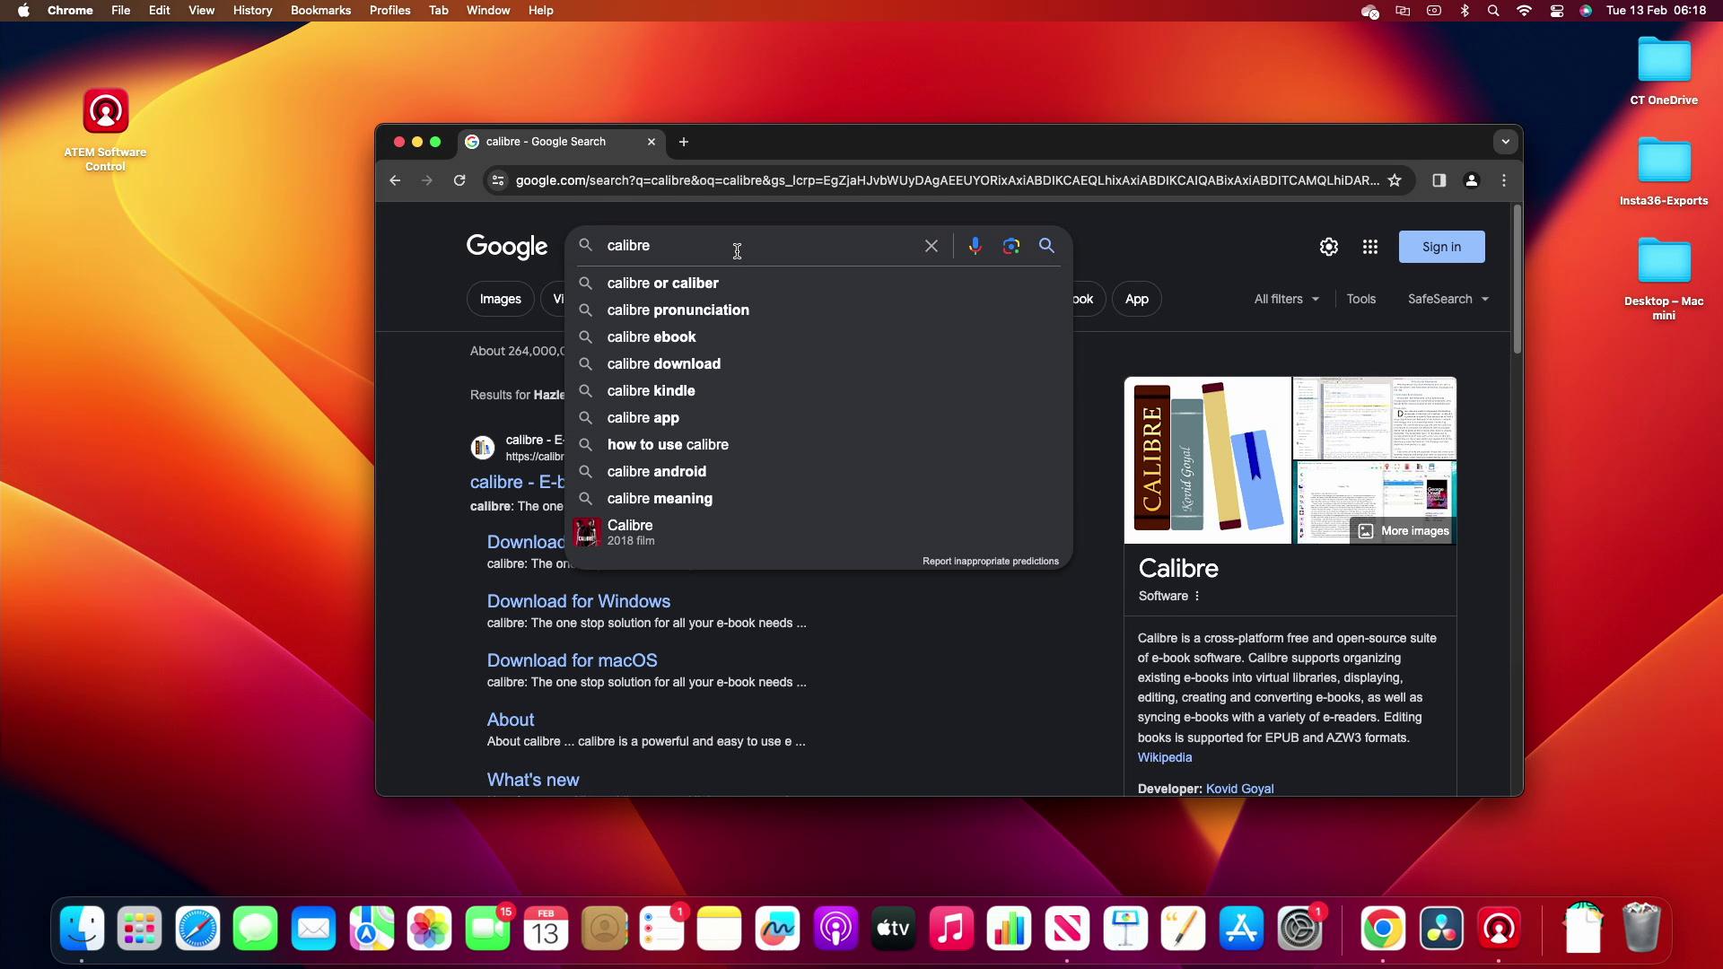
Search Google for 'calibre download history' and open the Previous calibre releases page
text(downlo)
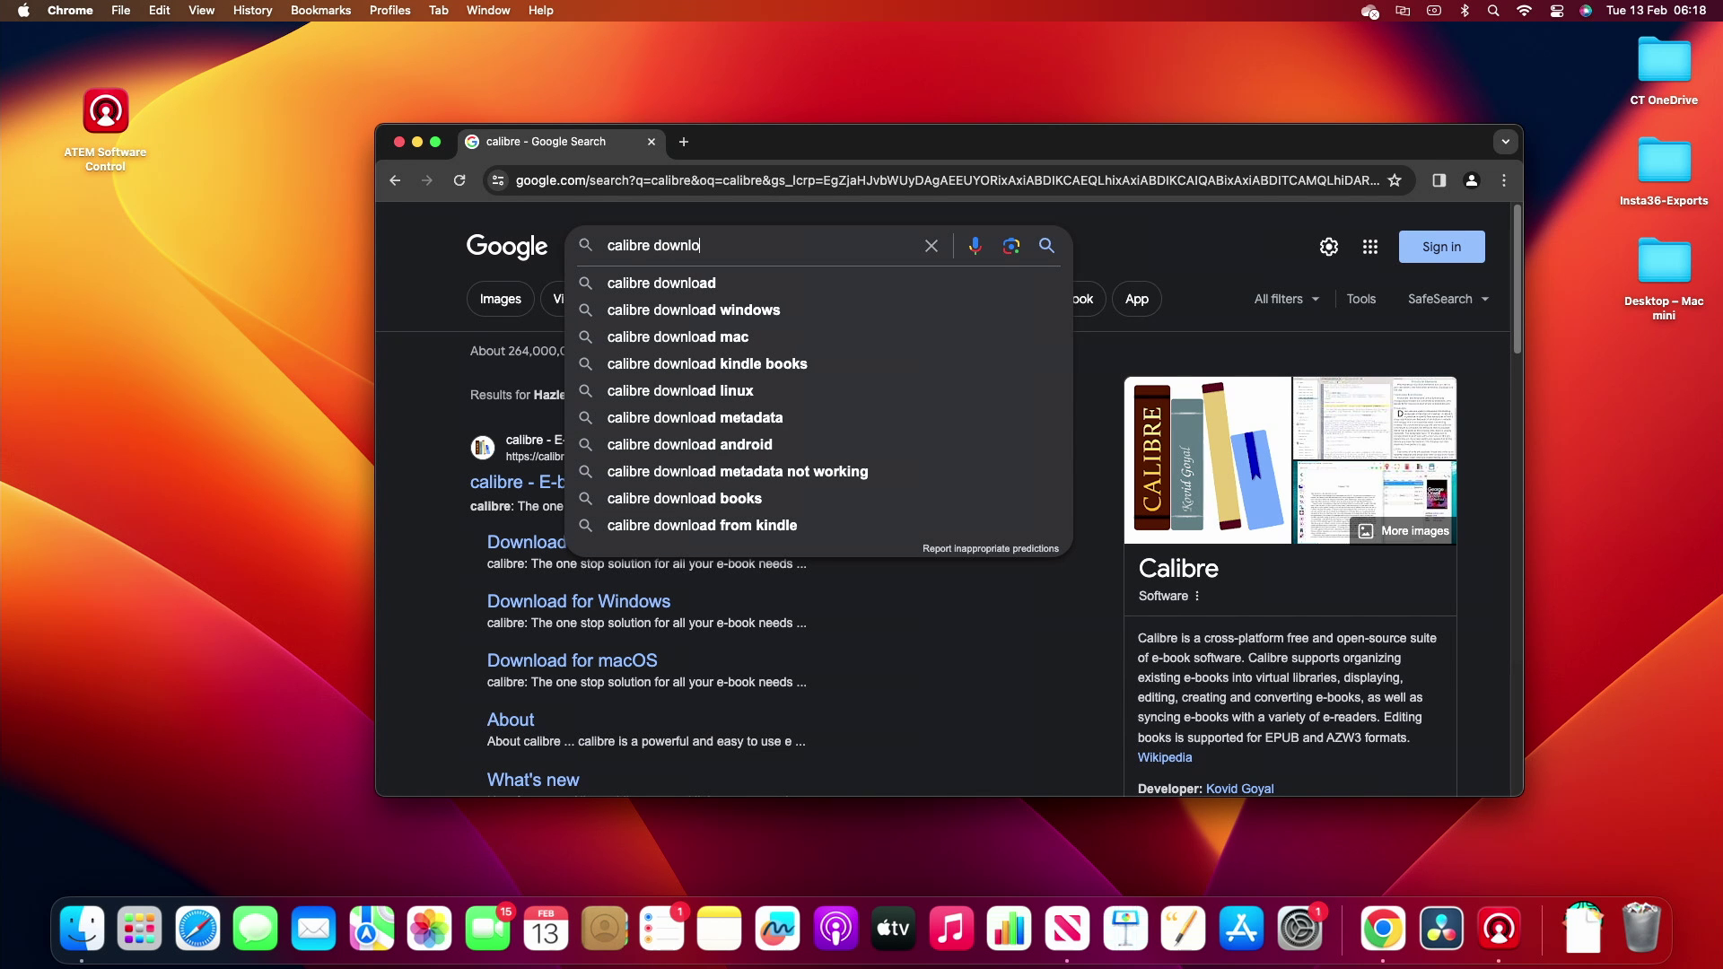
text(ad history)
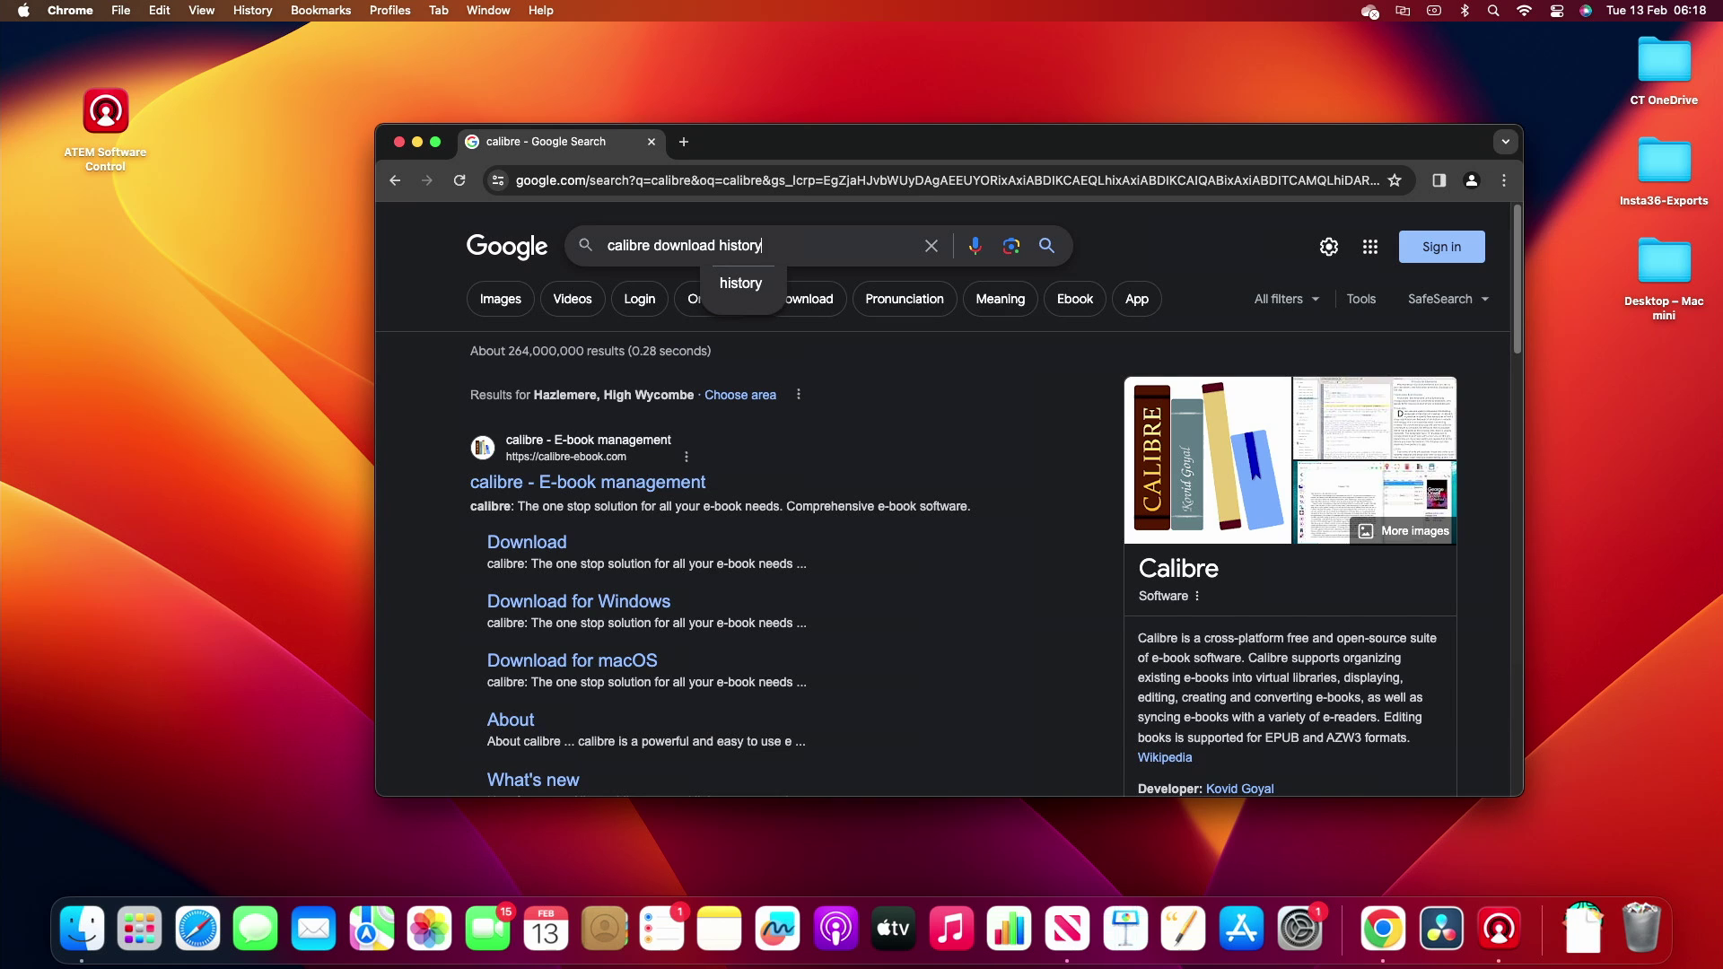
key(Return)
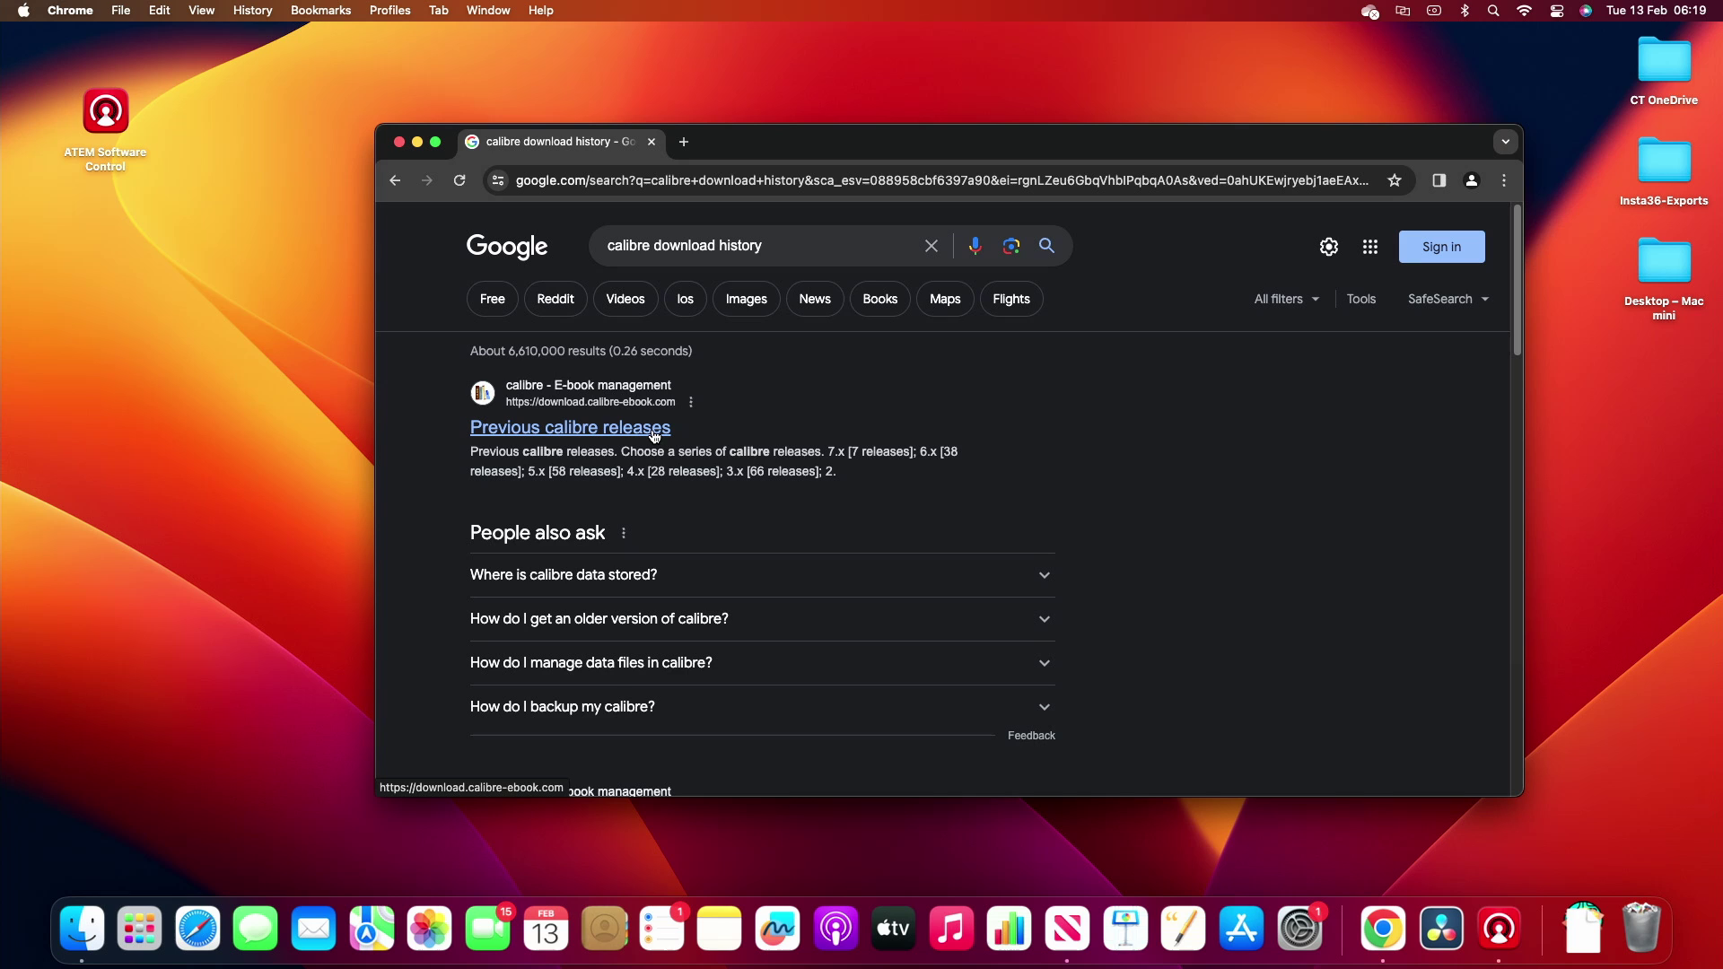
click(655, 436)
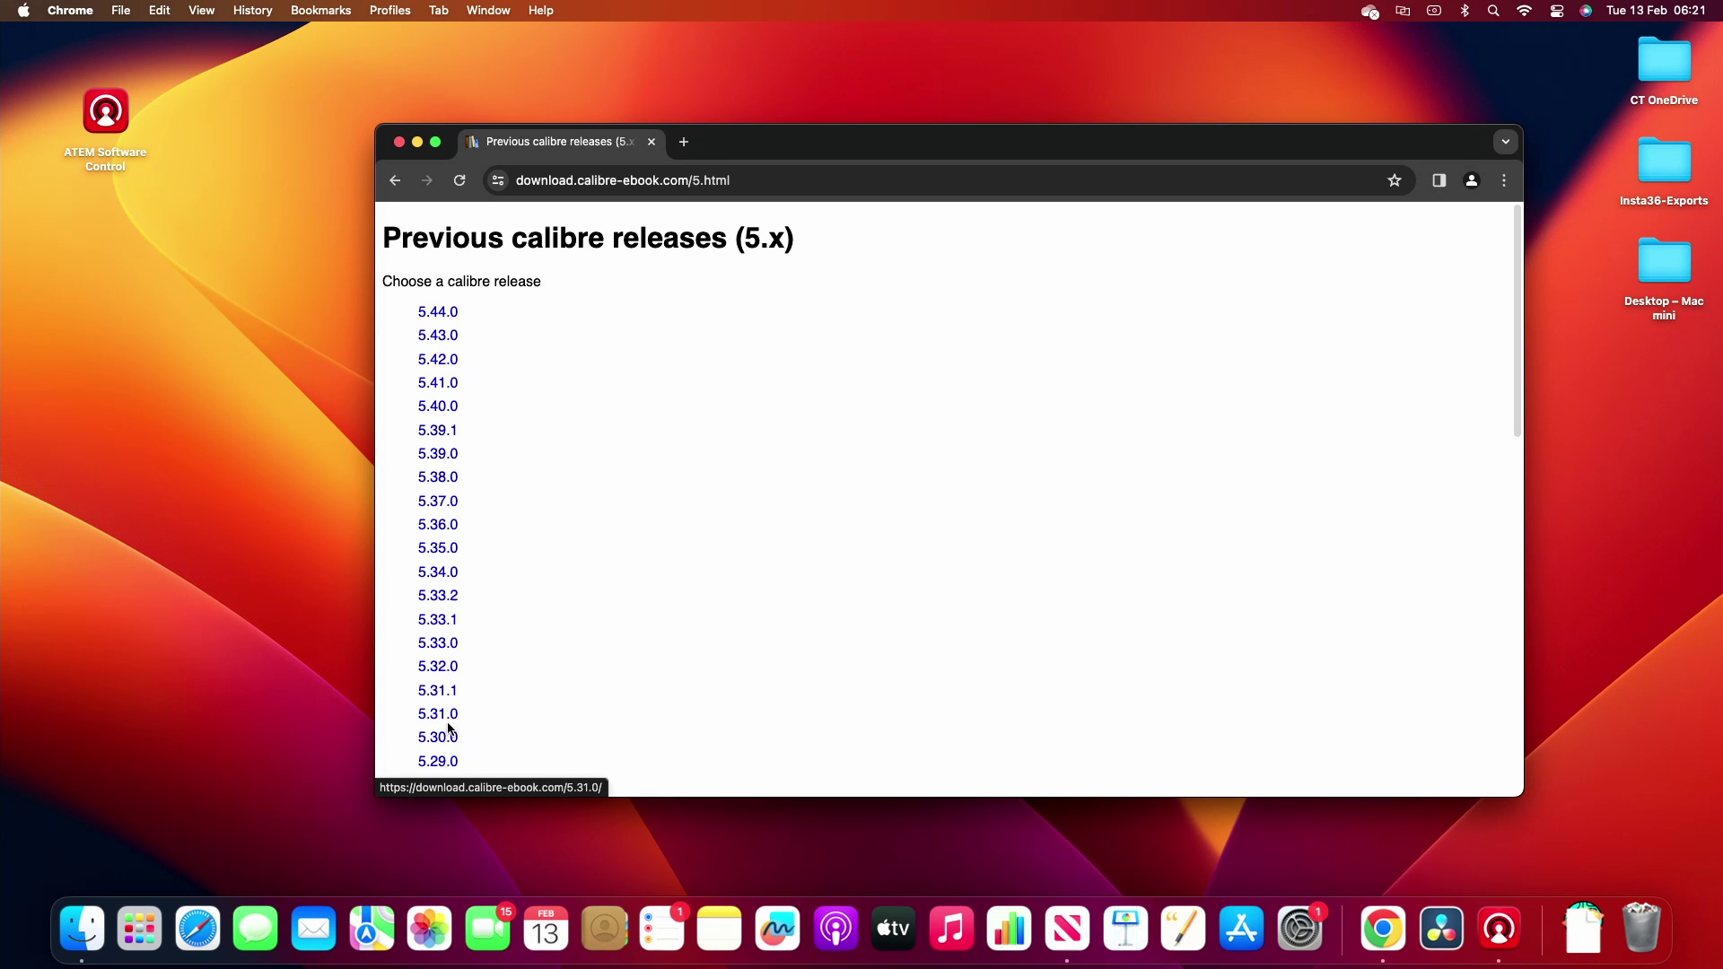
Download the calibre 5.31.0 OS X disk image (.dmg) from the 5.x releases list
click(448, 725)
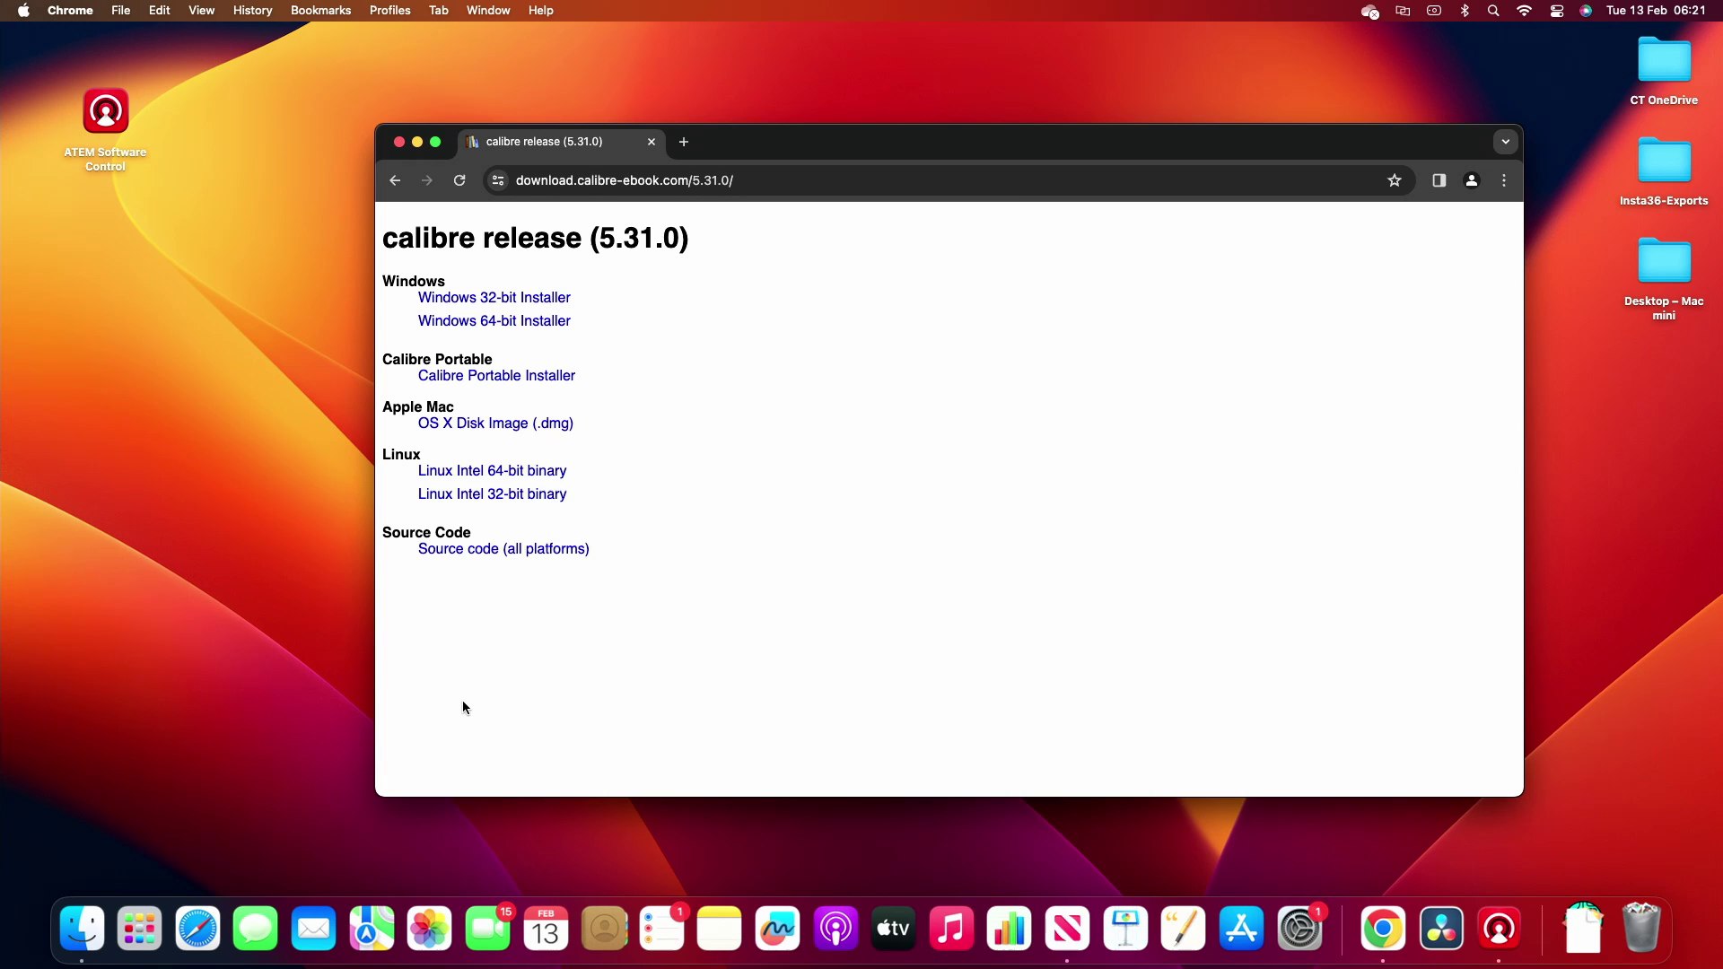
click(490, 430)
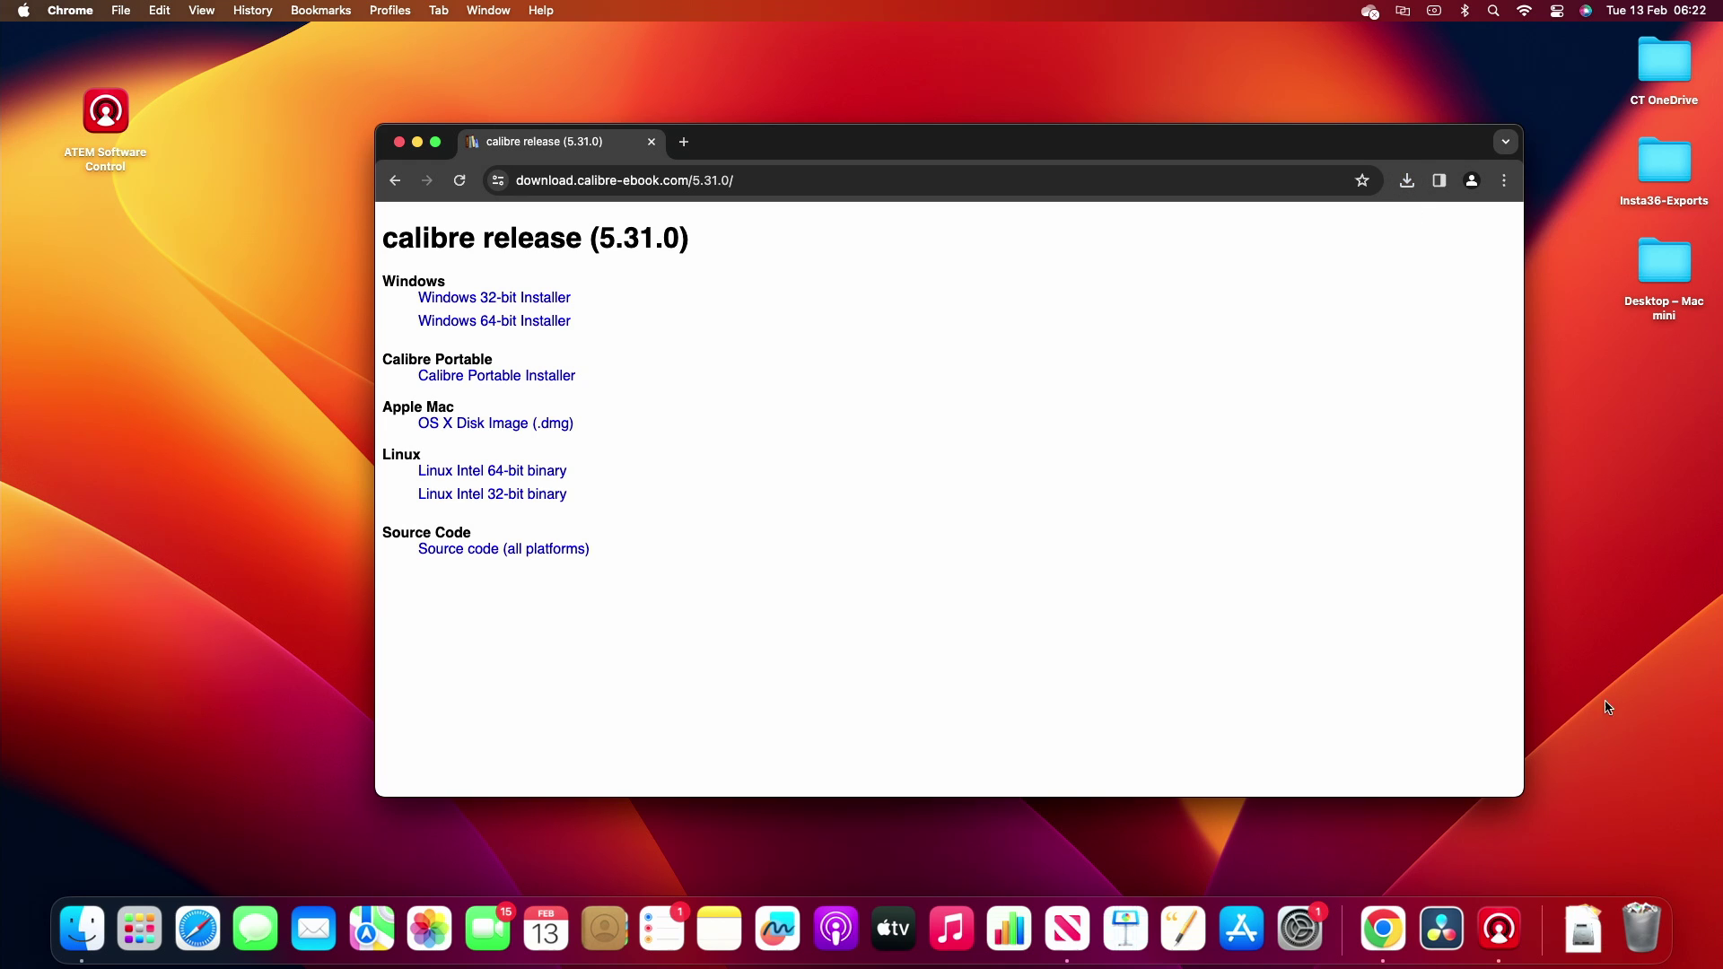
Mount calibre-5.31.0.dmg from Downloads and copy the calibre app to the desktop
click(1596, 942)
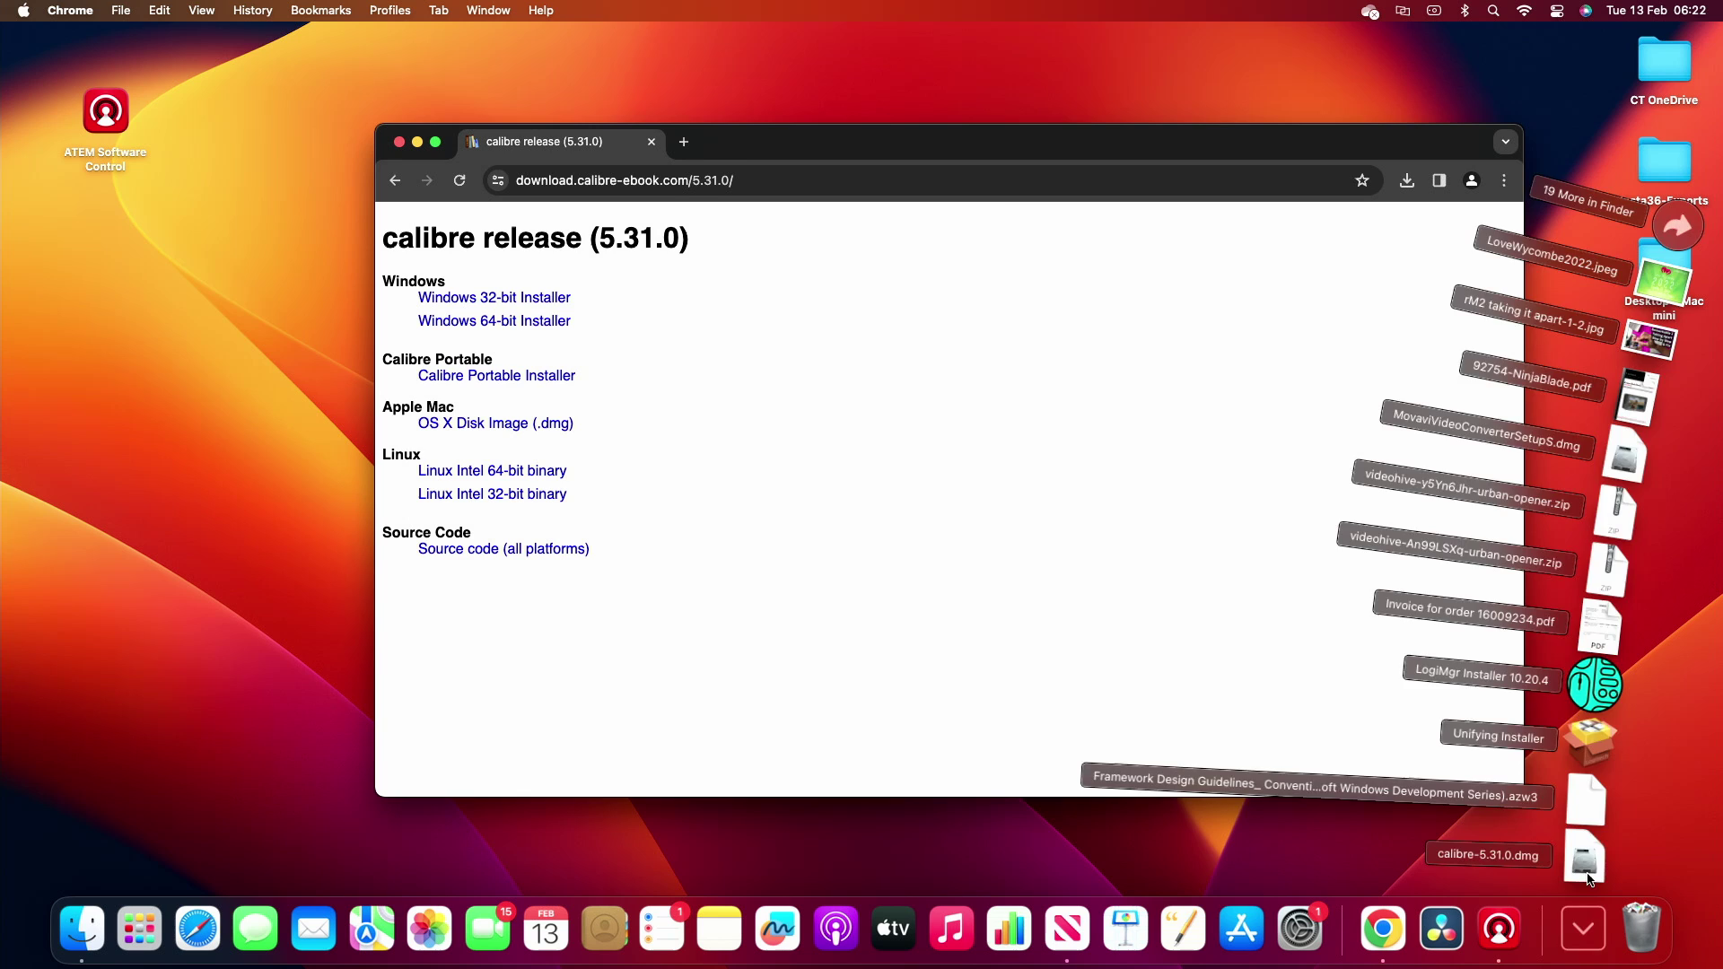
click(1586, 875)
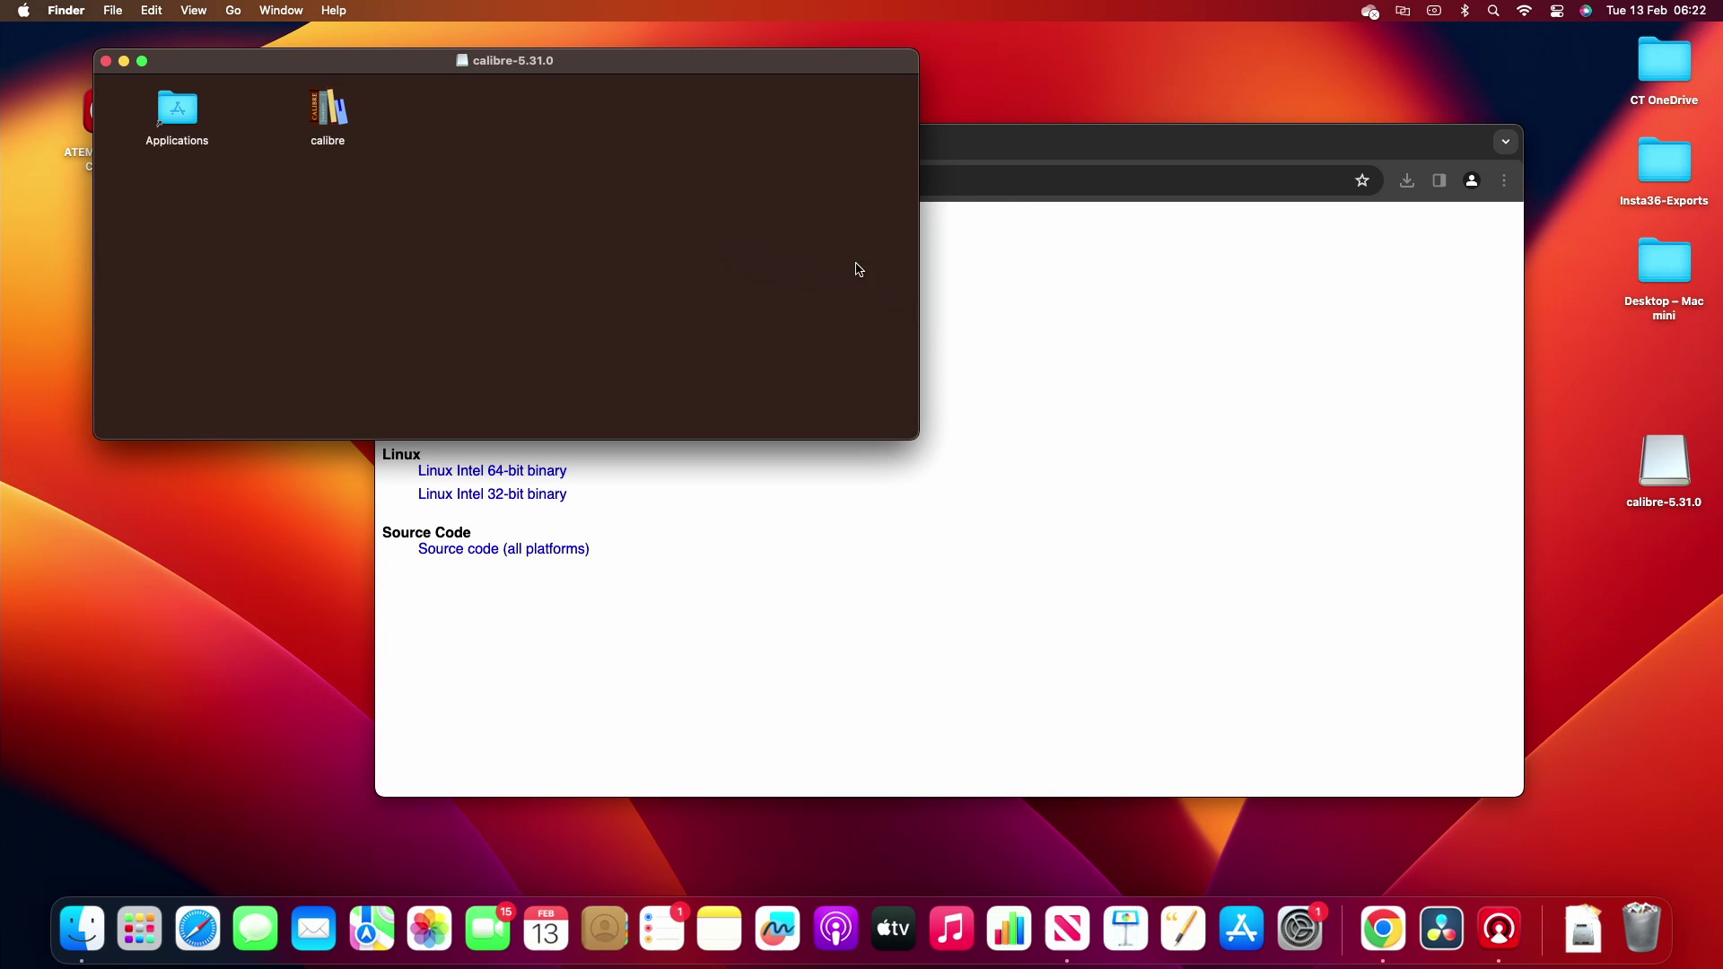
drag(330, 112, 258, 500)
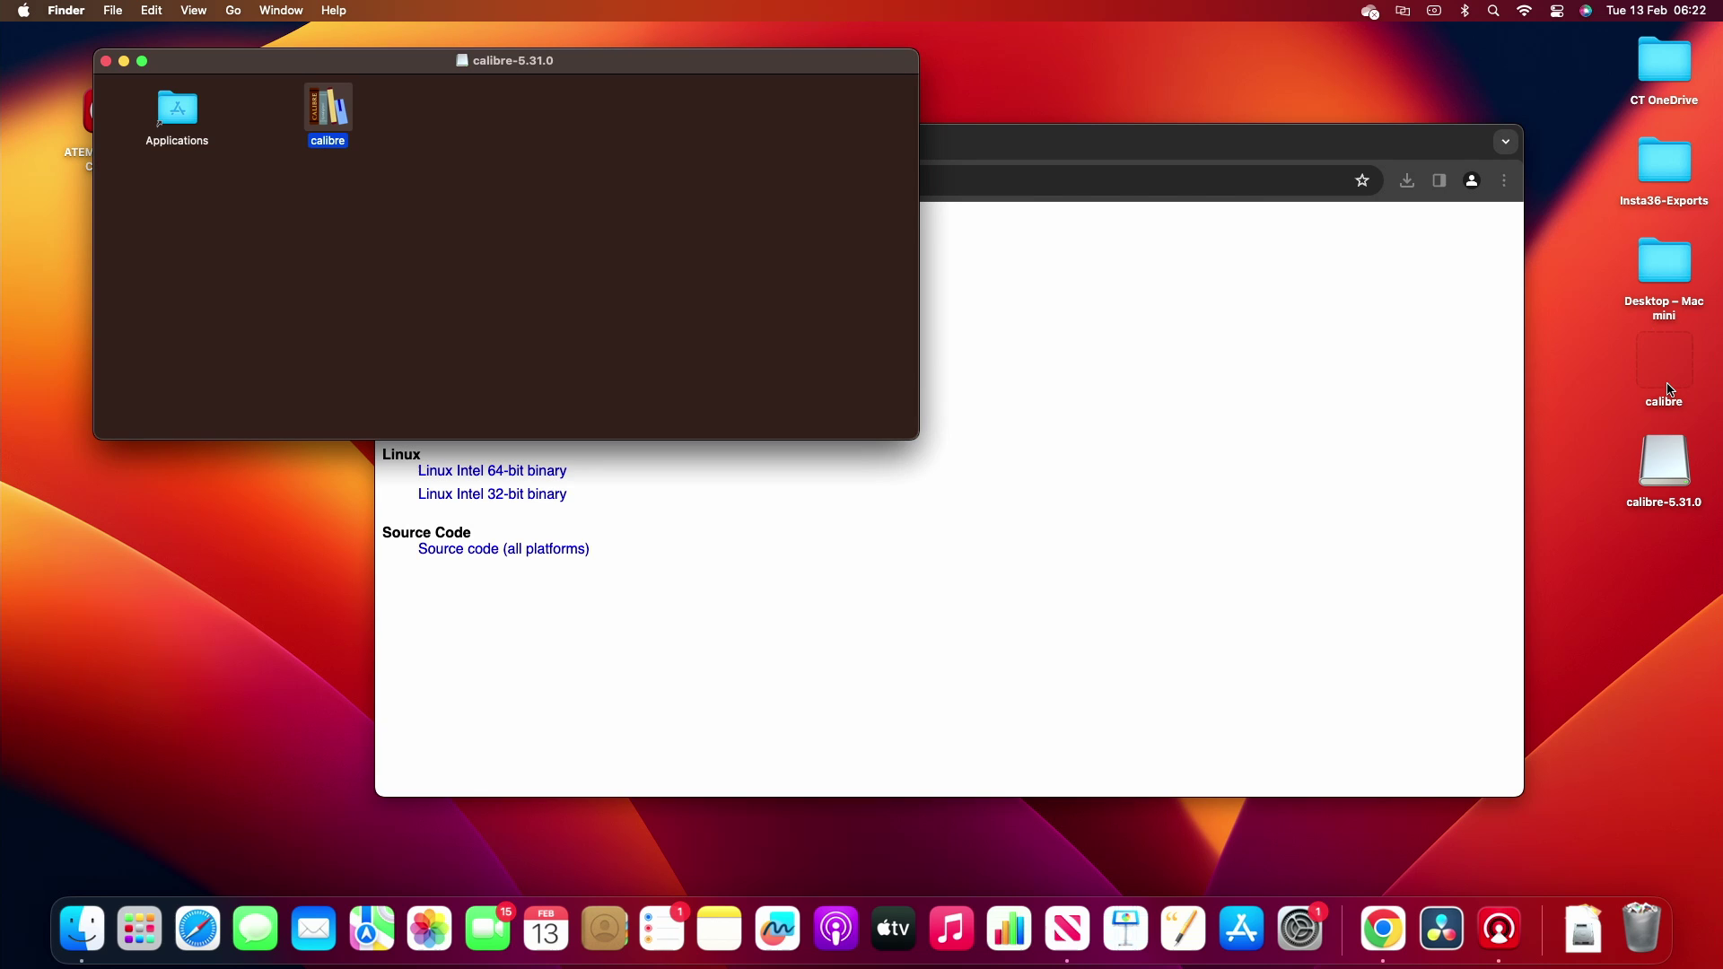
click(668, 502)
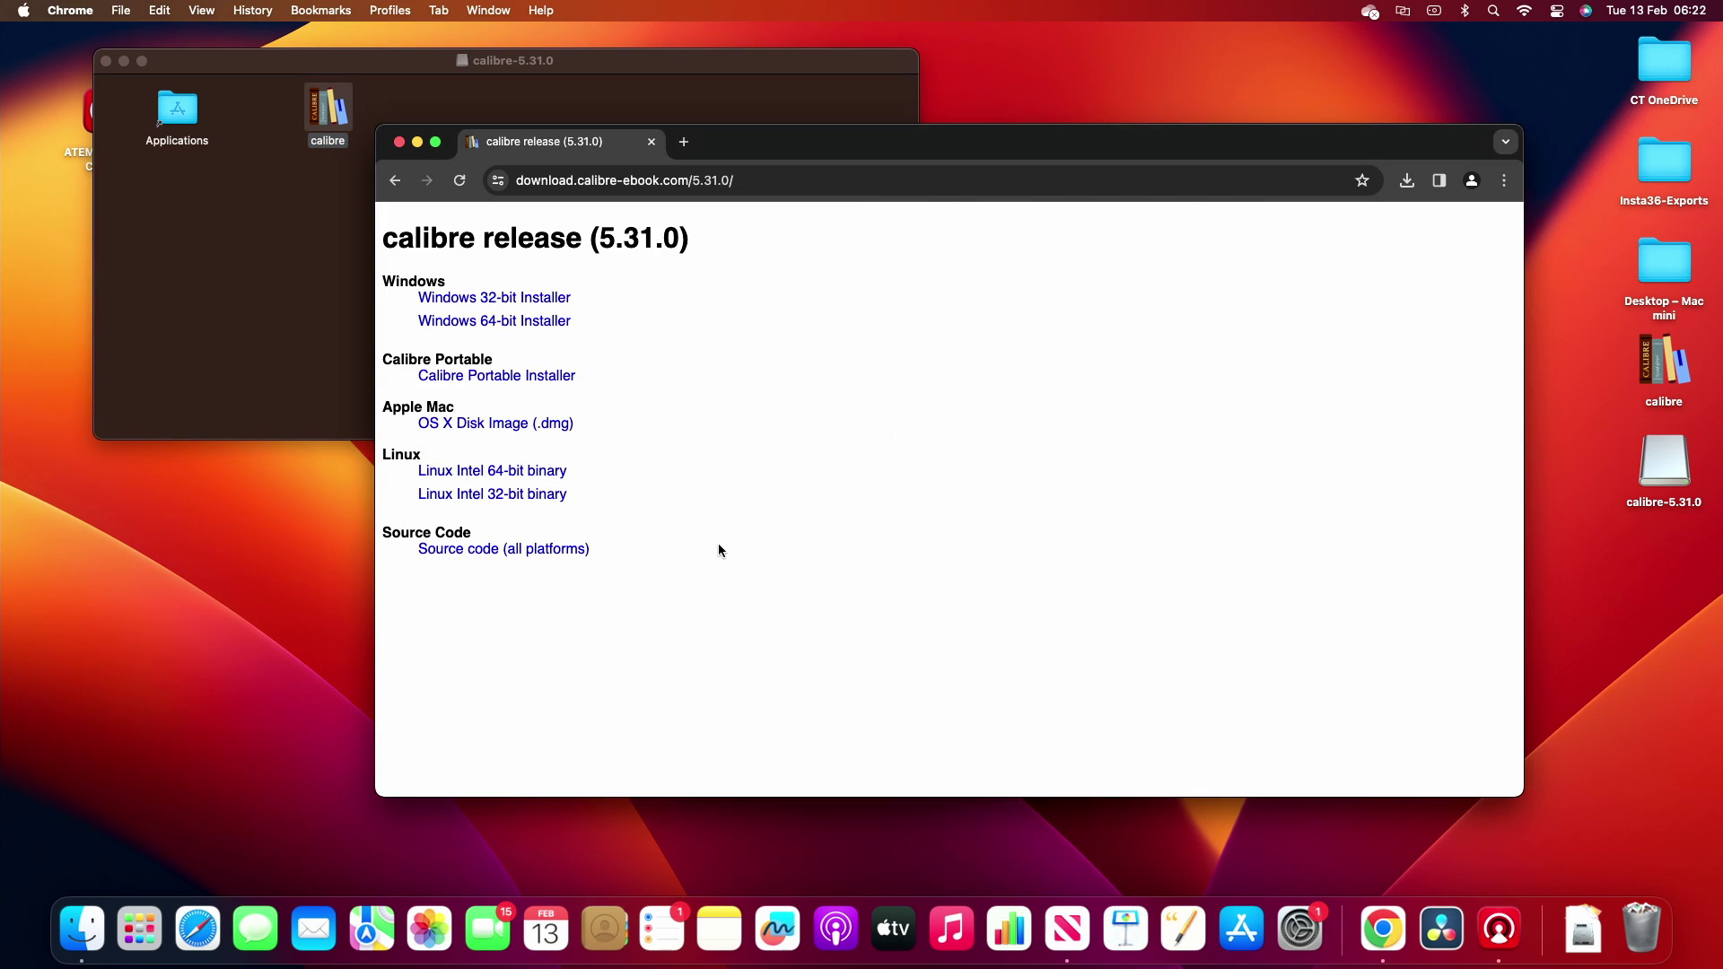
Search 'dedrm plugin github releases' in a new tab and download DeDRM_tools_7.2.1.zip from GitHub
click(685, 142)
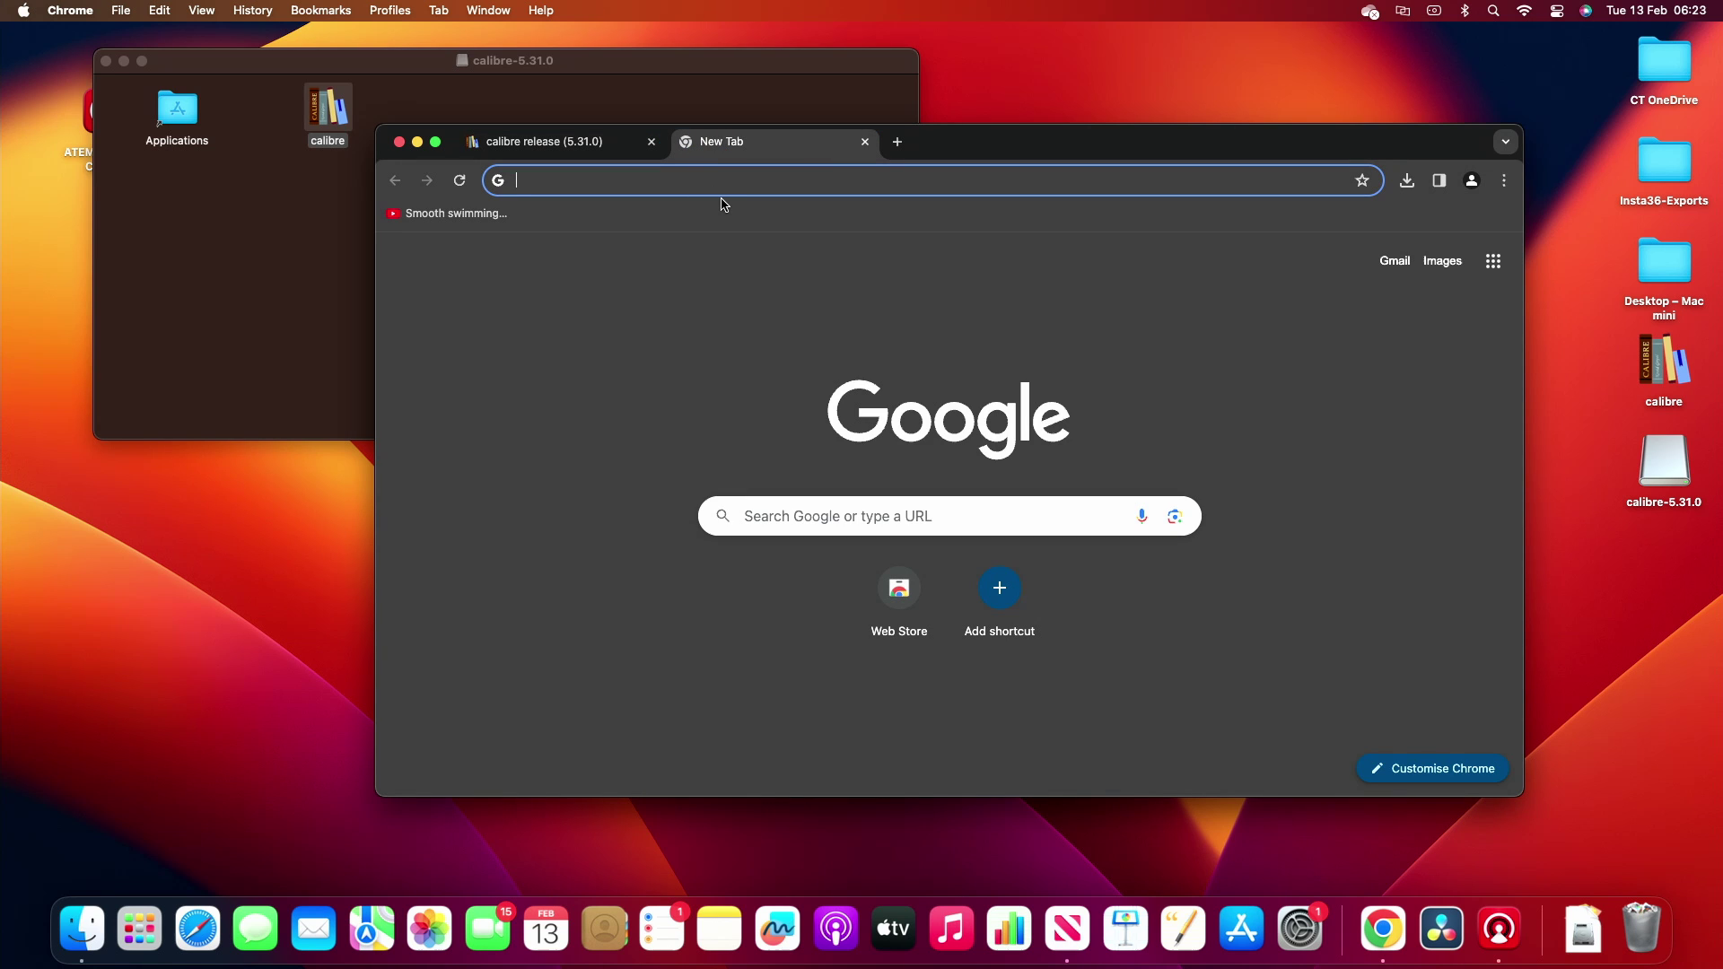
text(ded)
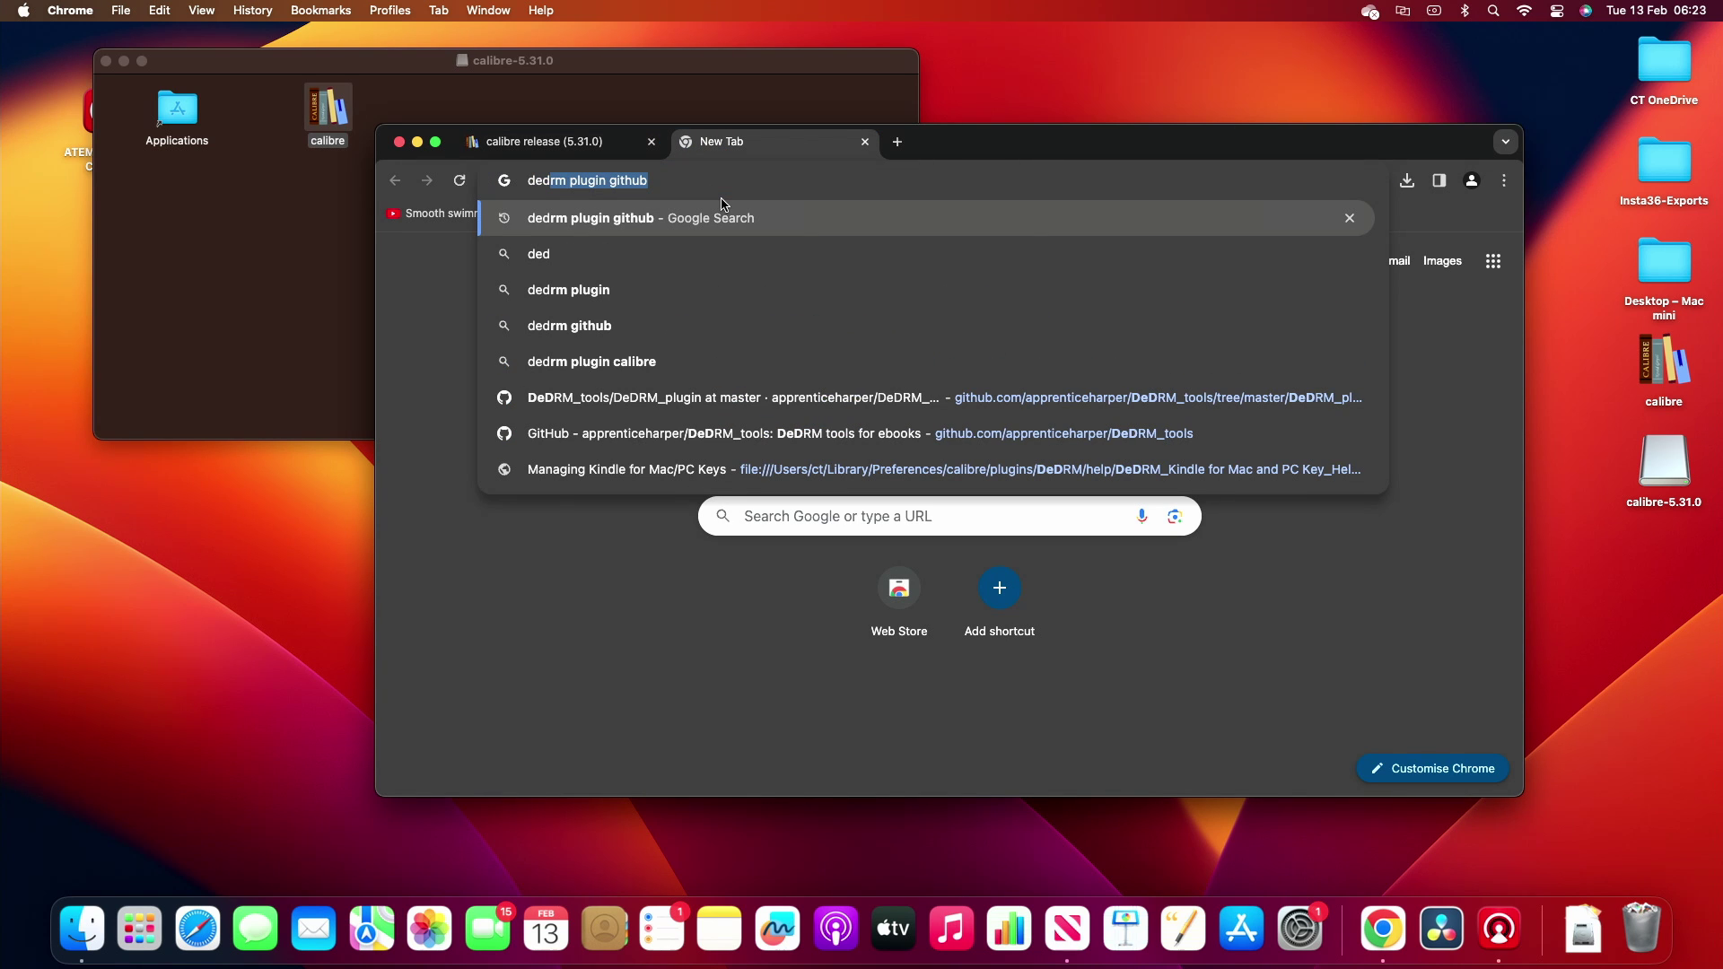
text(rm)
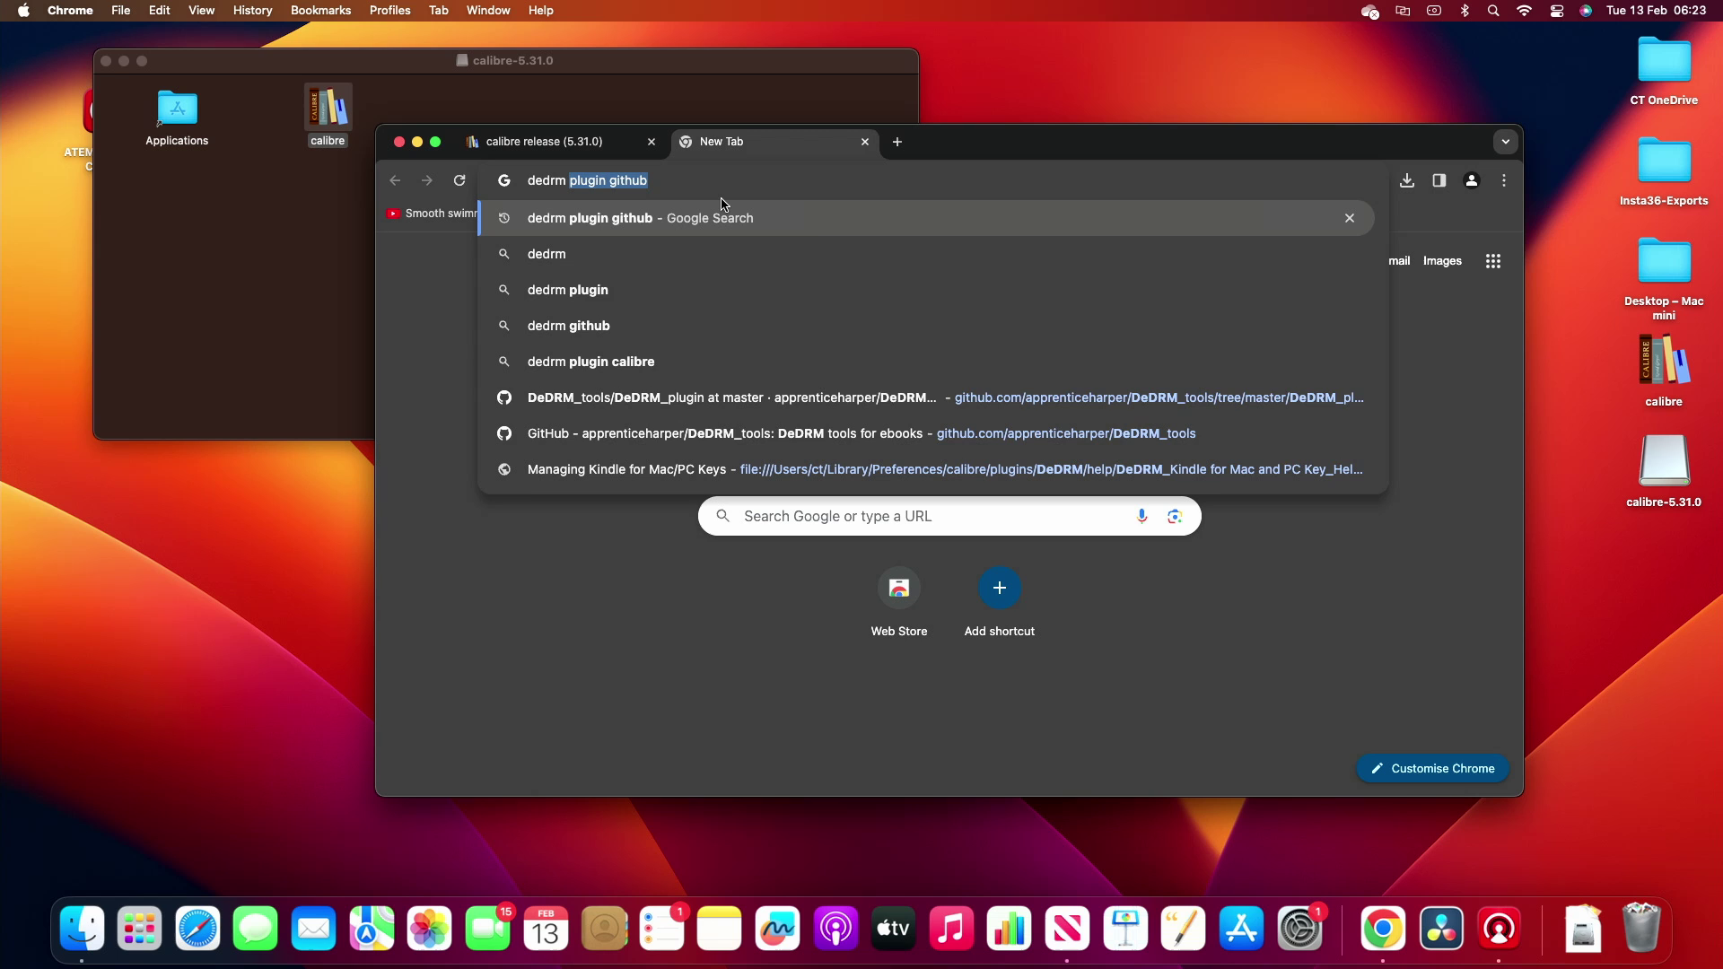
text( plugin gi)
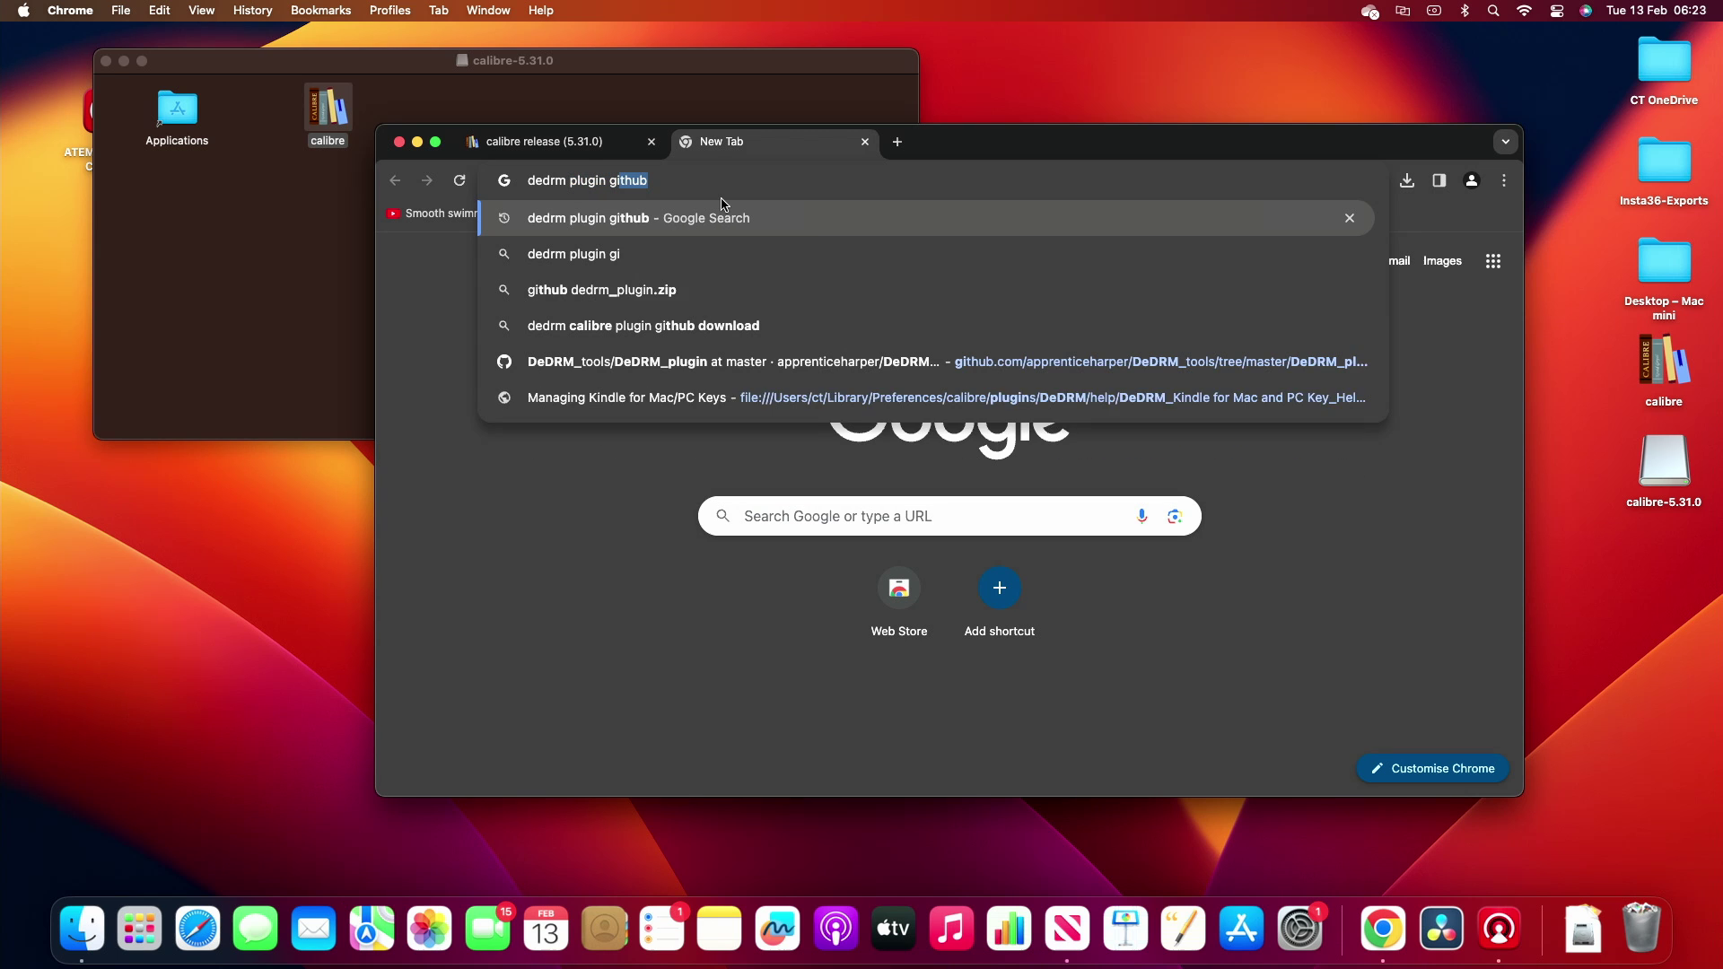
text(thub releases)
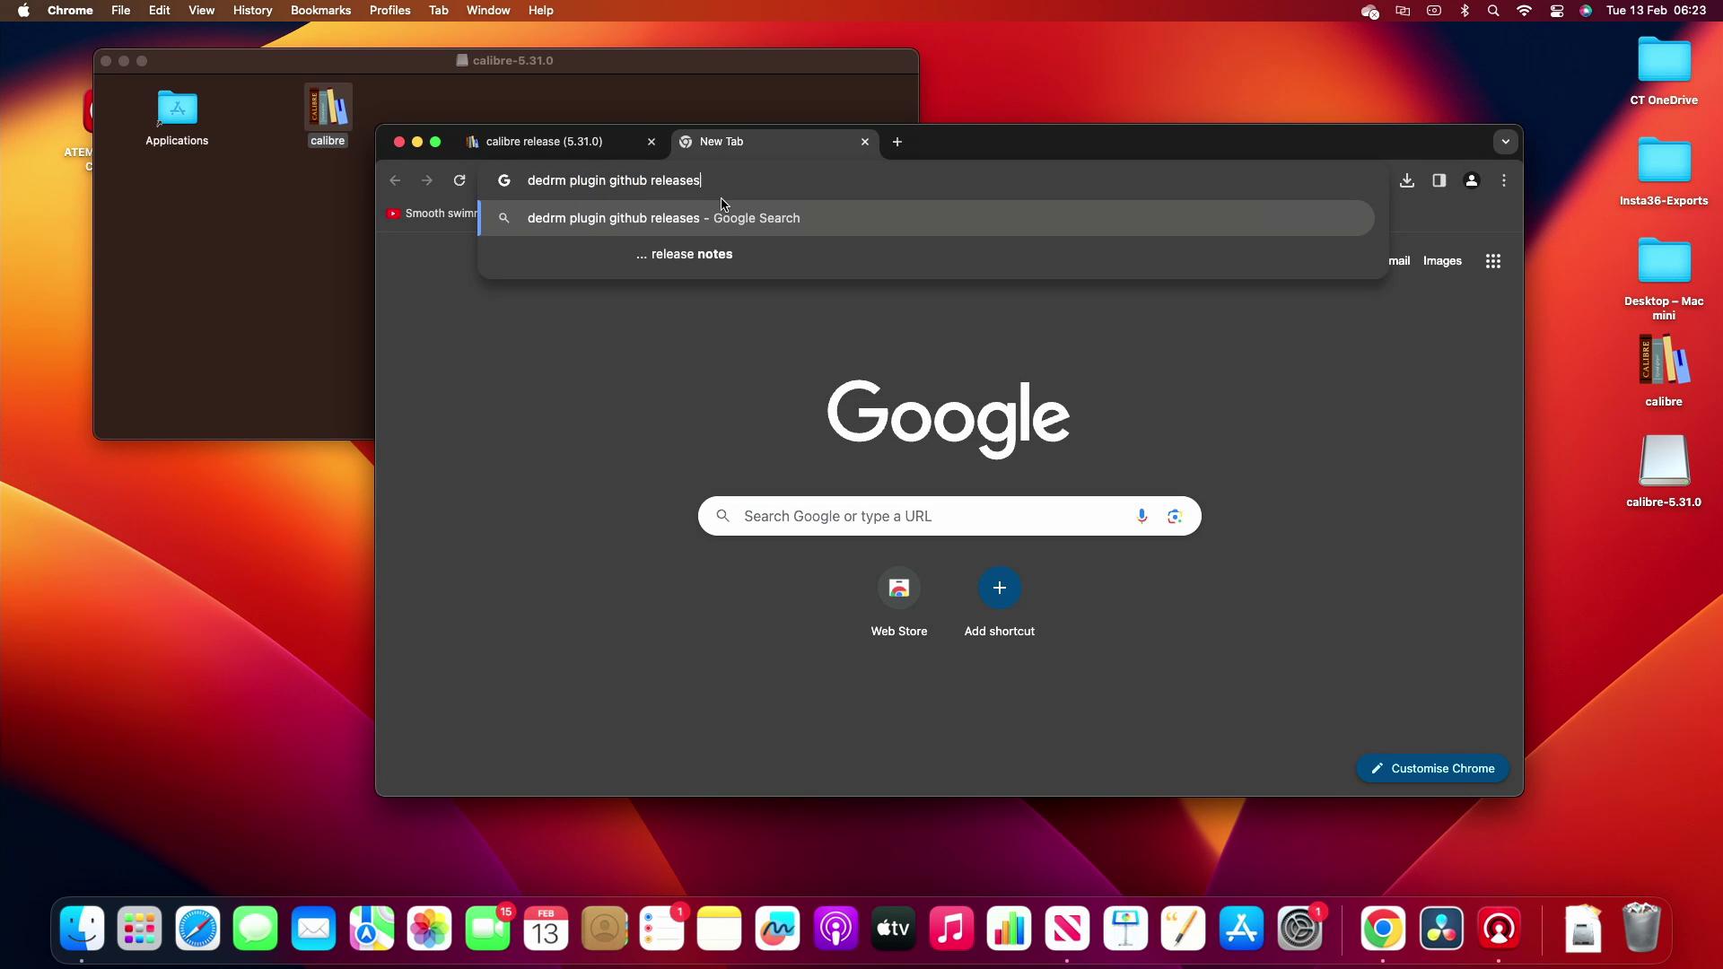
key(Return)
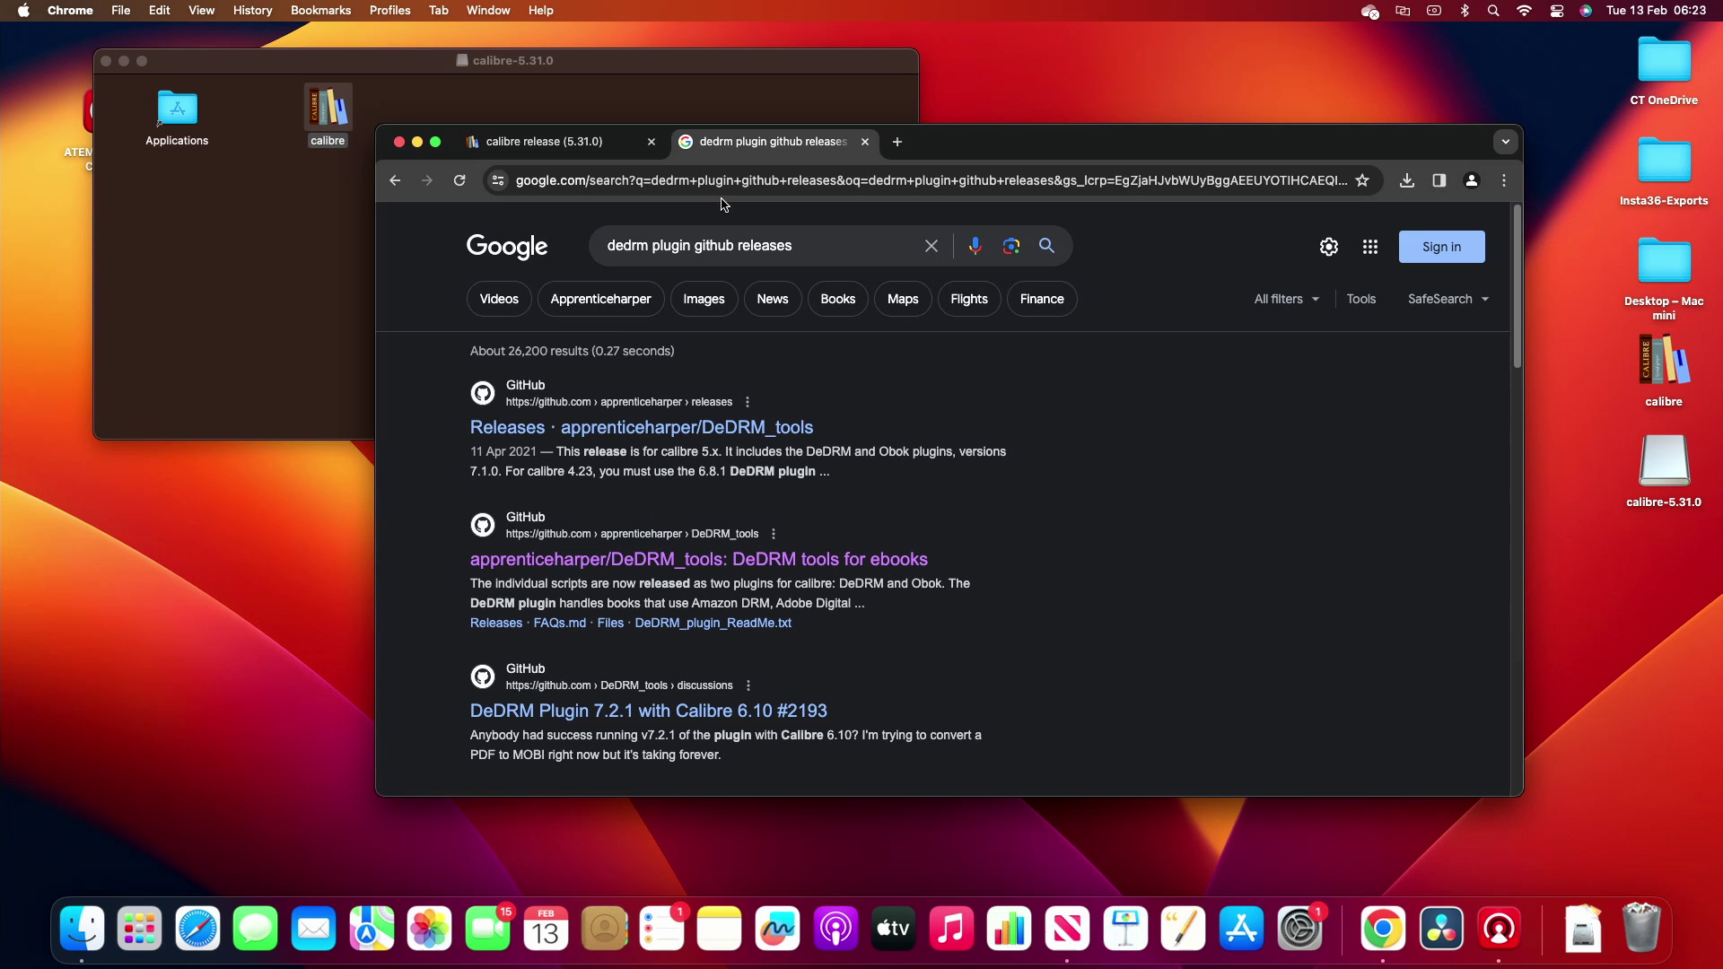
click(711, 429)
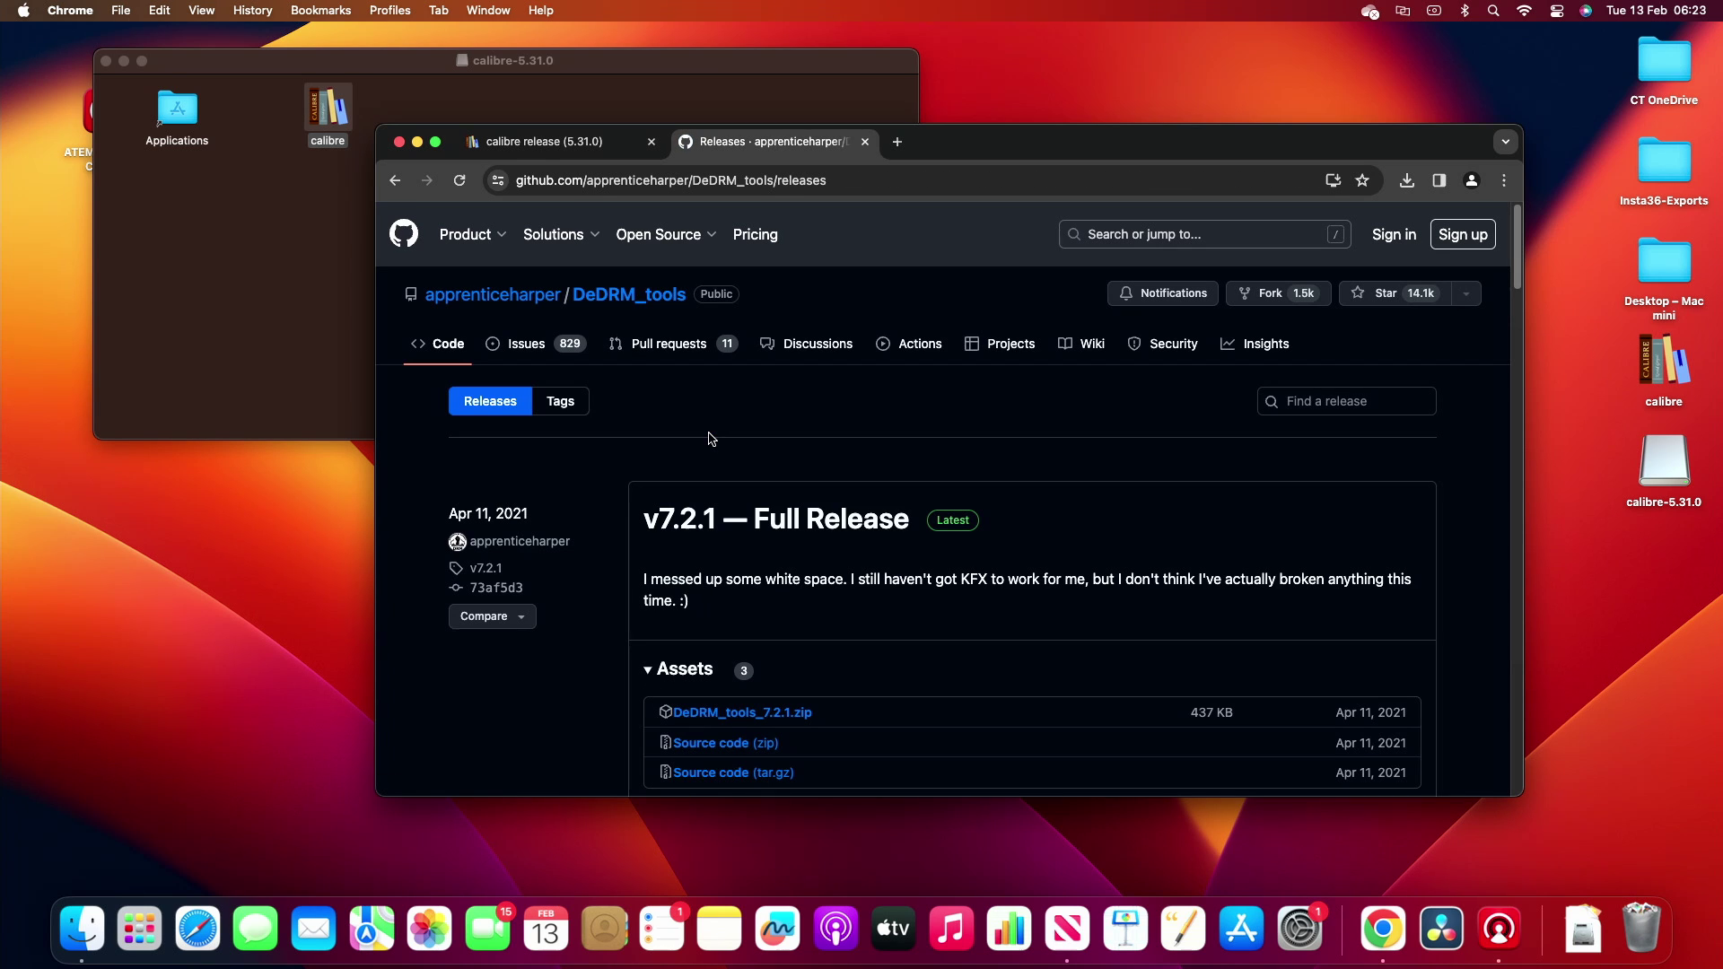
scroll(721, 449, down, 1)
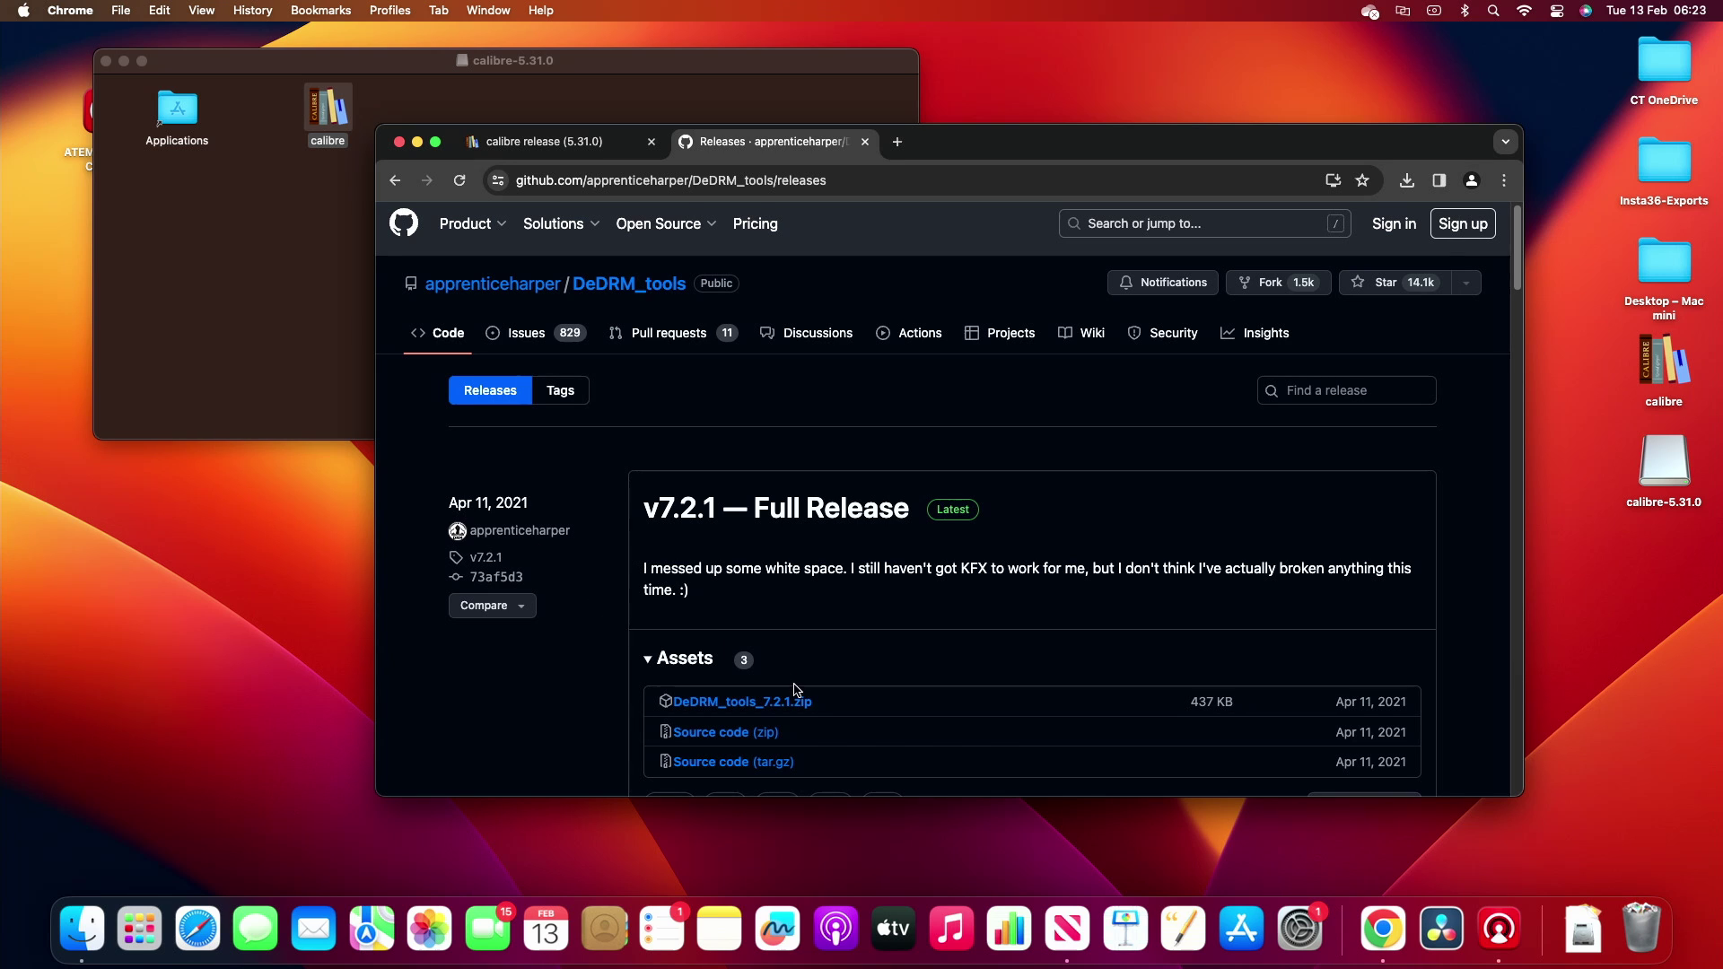
click(752, 705)
Pin calibre to the Dock and launch it, approving the macOS security prompt
drag(1662, 377, 1531, 940)
click(1530, 941)
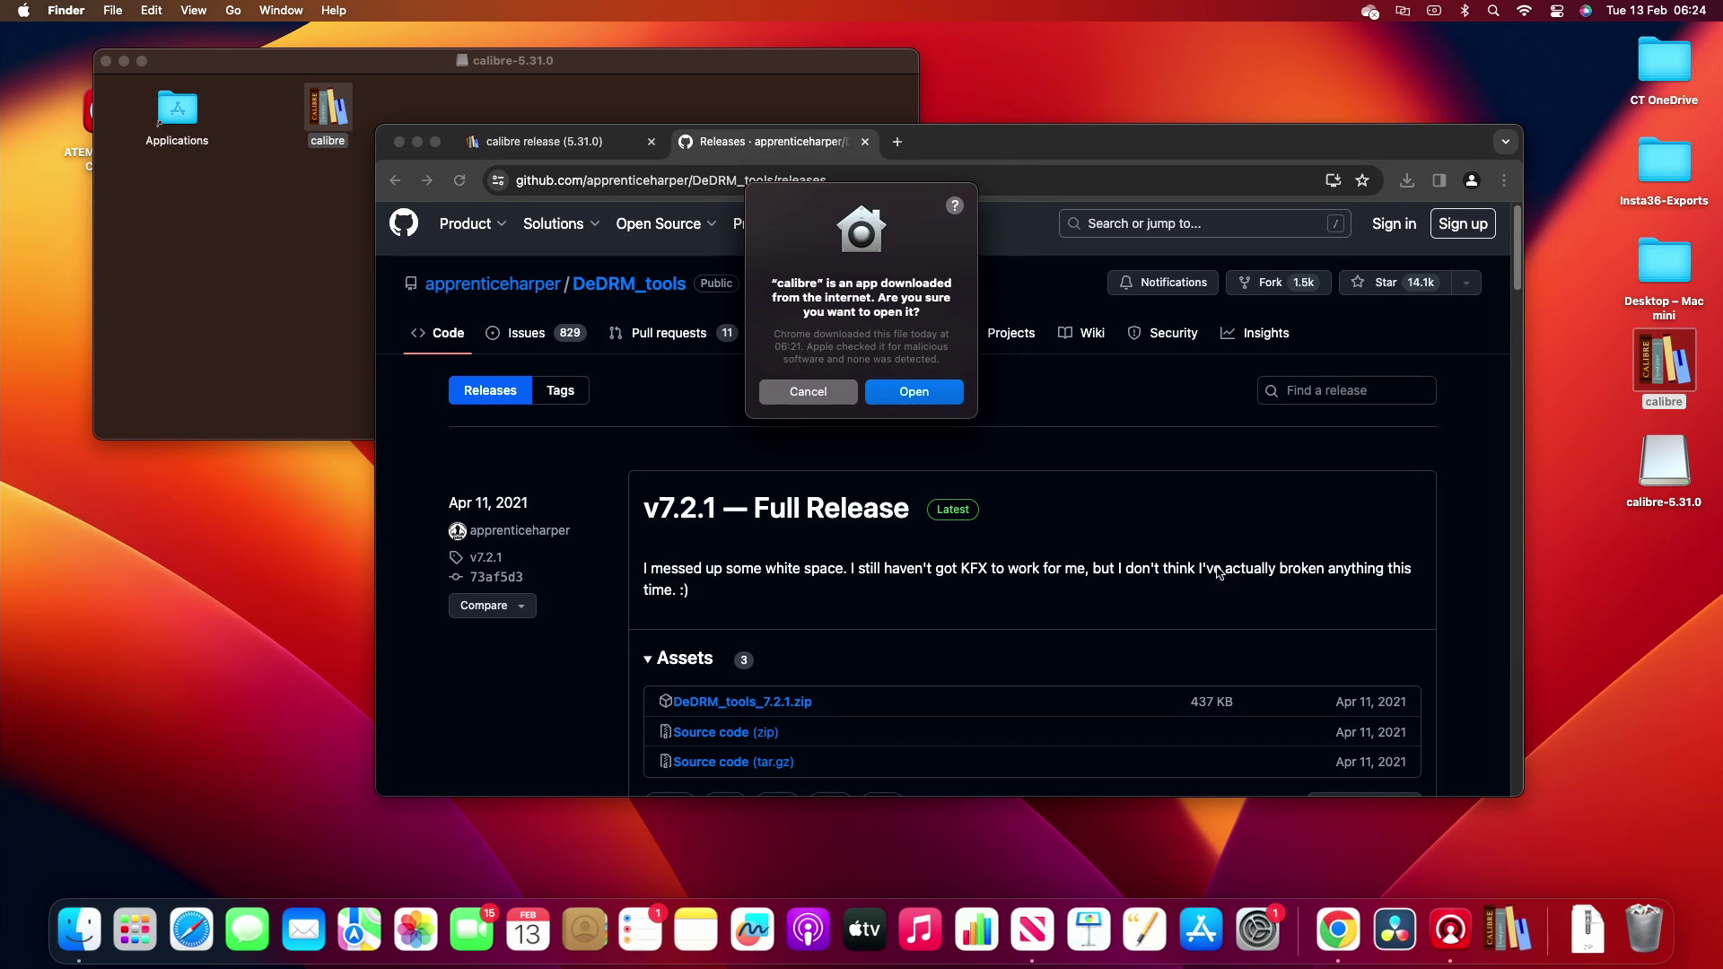
click(912, 399)
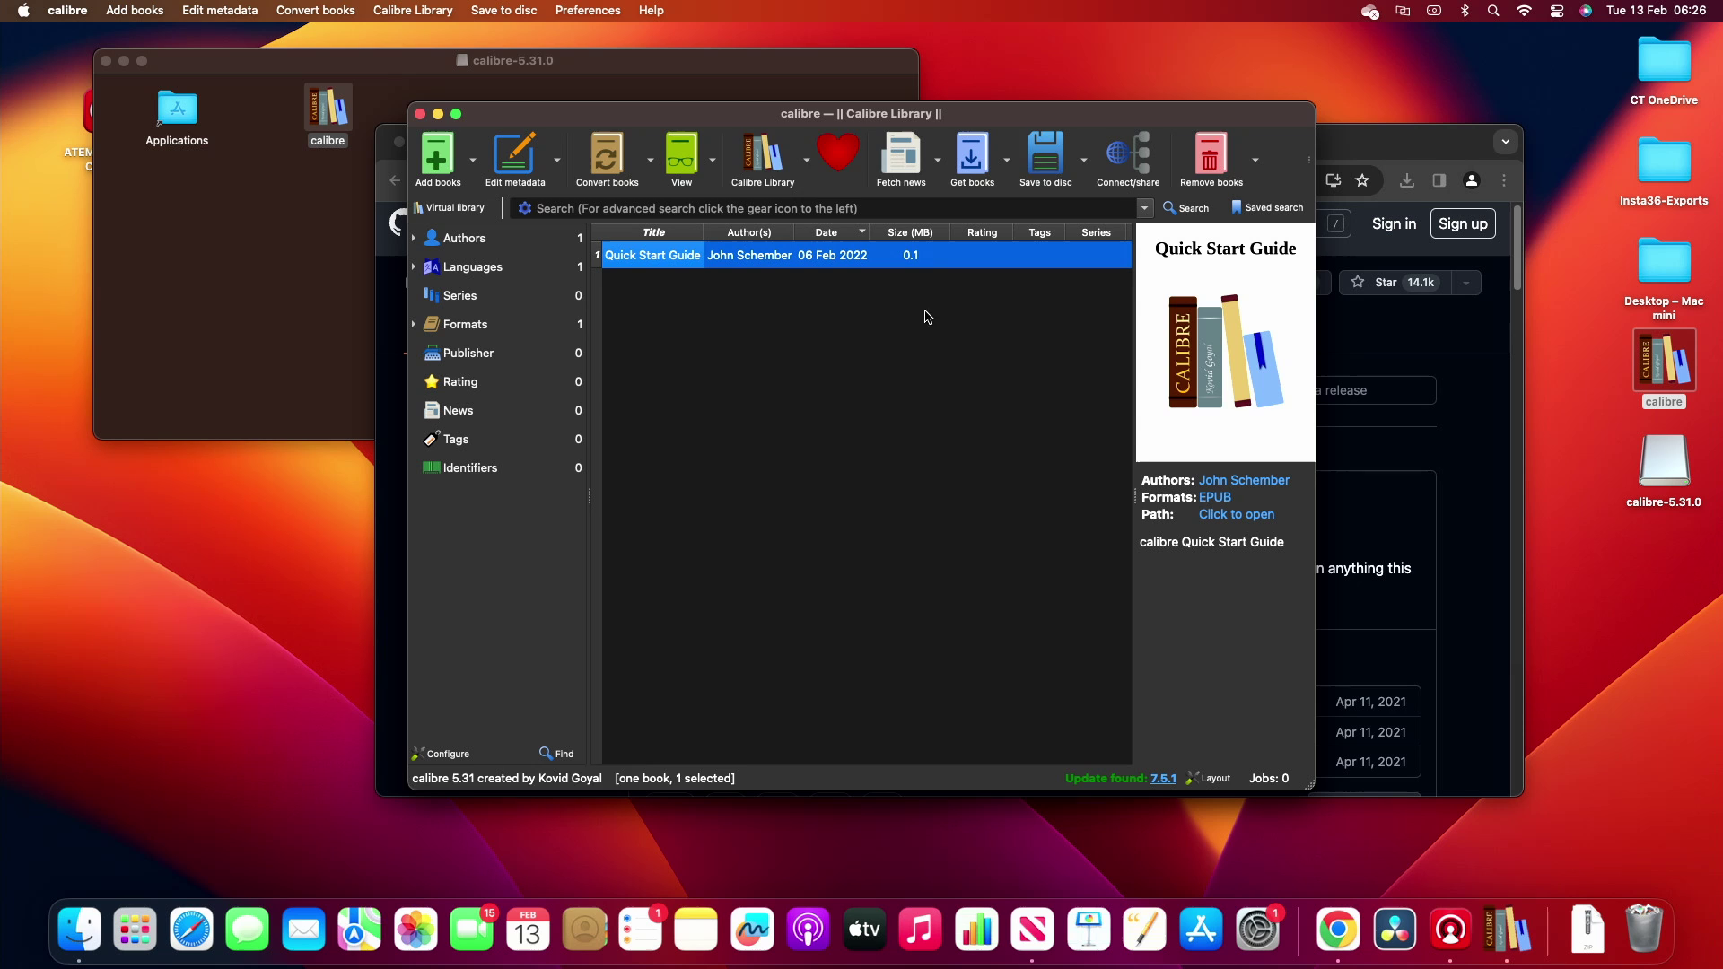
click(1357, 143)
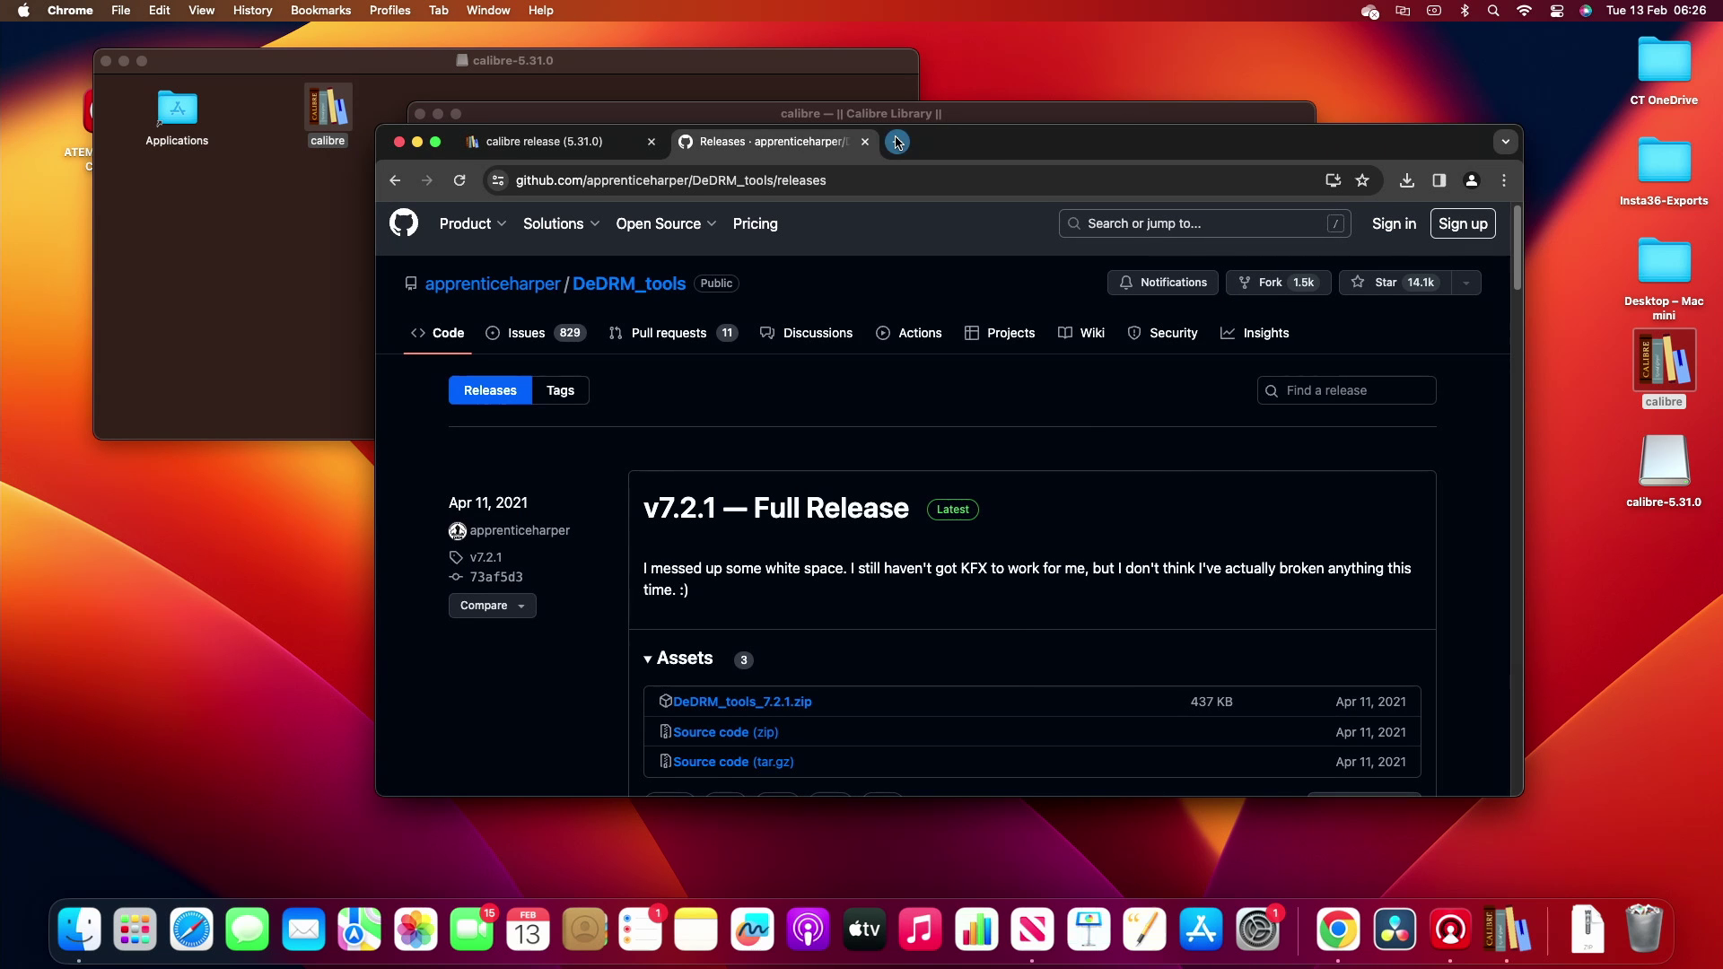
click(897, 142)
text(www.a)
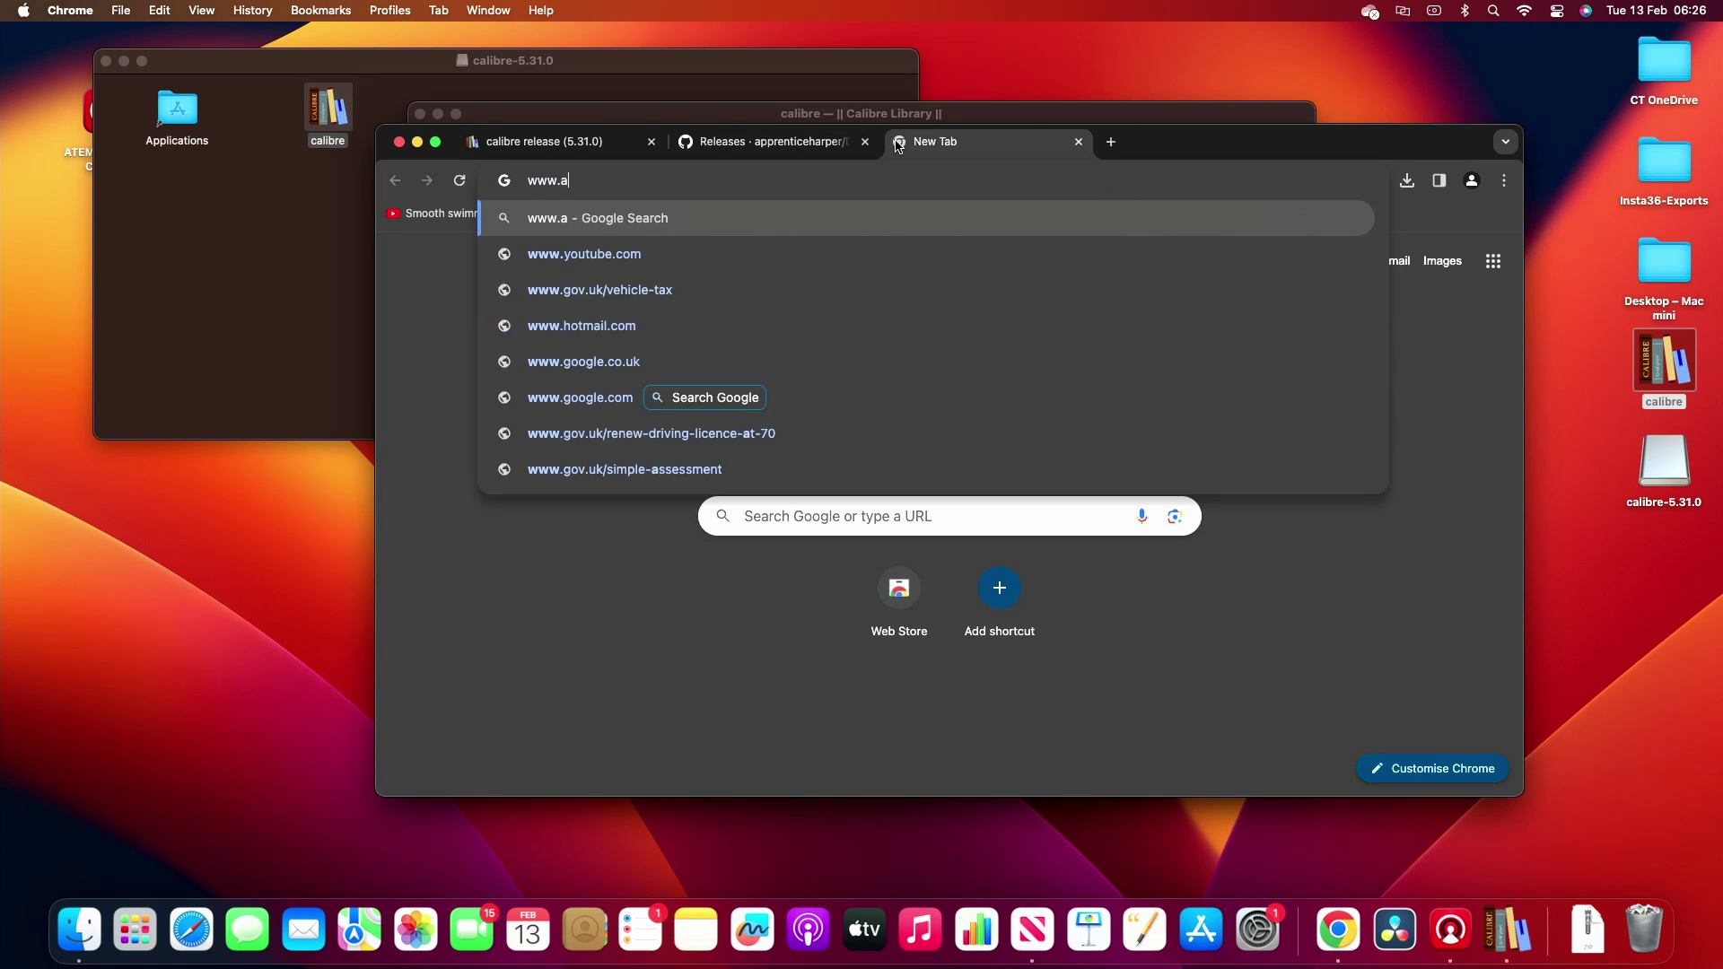
text(mazon)
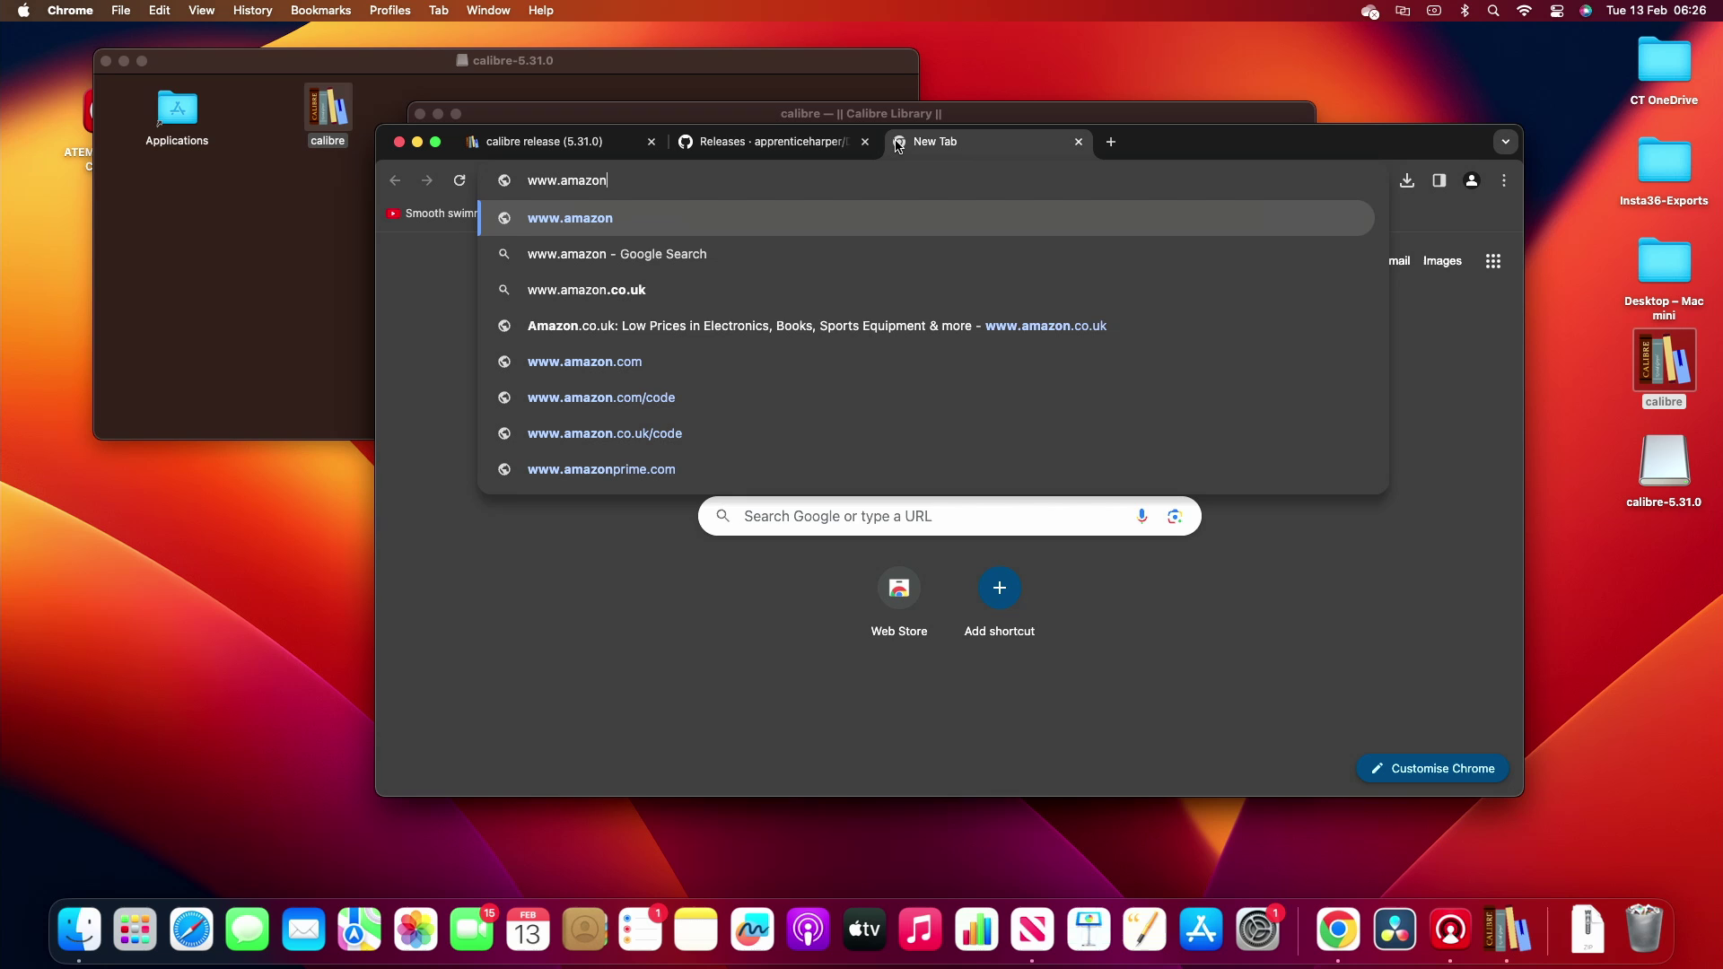
text(.co.uk)
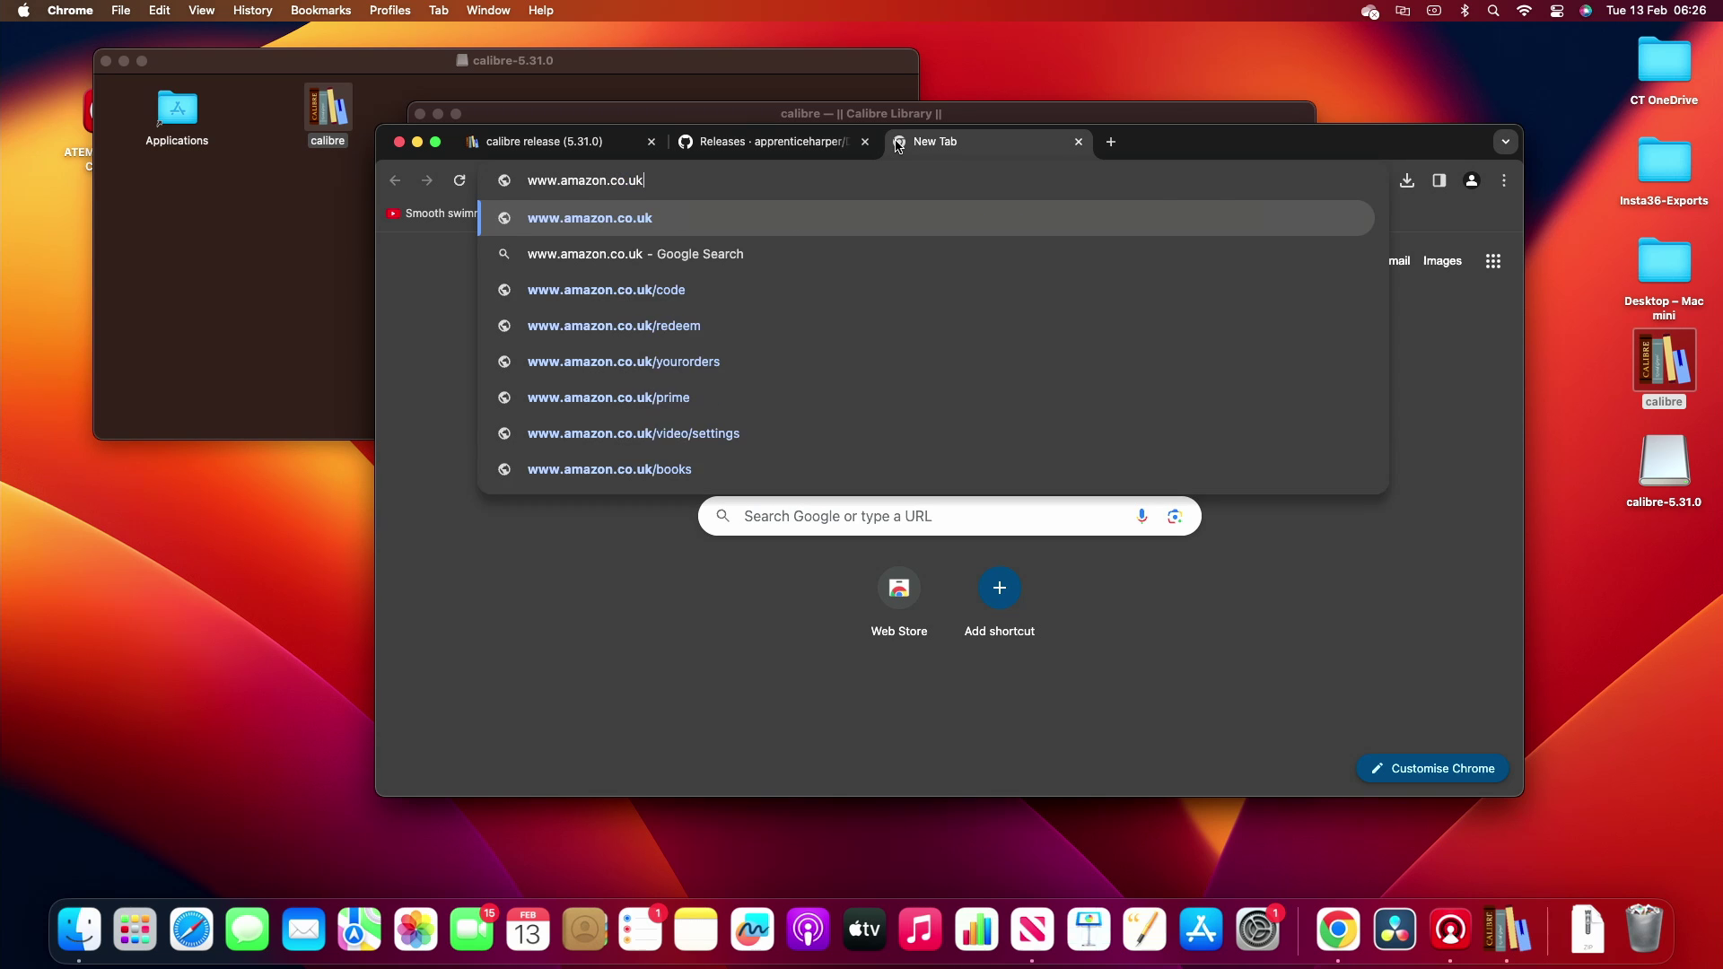
key(Return)
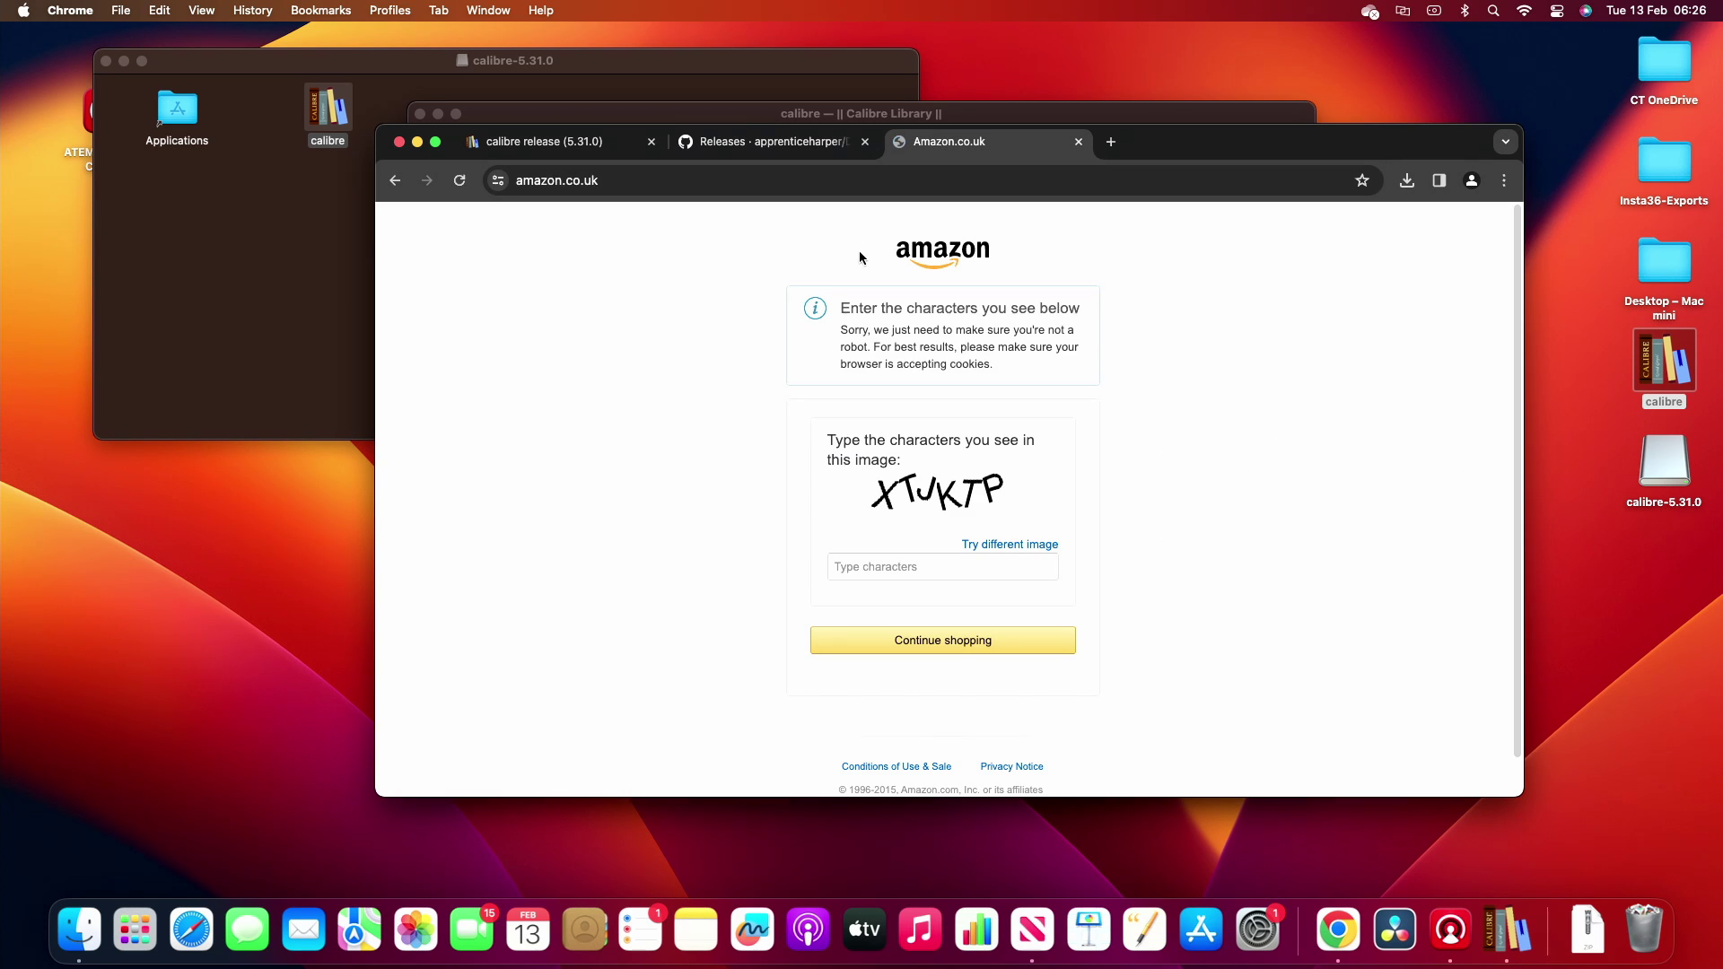
click(950, 563)
text(xtjktp)
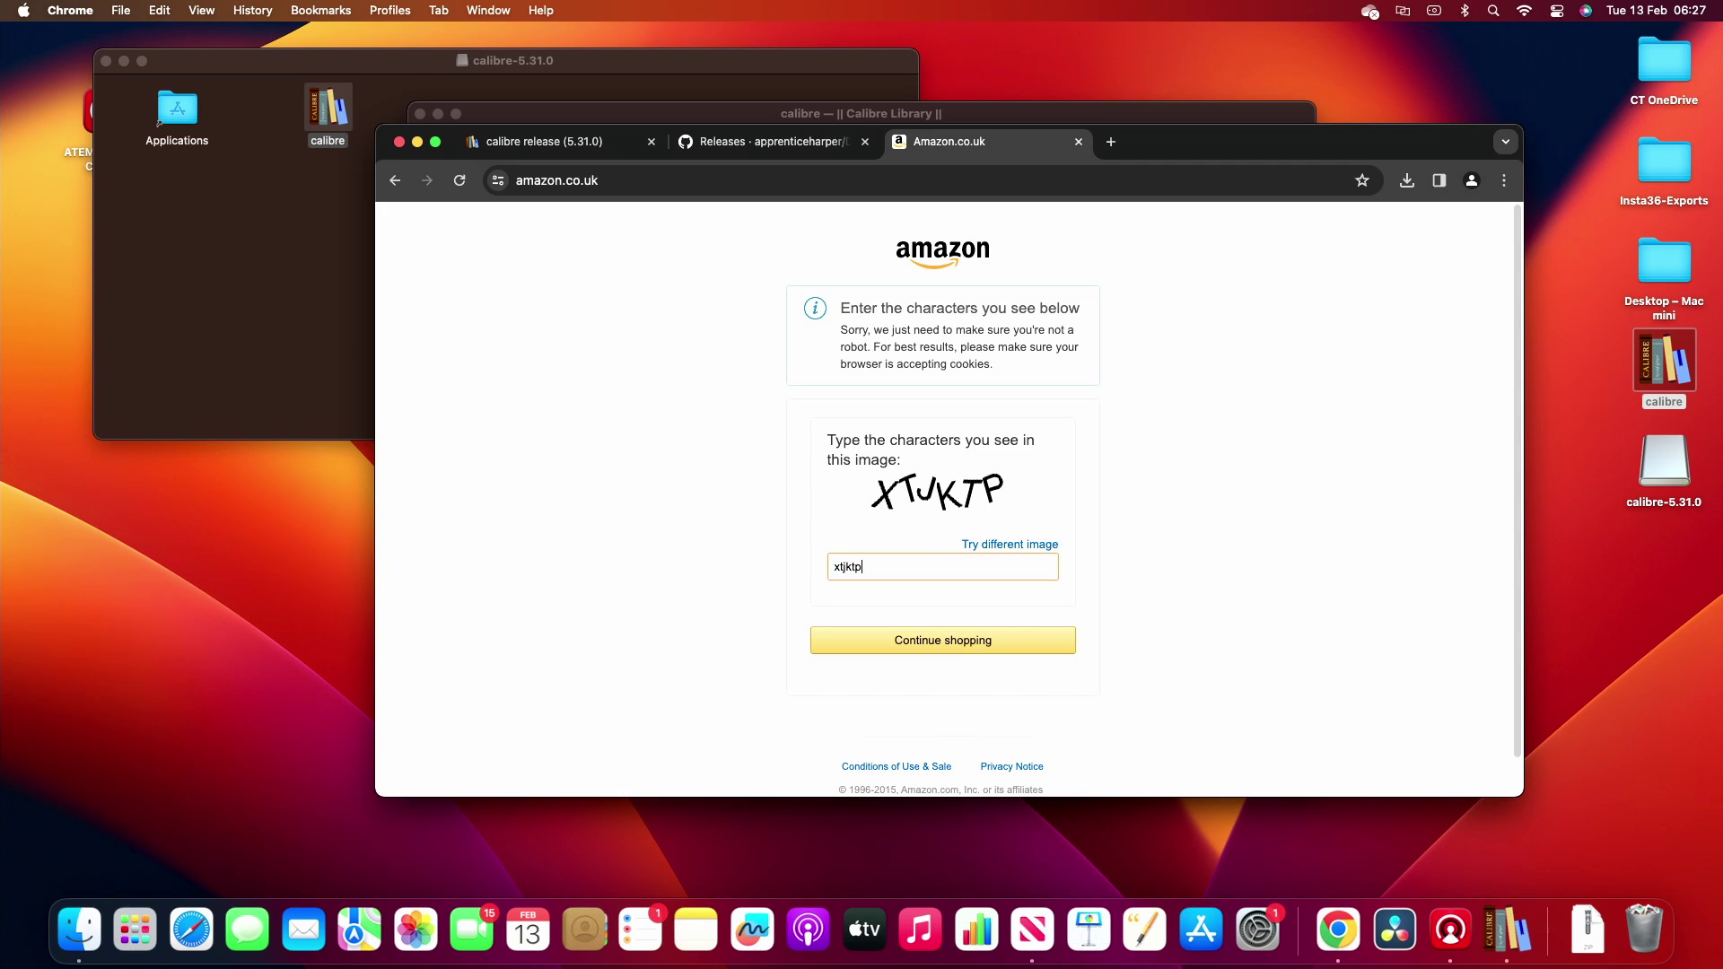
key(Return)
Go to the Amazon sign-in page through Account & Lists
mouse_move(1272, 242)
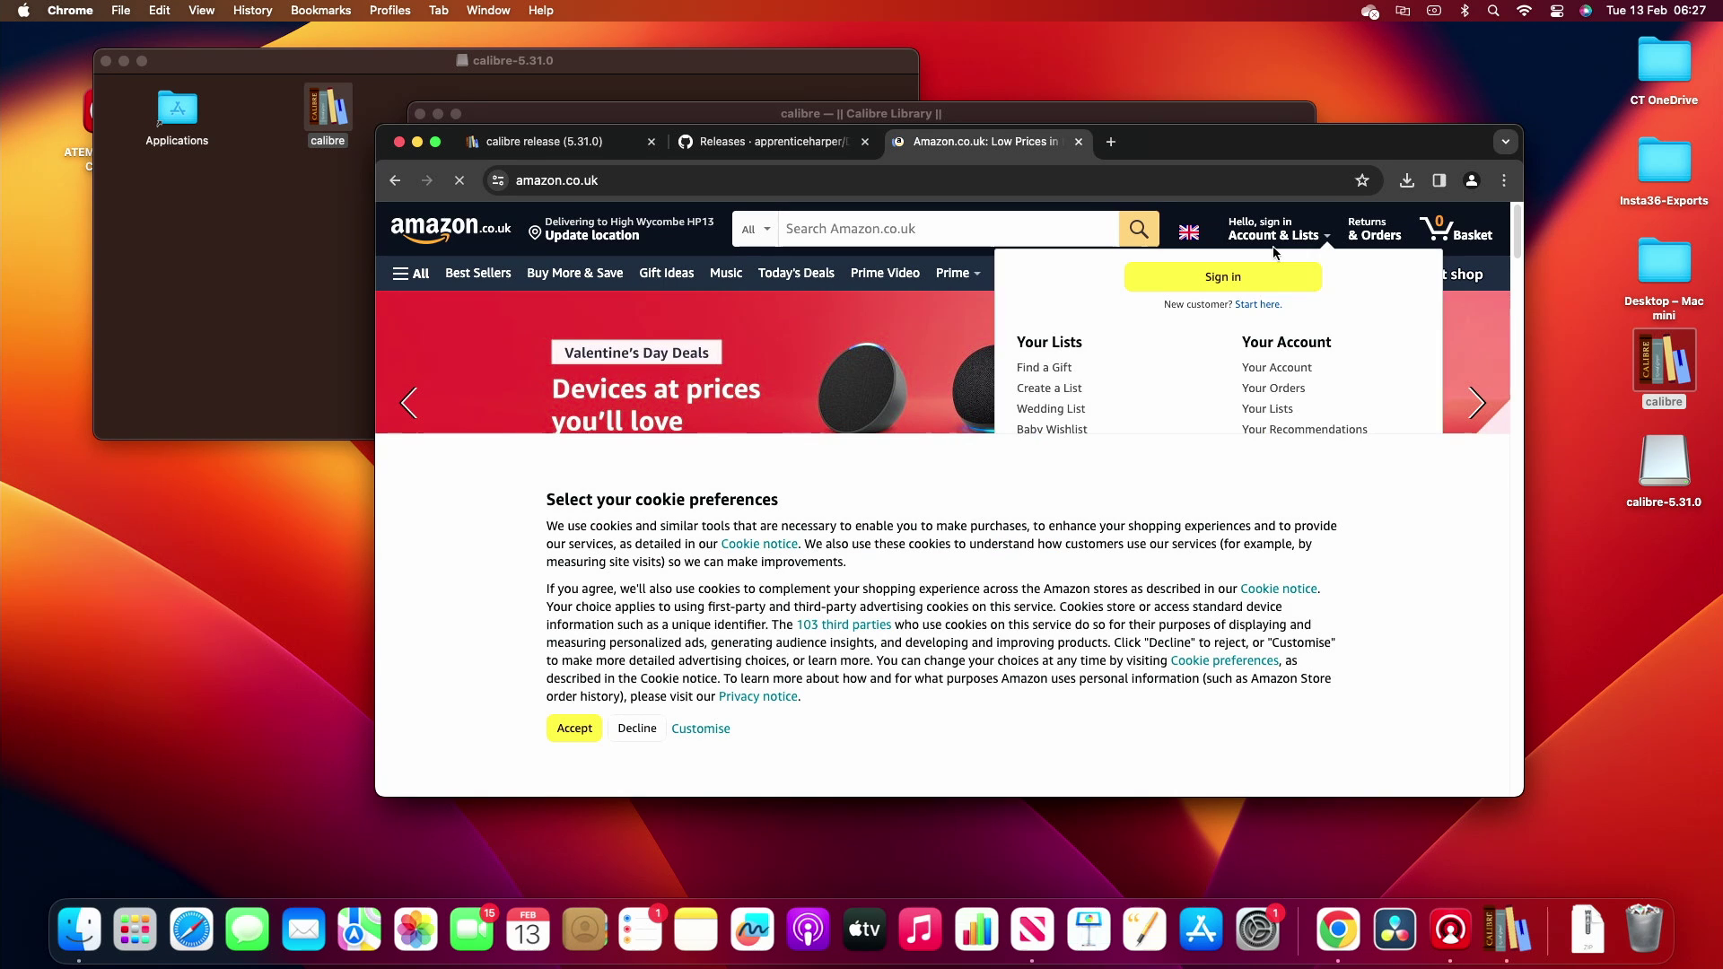
click(1279, 285)
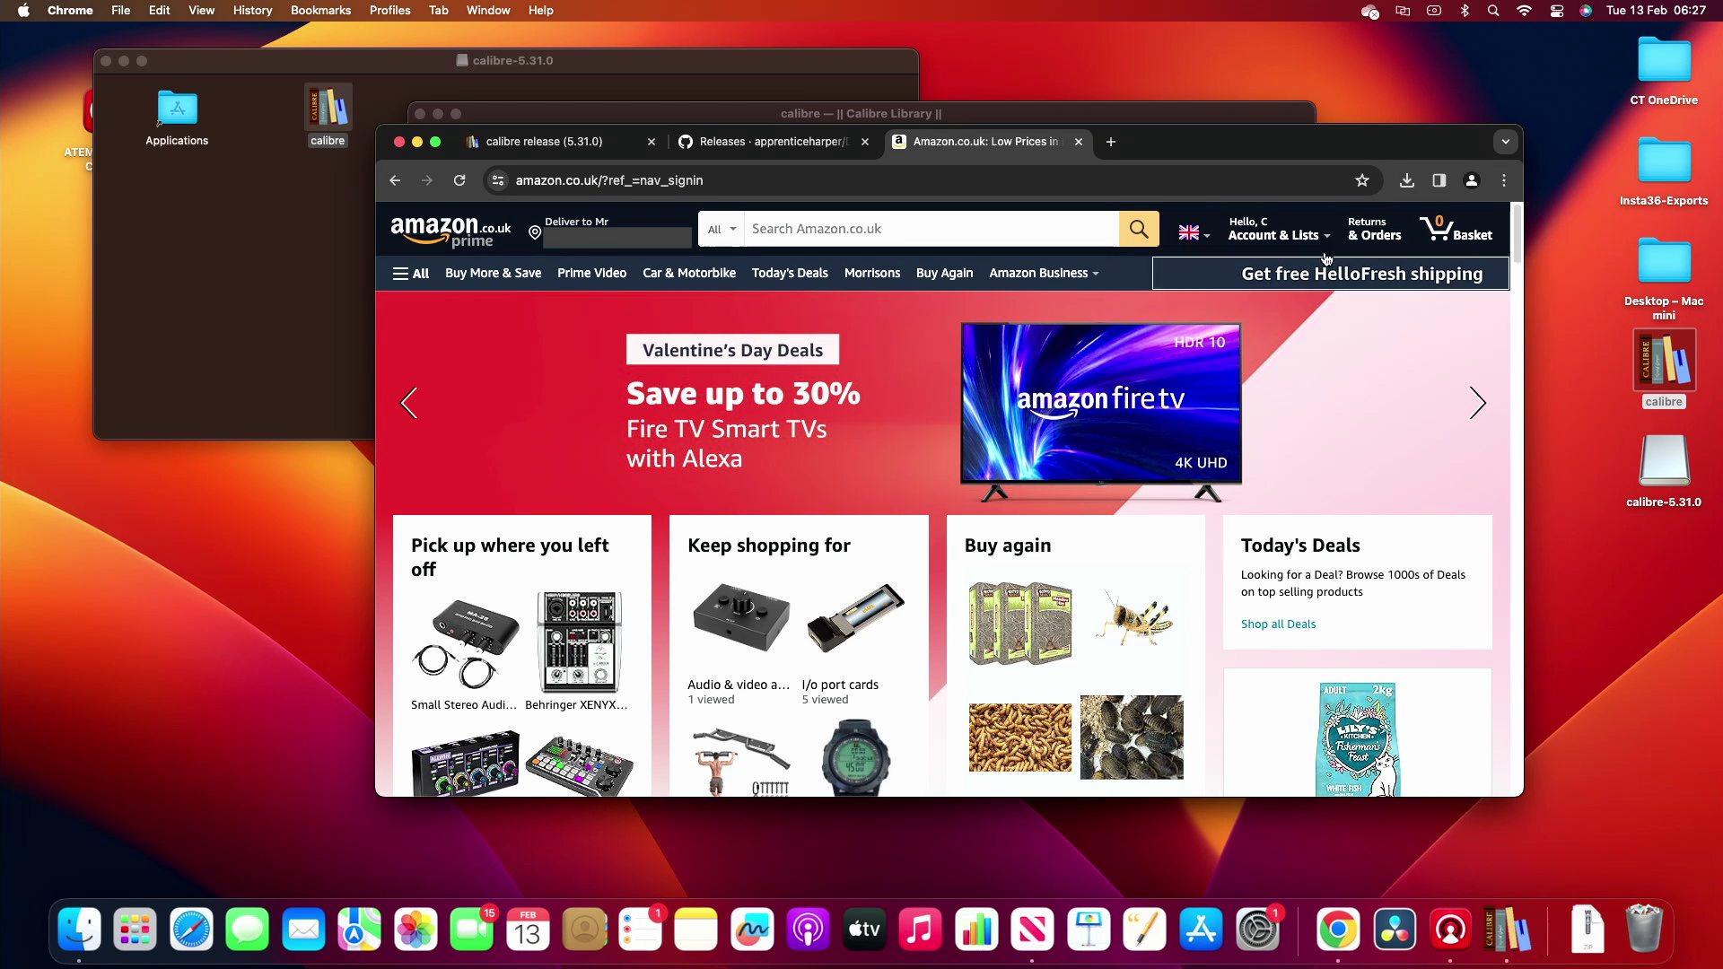
mouse_move(1325, 253)
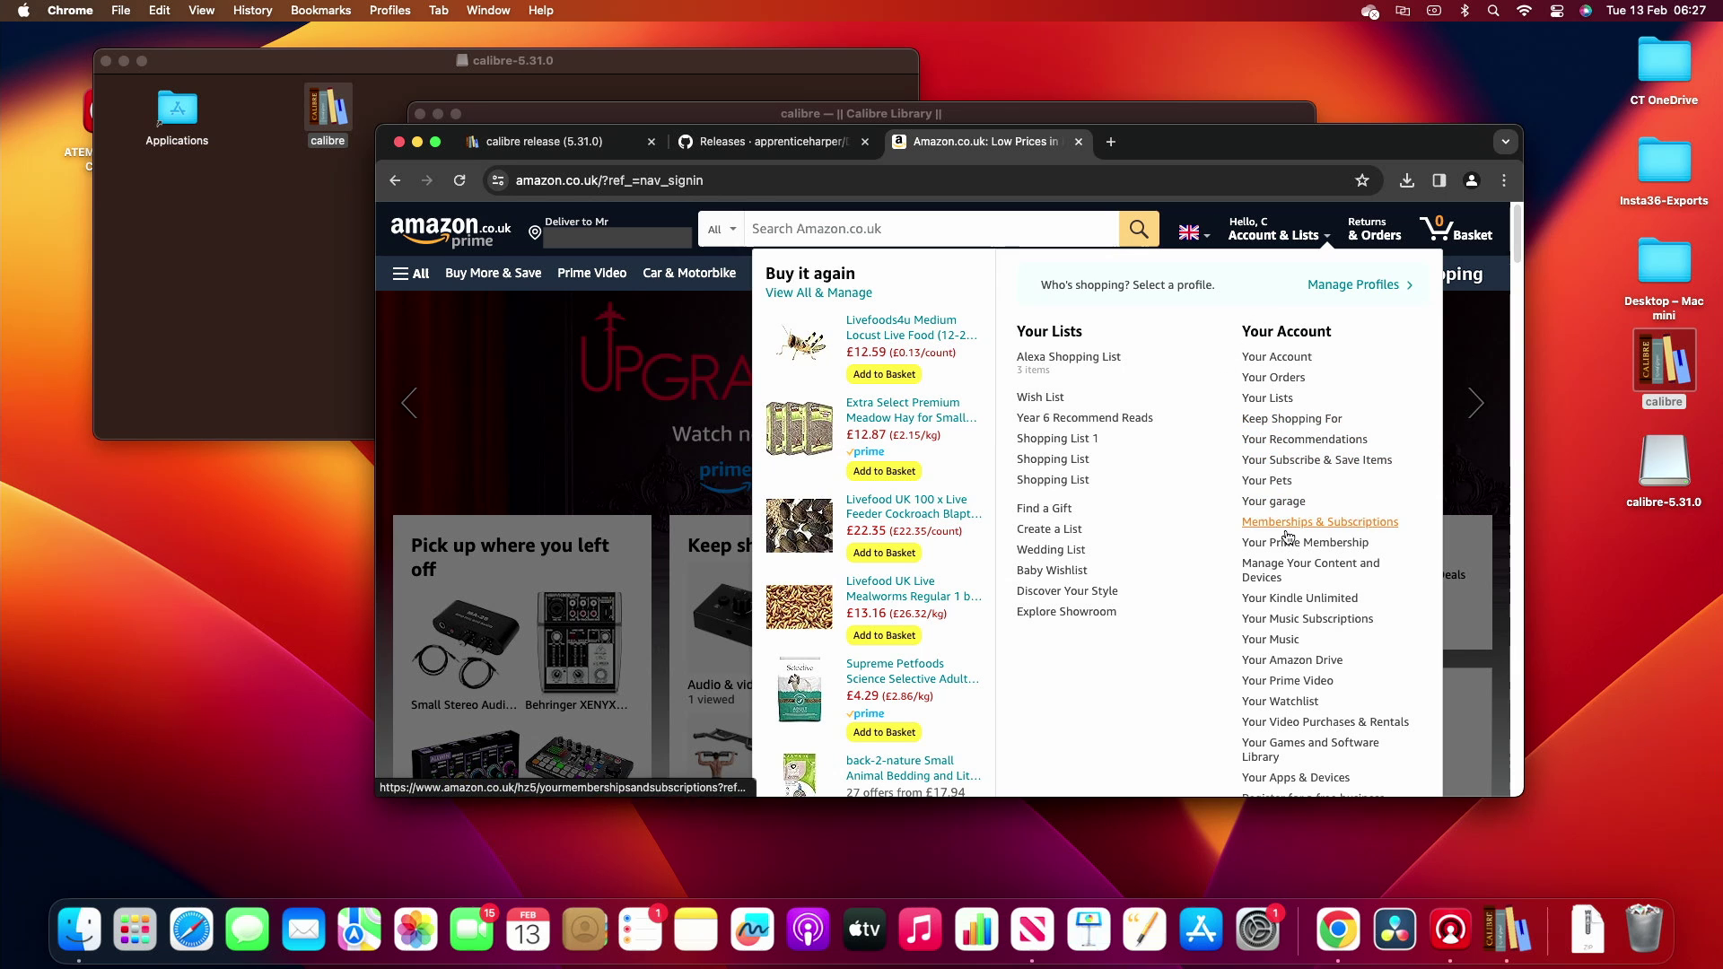
List Kindle books in Manage Your Content and Devices, sorted Acquired: Oldest to Newest
click(1279, 565)
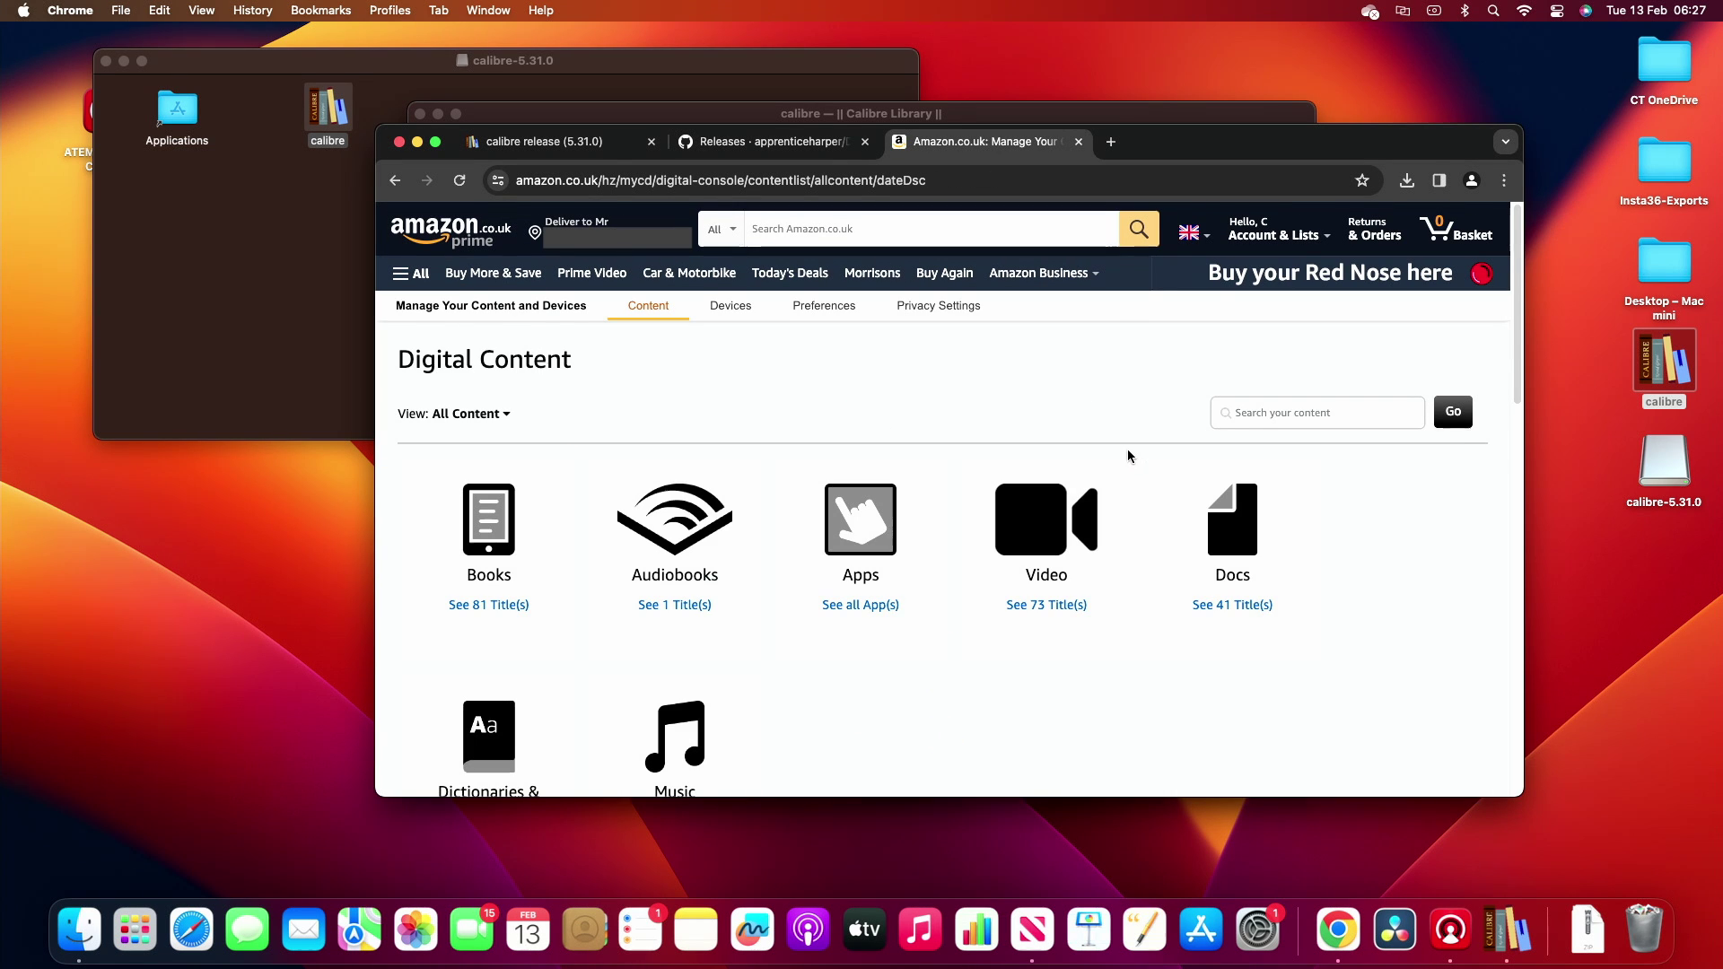
click(505, 557)
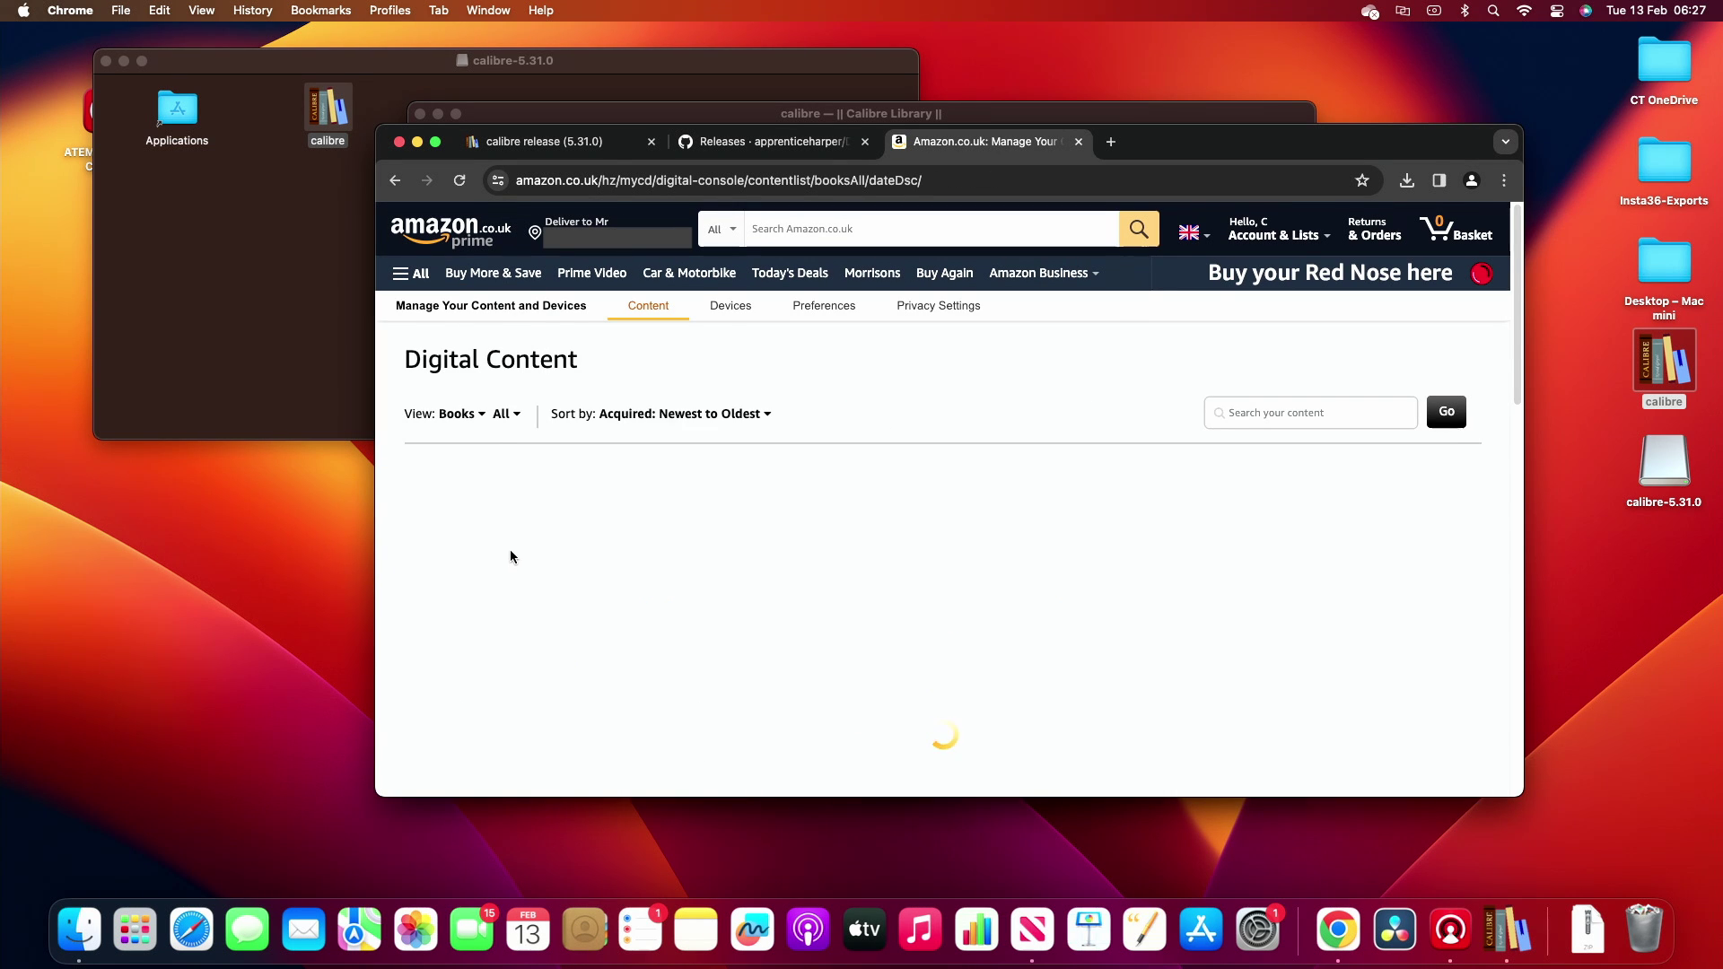
click(712, 409)
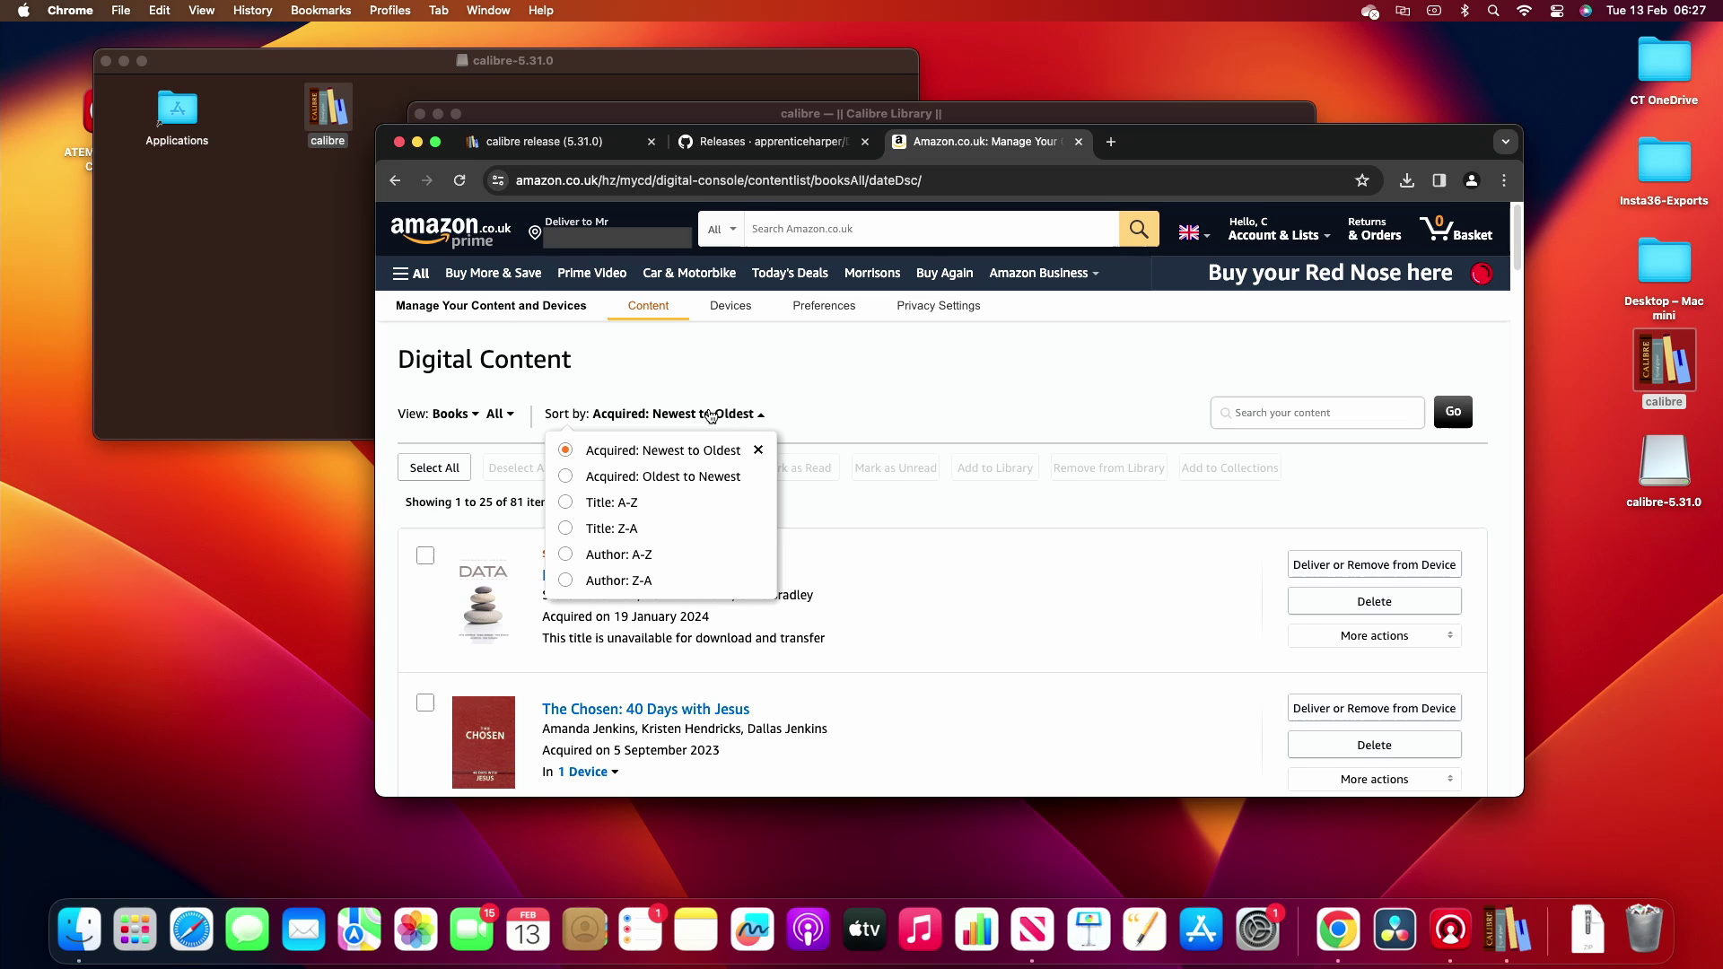
click(679, 477)
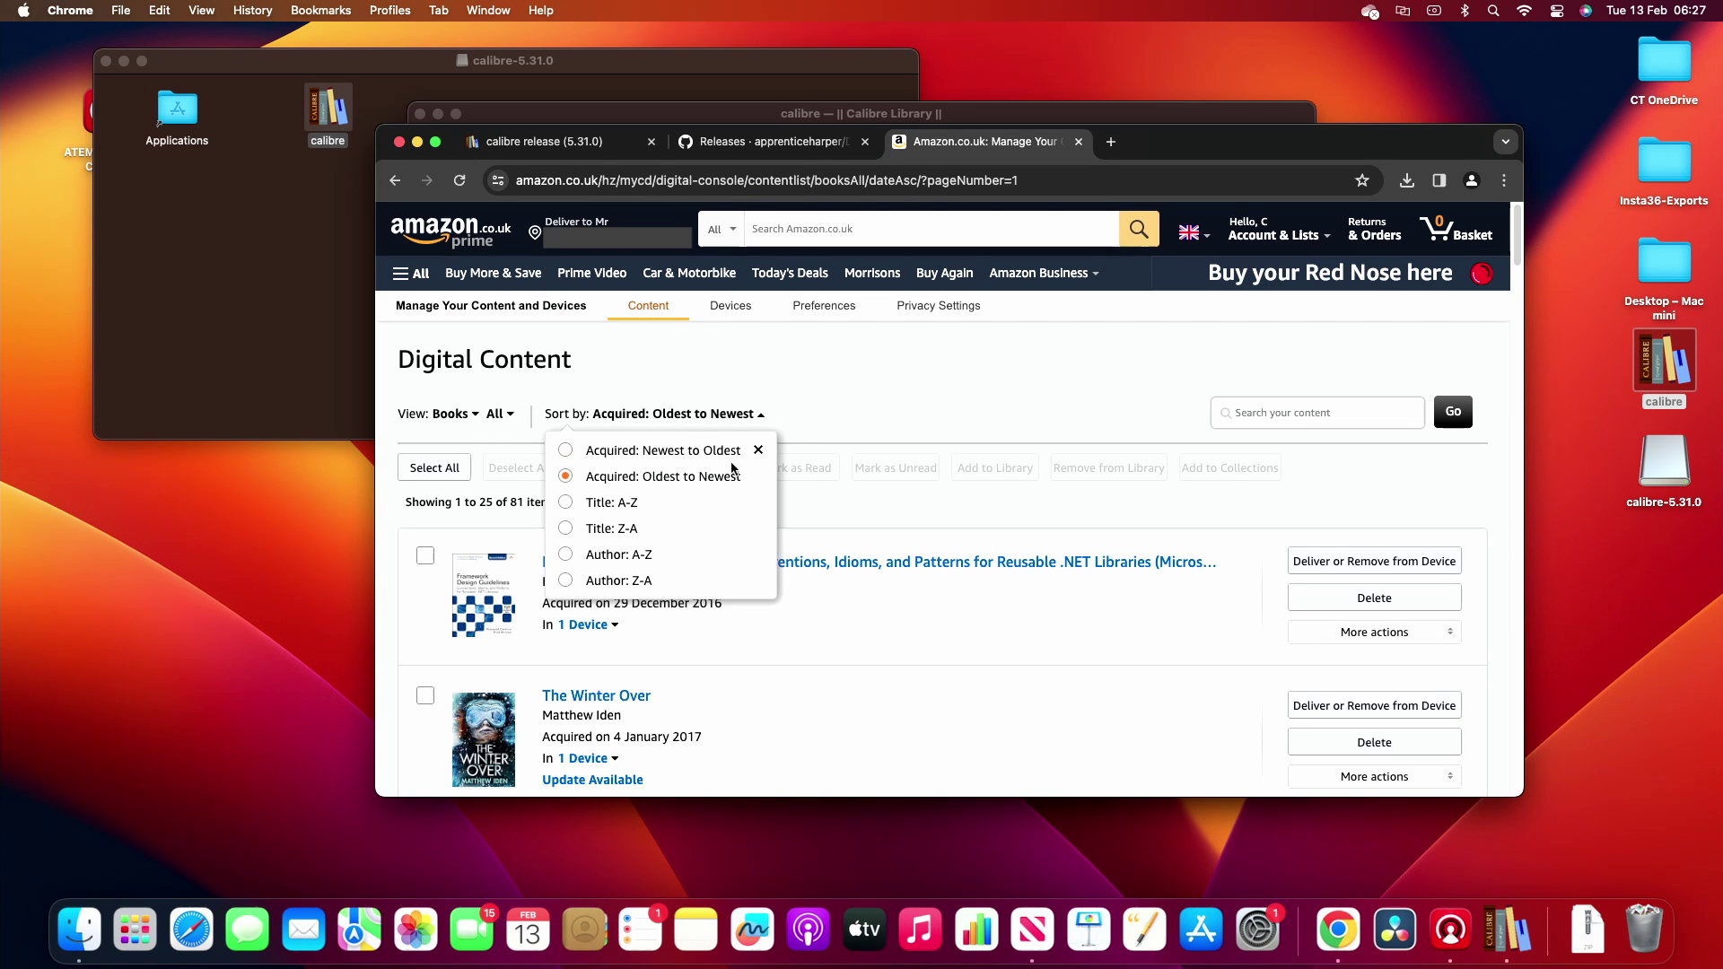
click(868, 401)
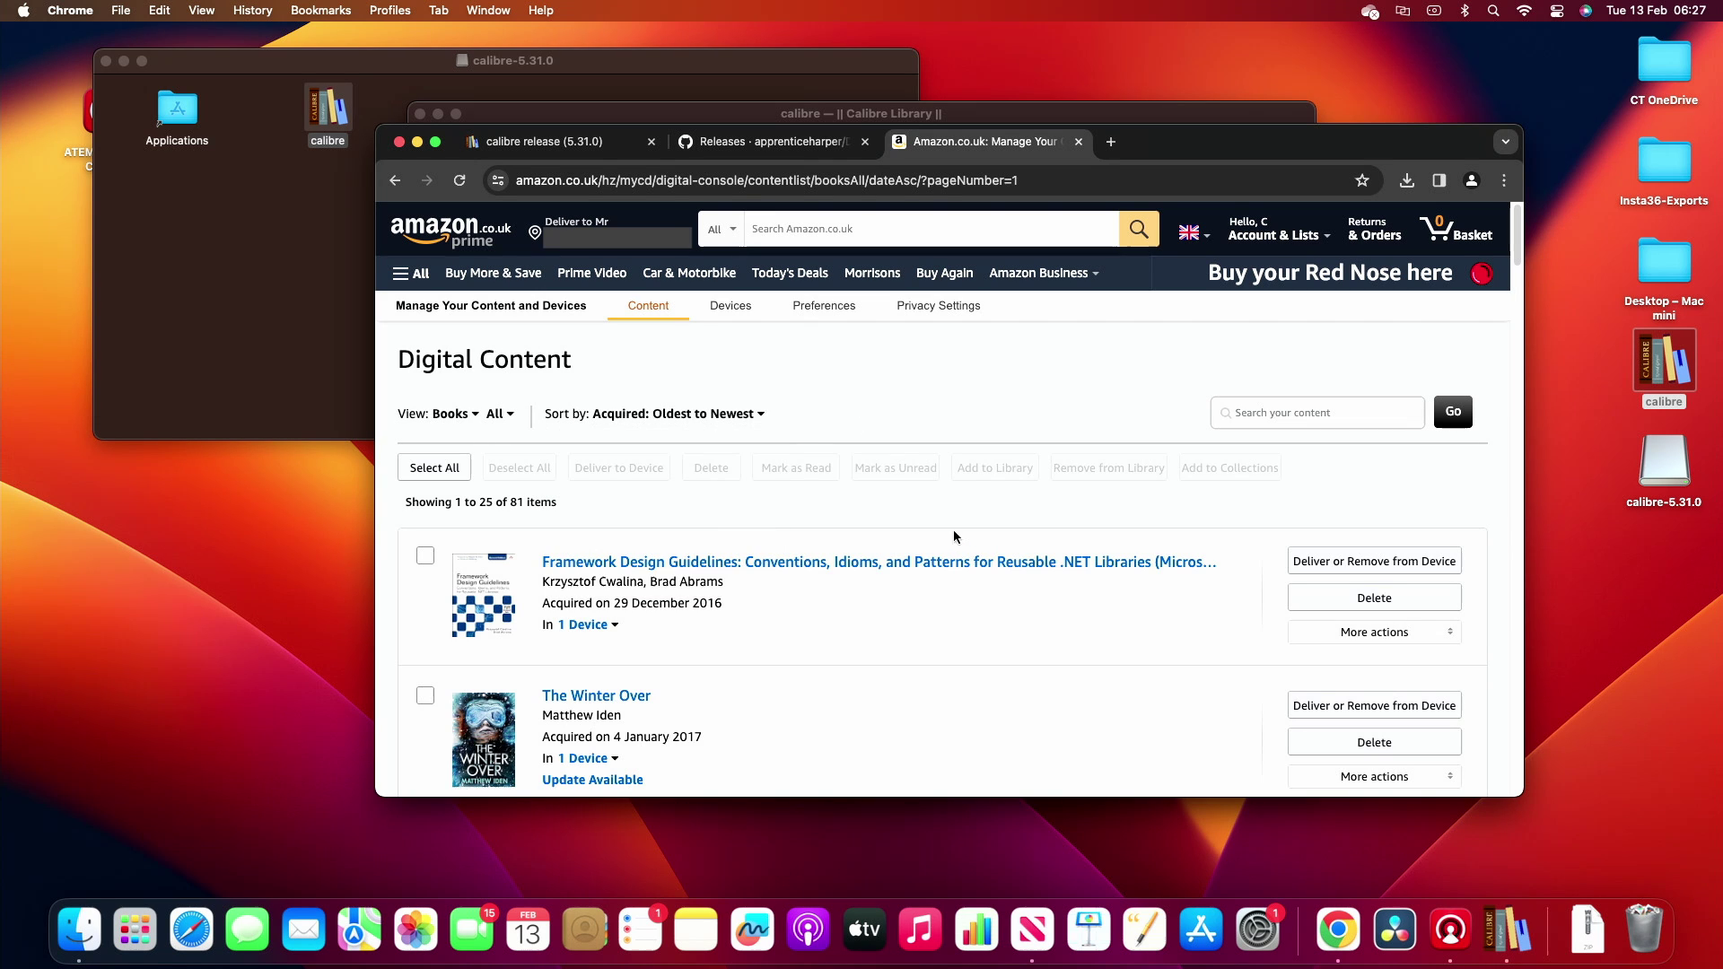
Download Framework Design Guidelines via USB transfer for the registered Kindle as an AZW3 file
click(1331, 632)
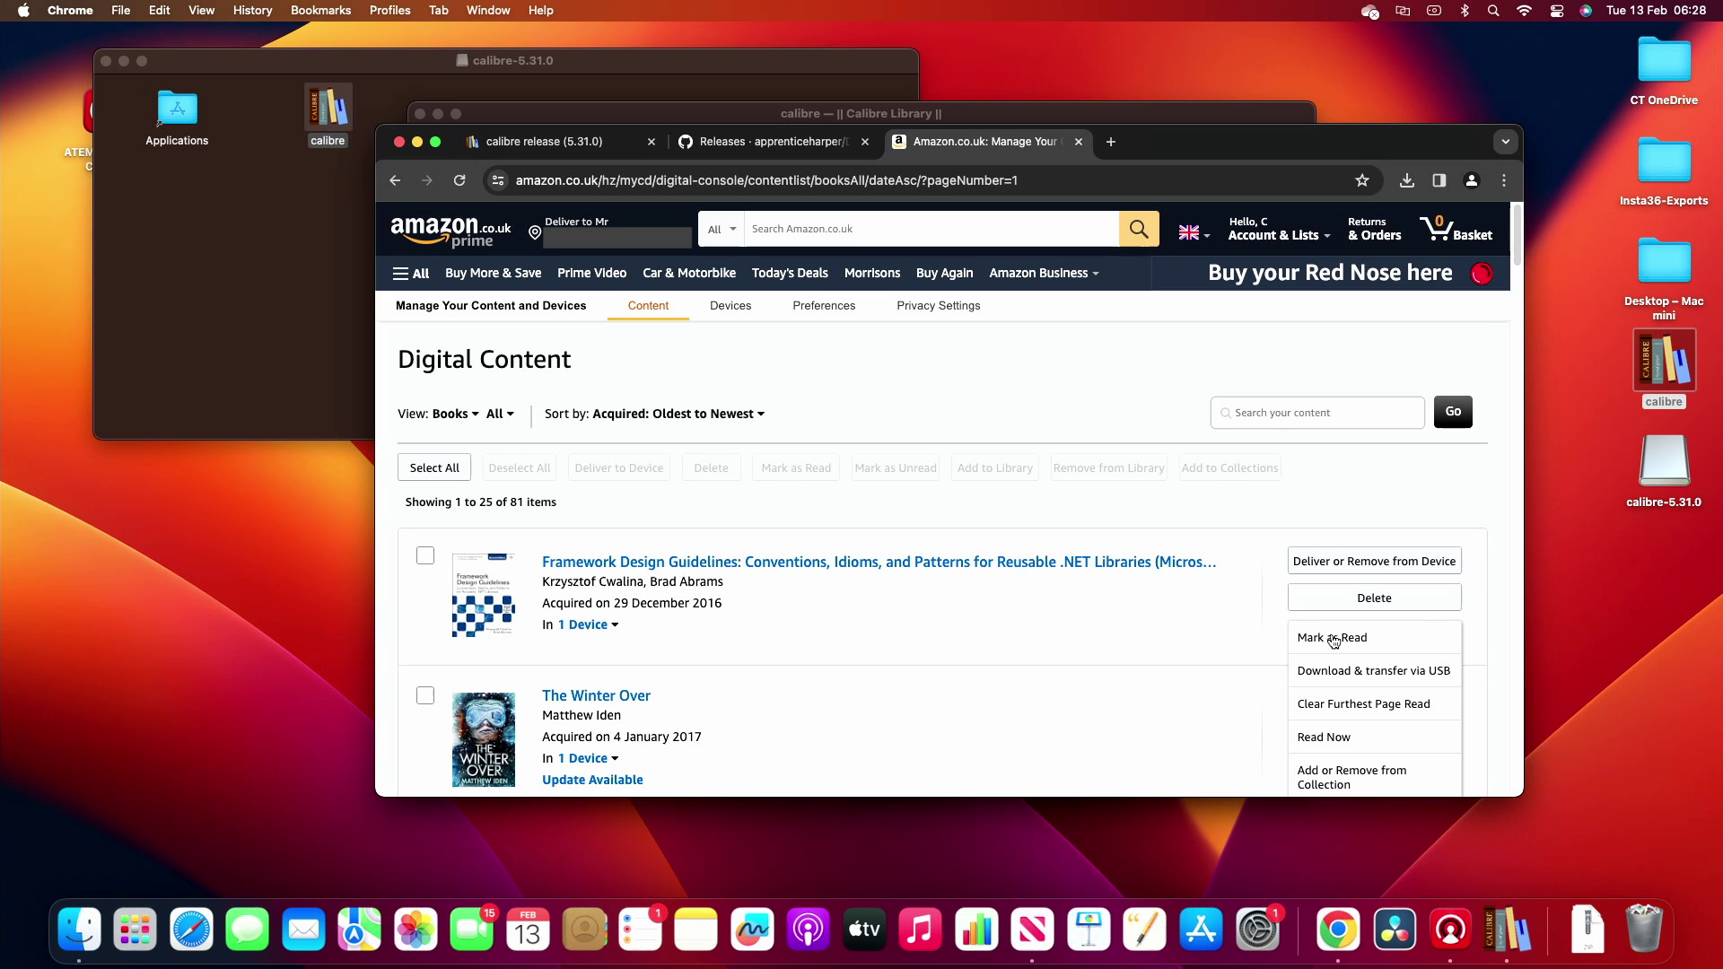
click(1348, 680)
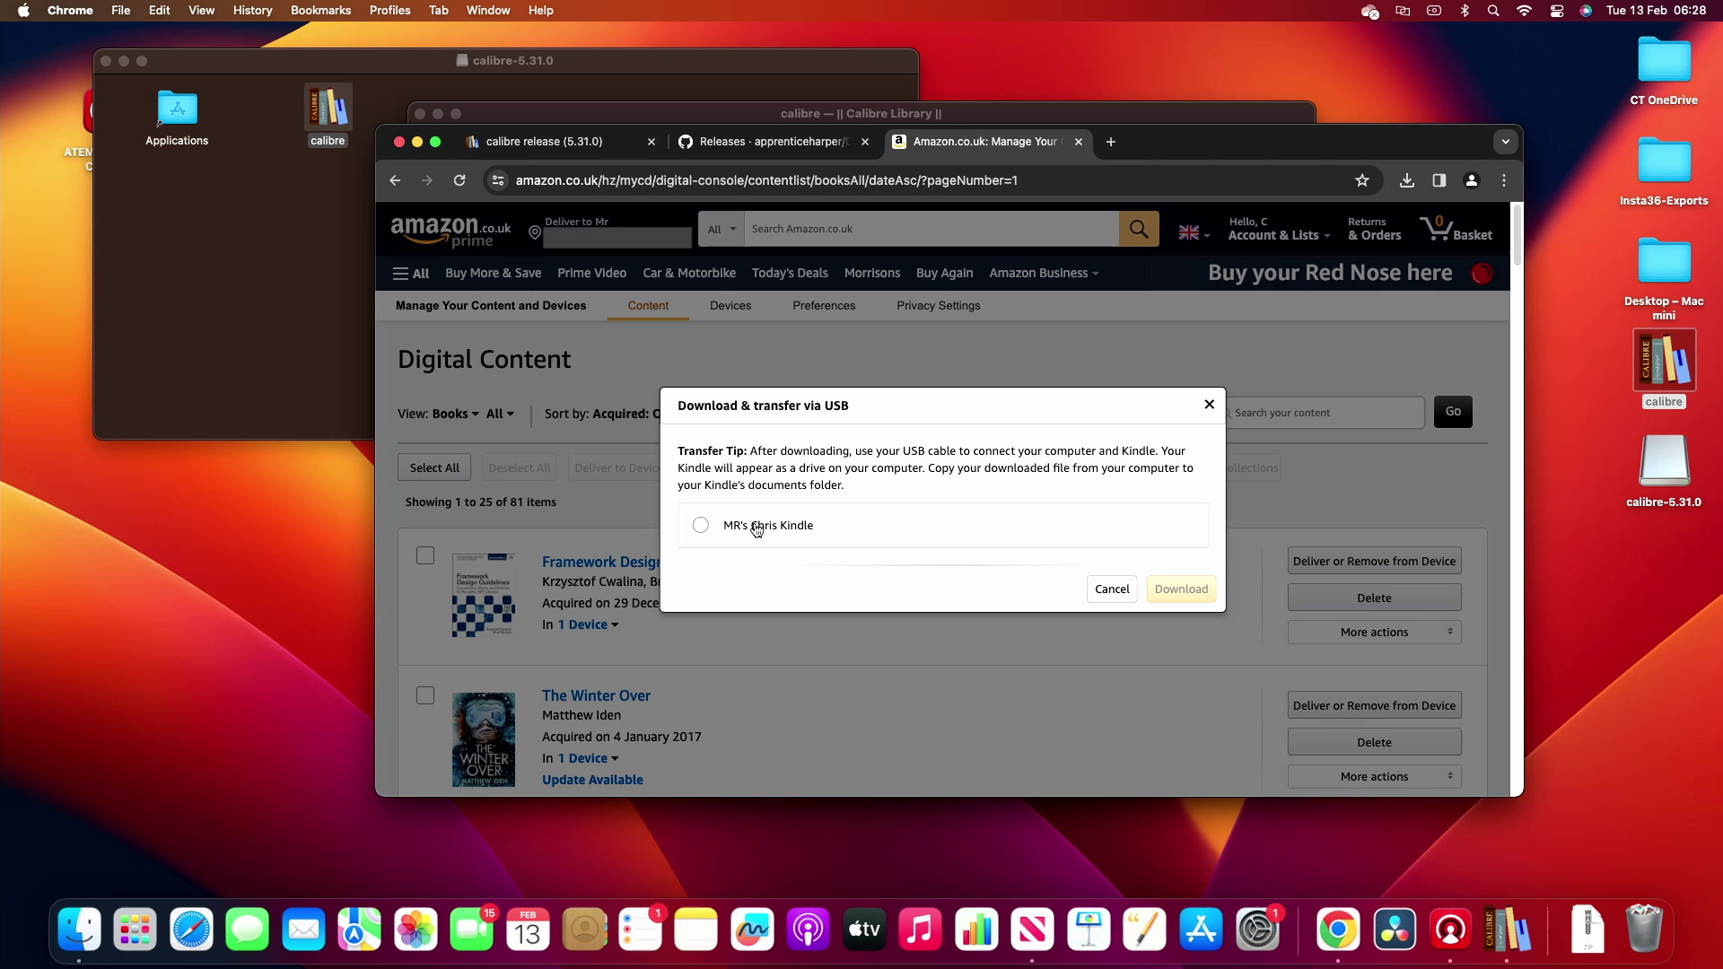
click(700, 526)
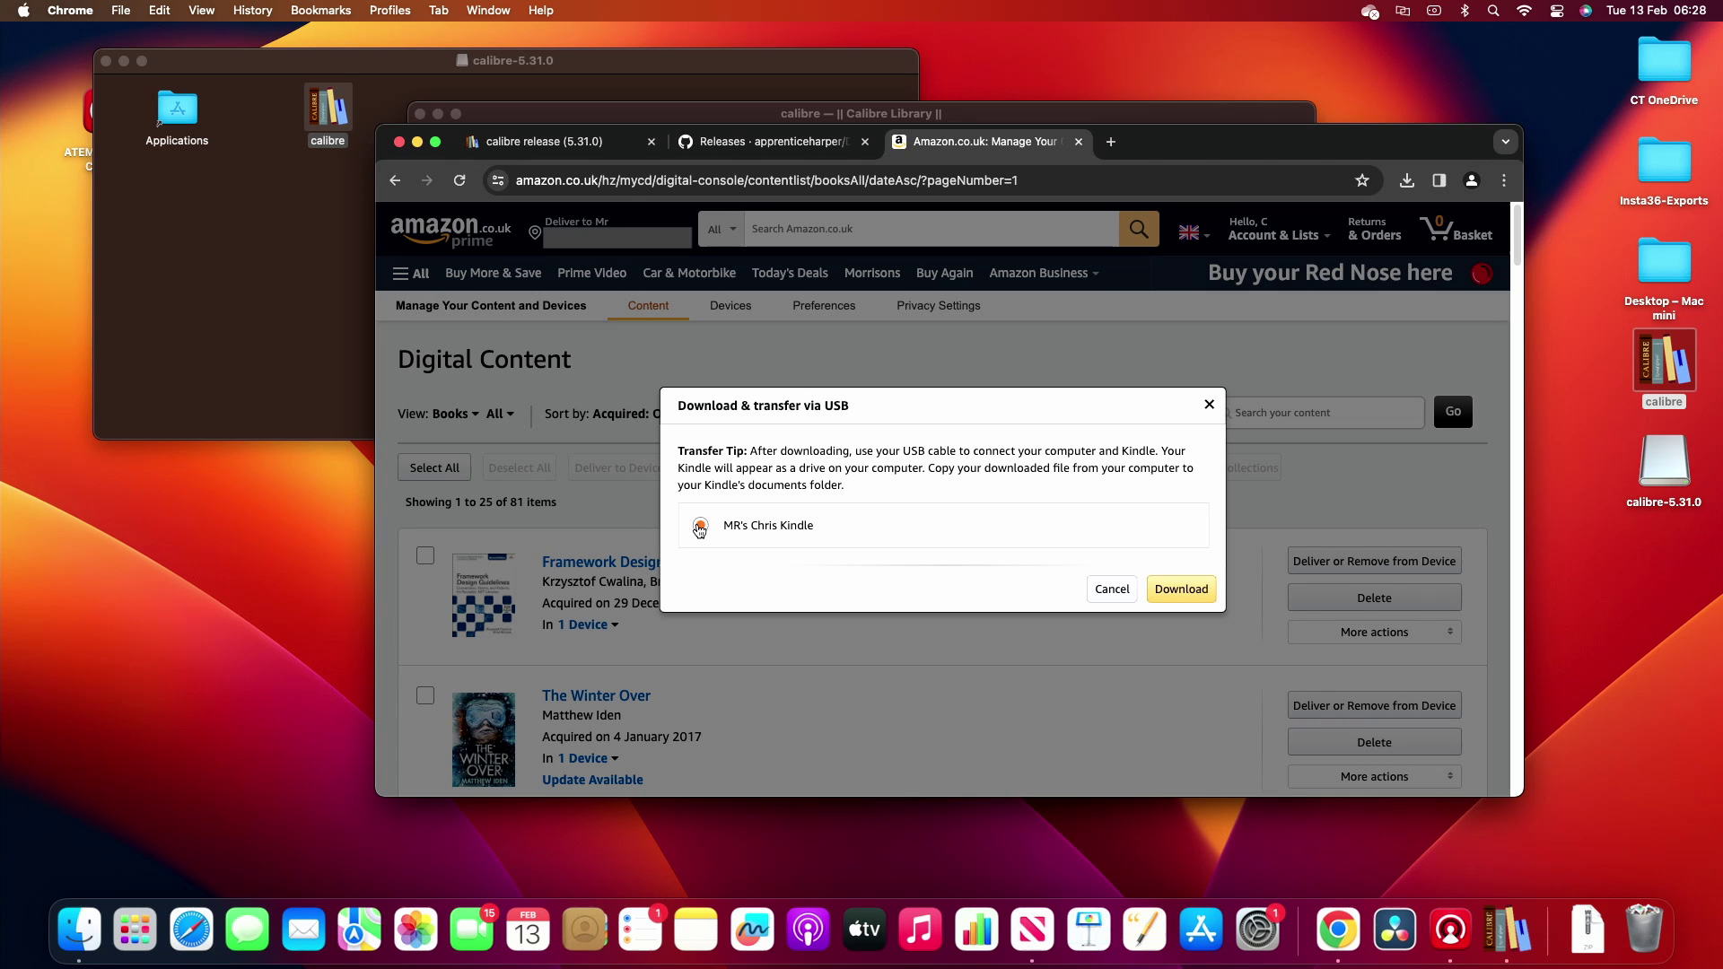
click(1174, 588)
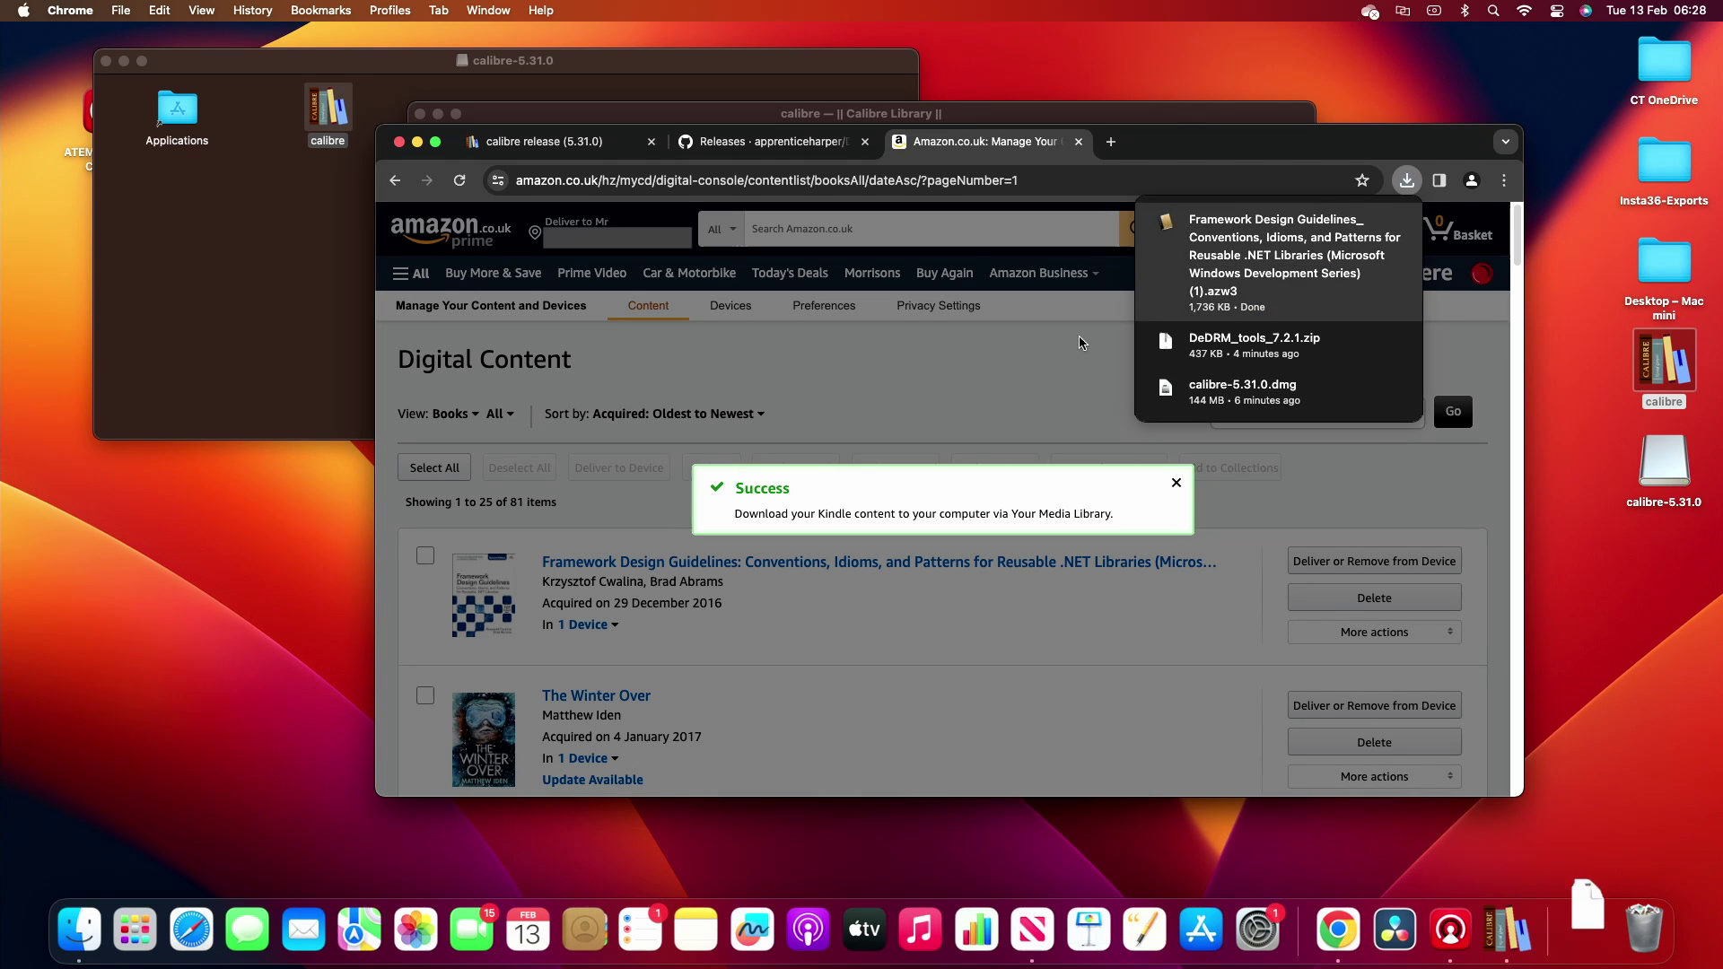
click(1174, 489)
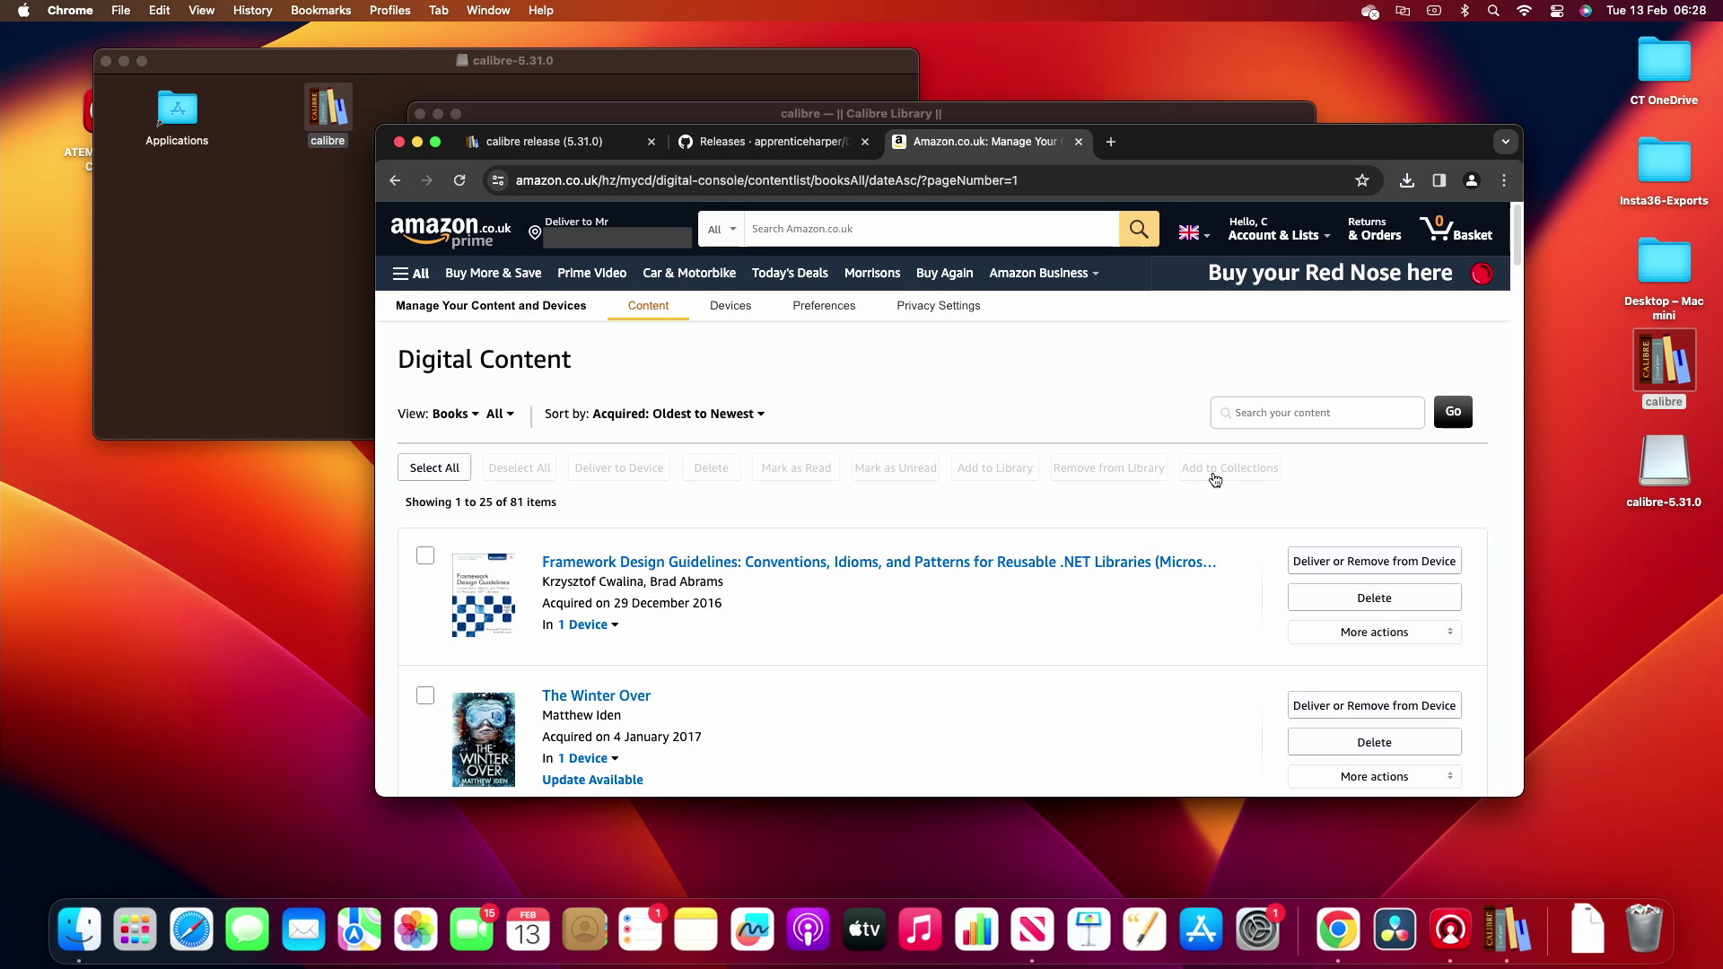
Add the Framework Design Guidelines .azw3 from Downloads to calibre and open it in the viewer
click(1651, 386)
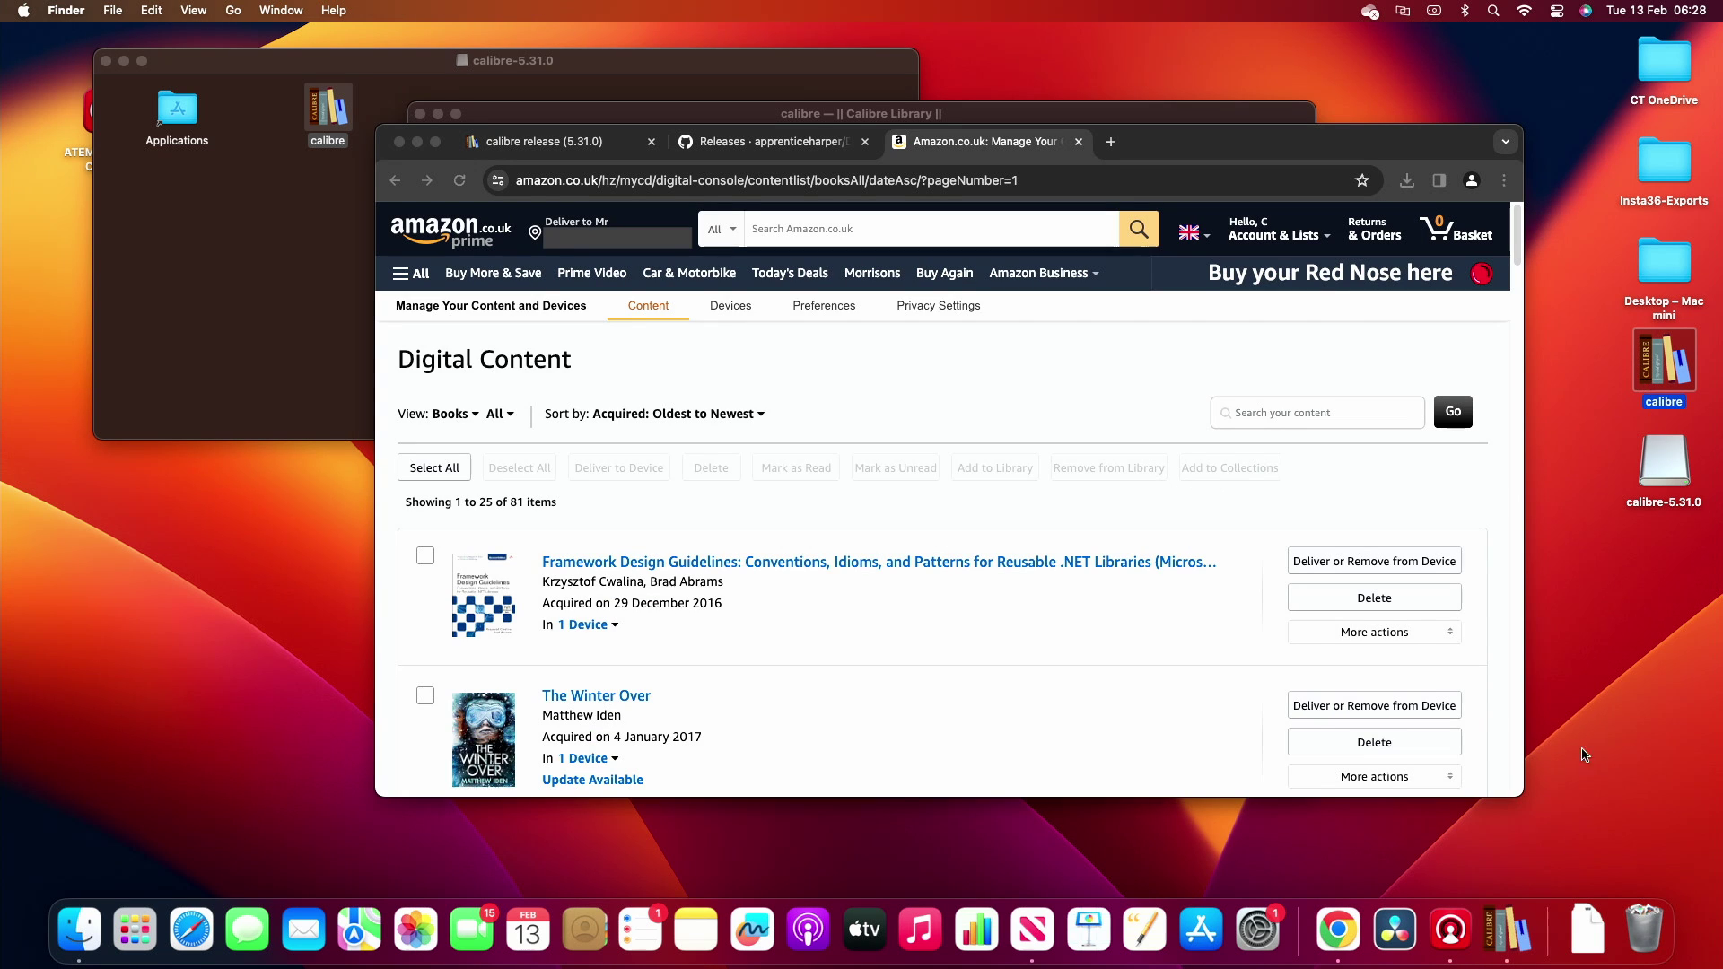
click(1514, 933)
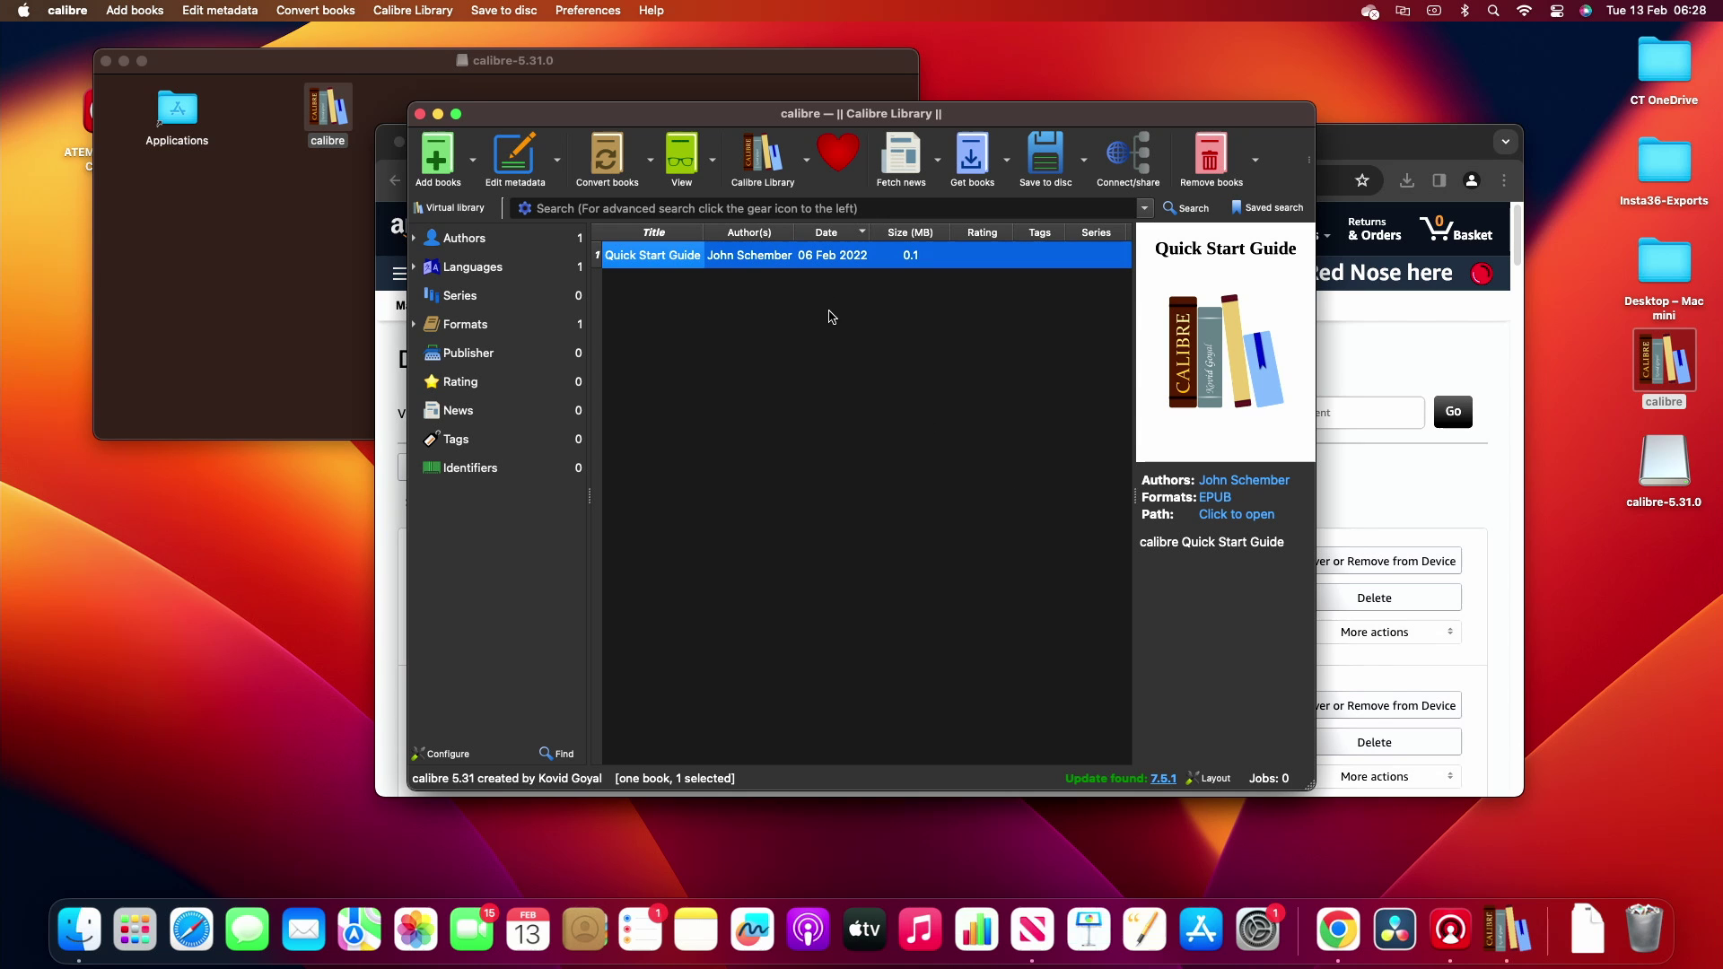
click(451, 160)
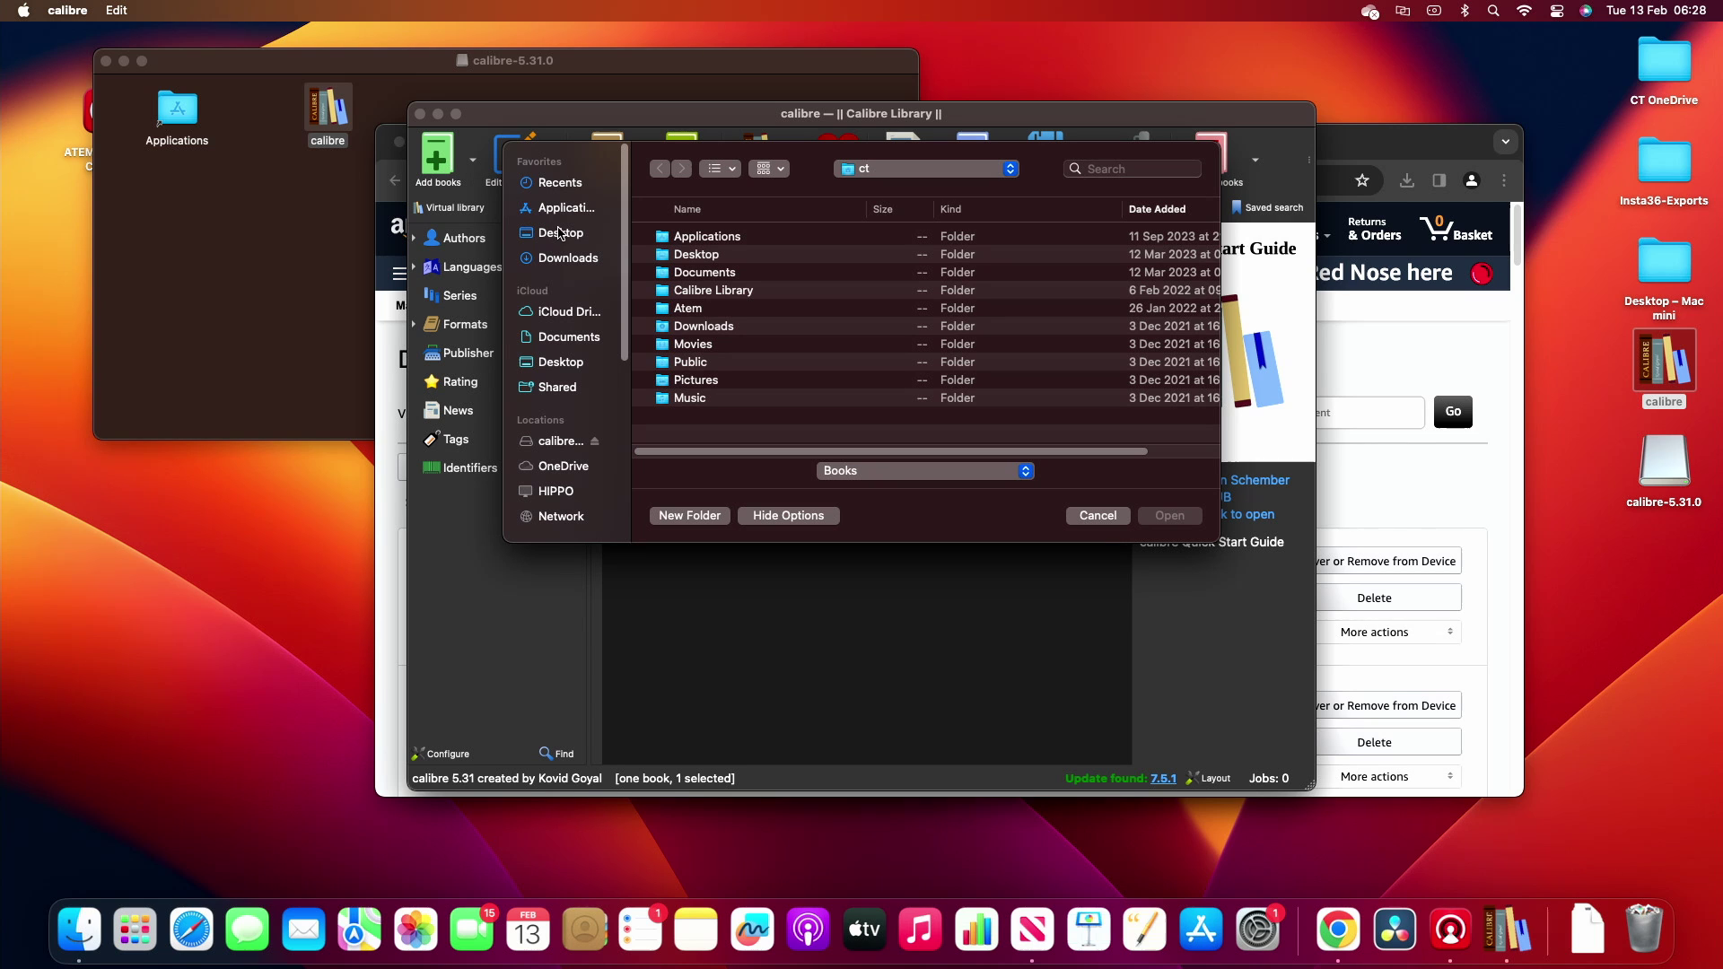
click(706, 332)
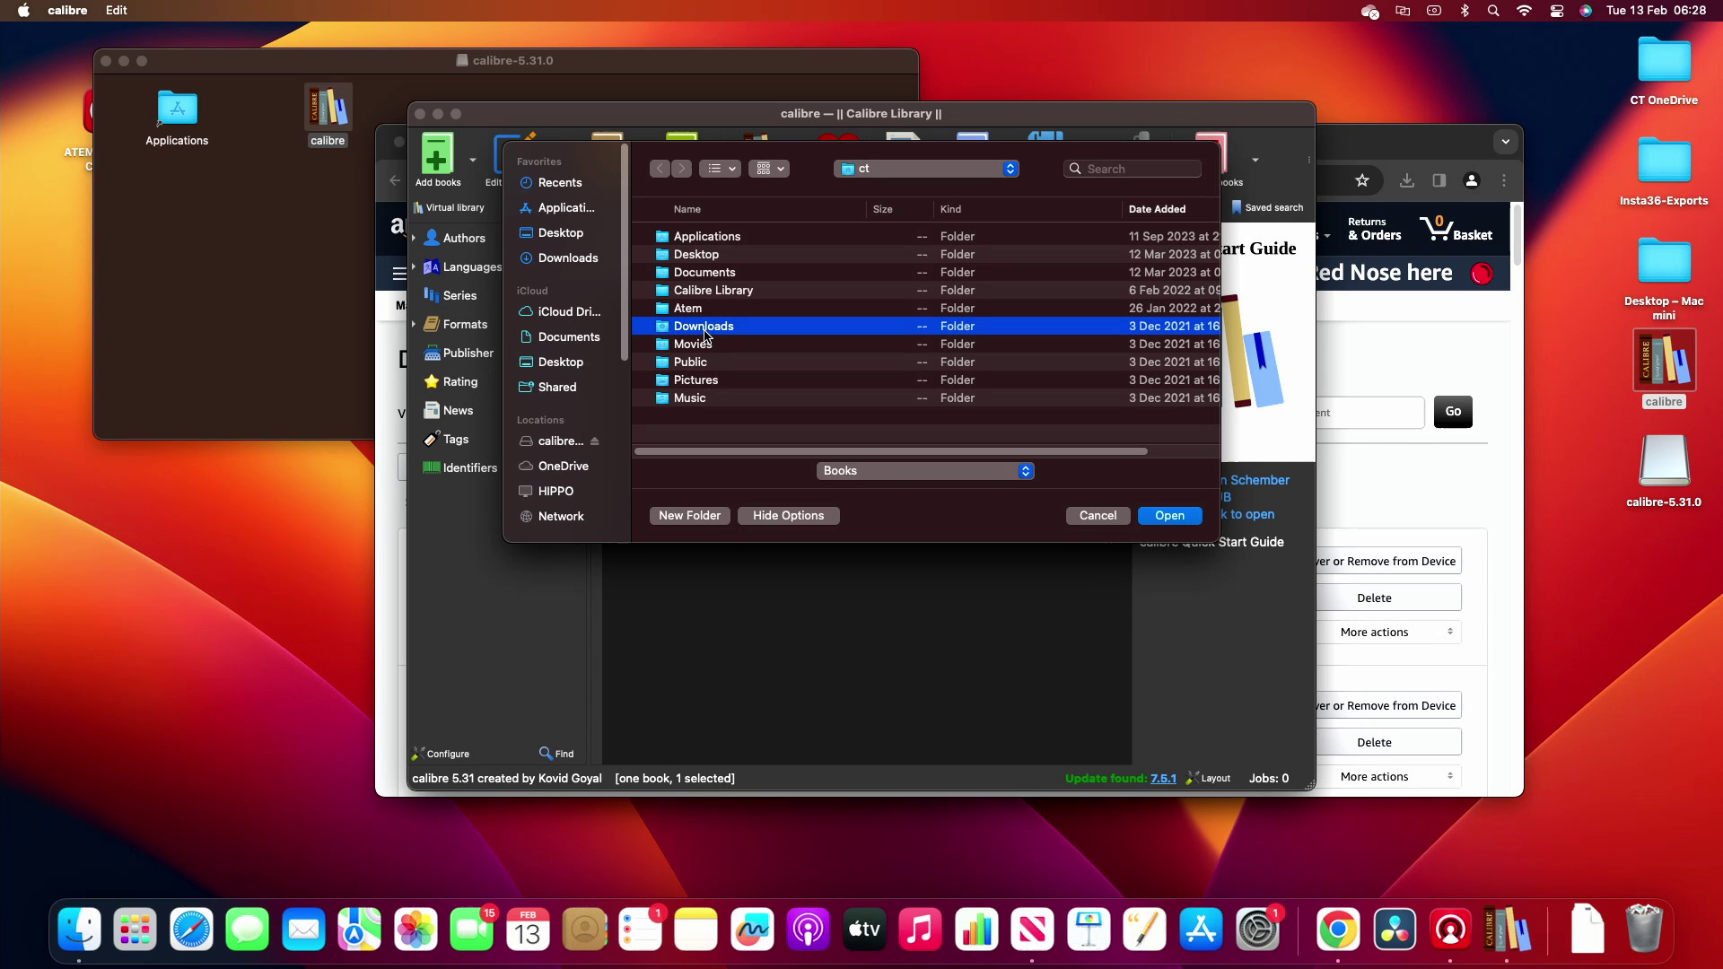
double_click(706, 334)
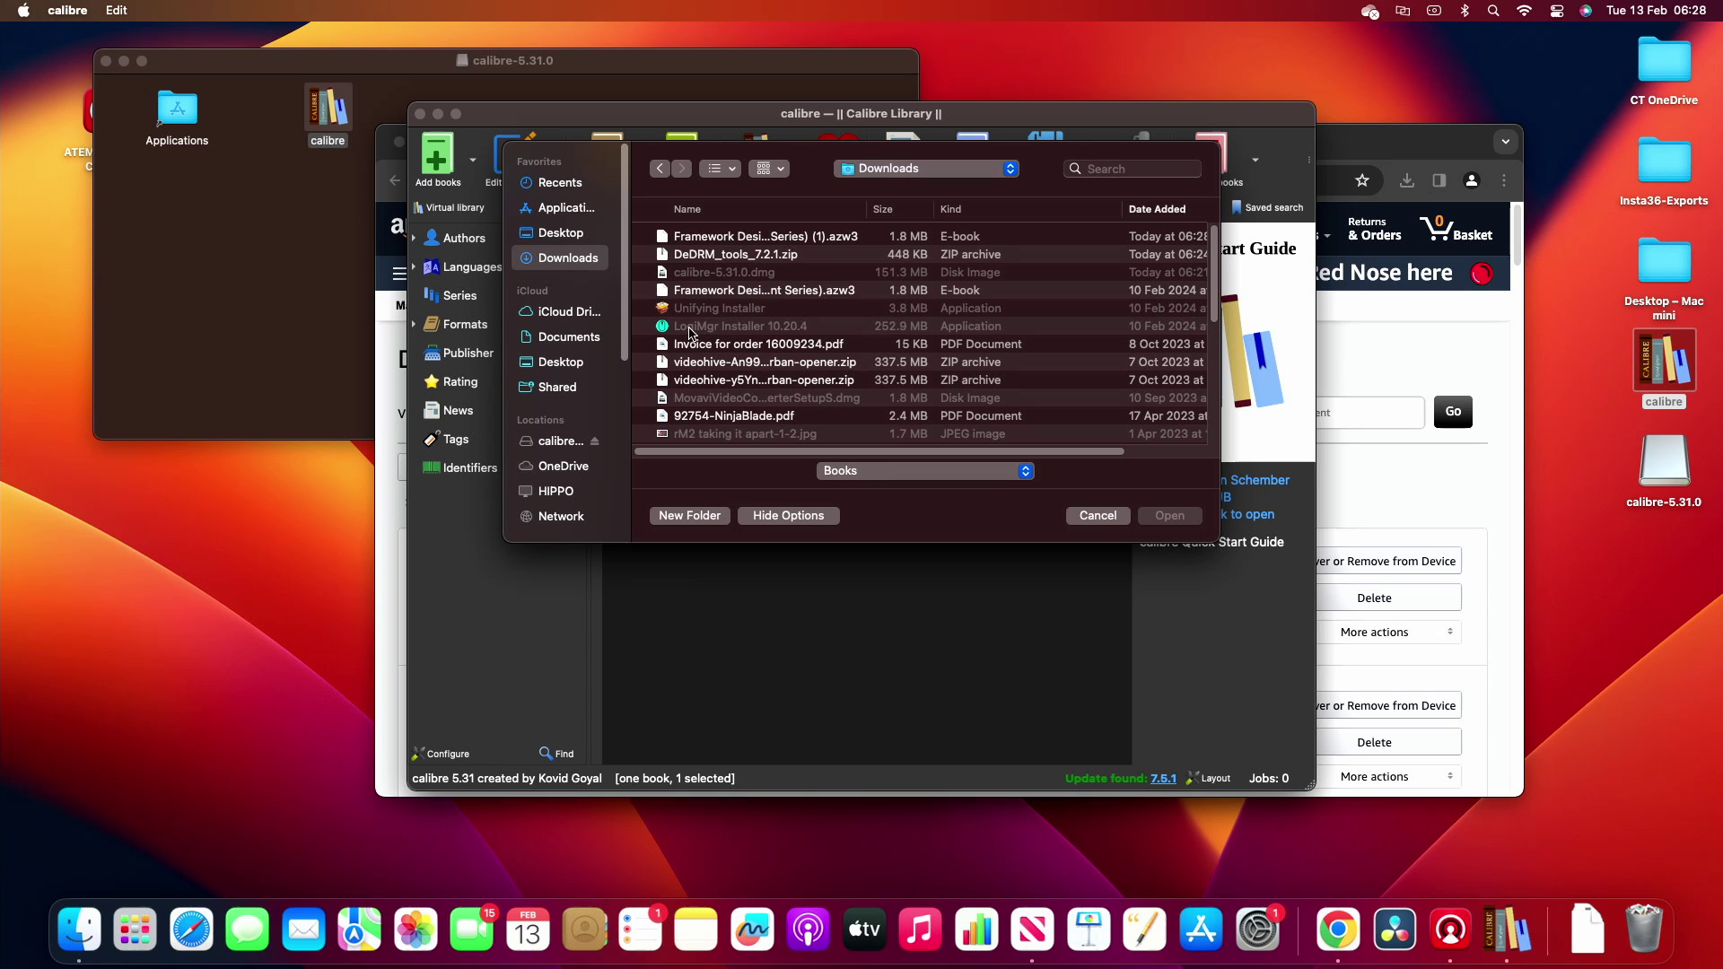
double_click(834, 238)
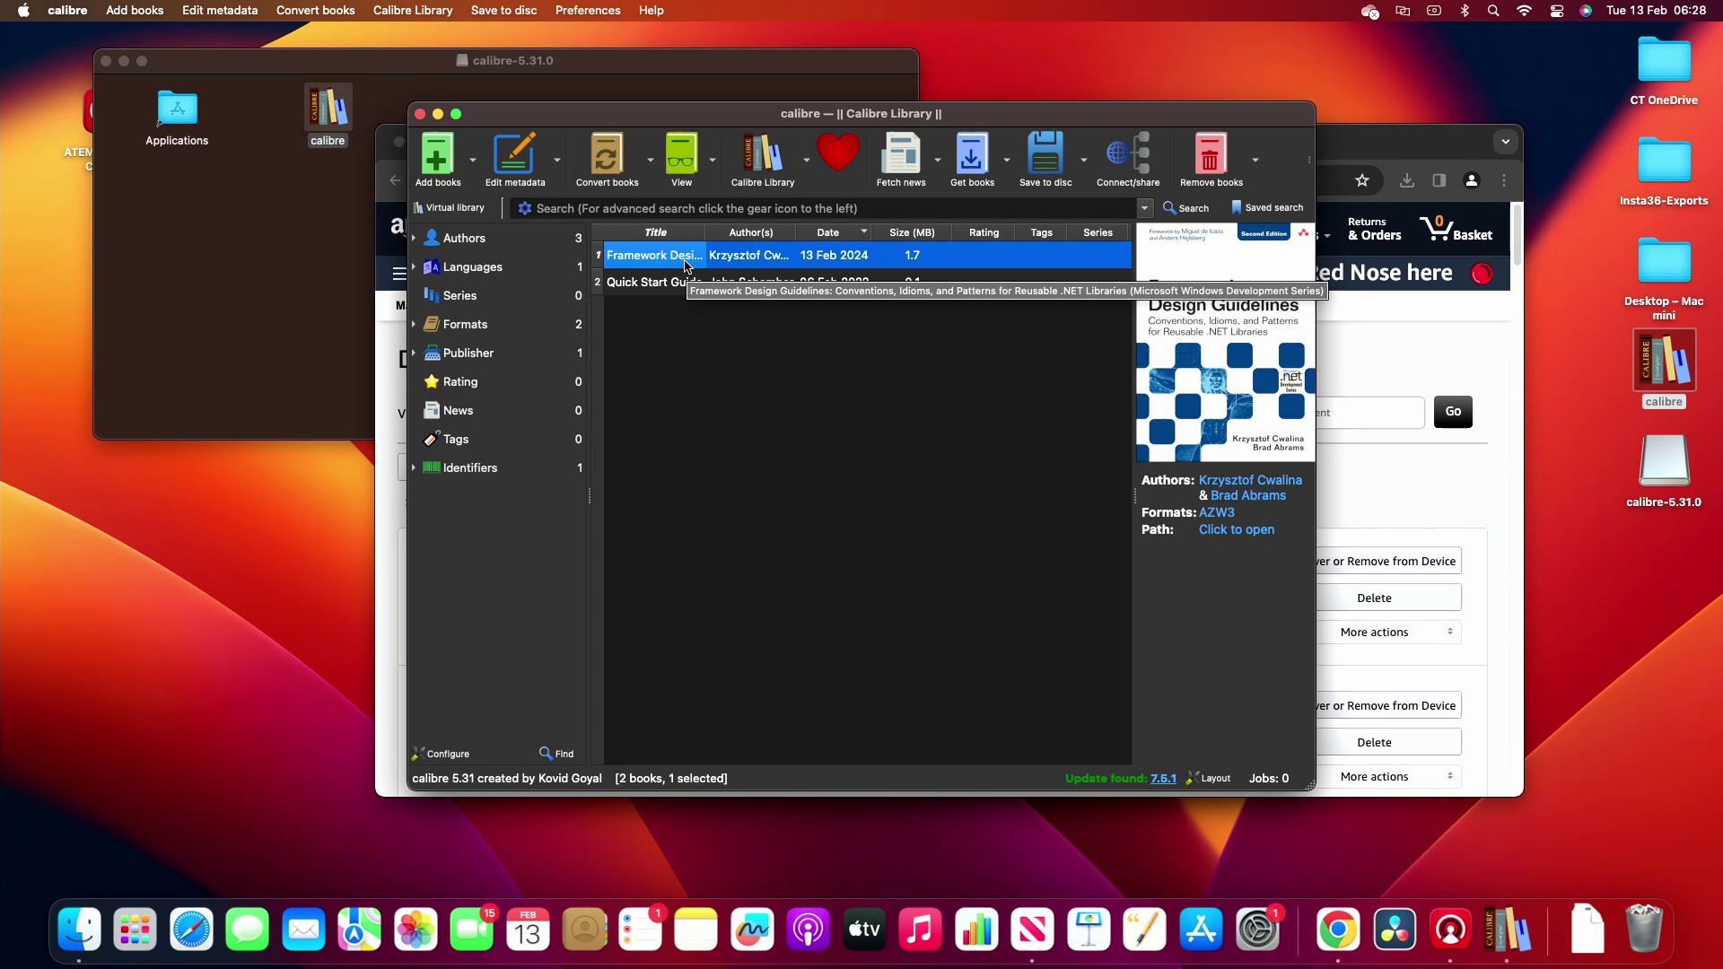
double_click(685, 260)
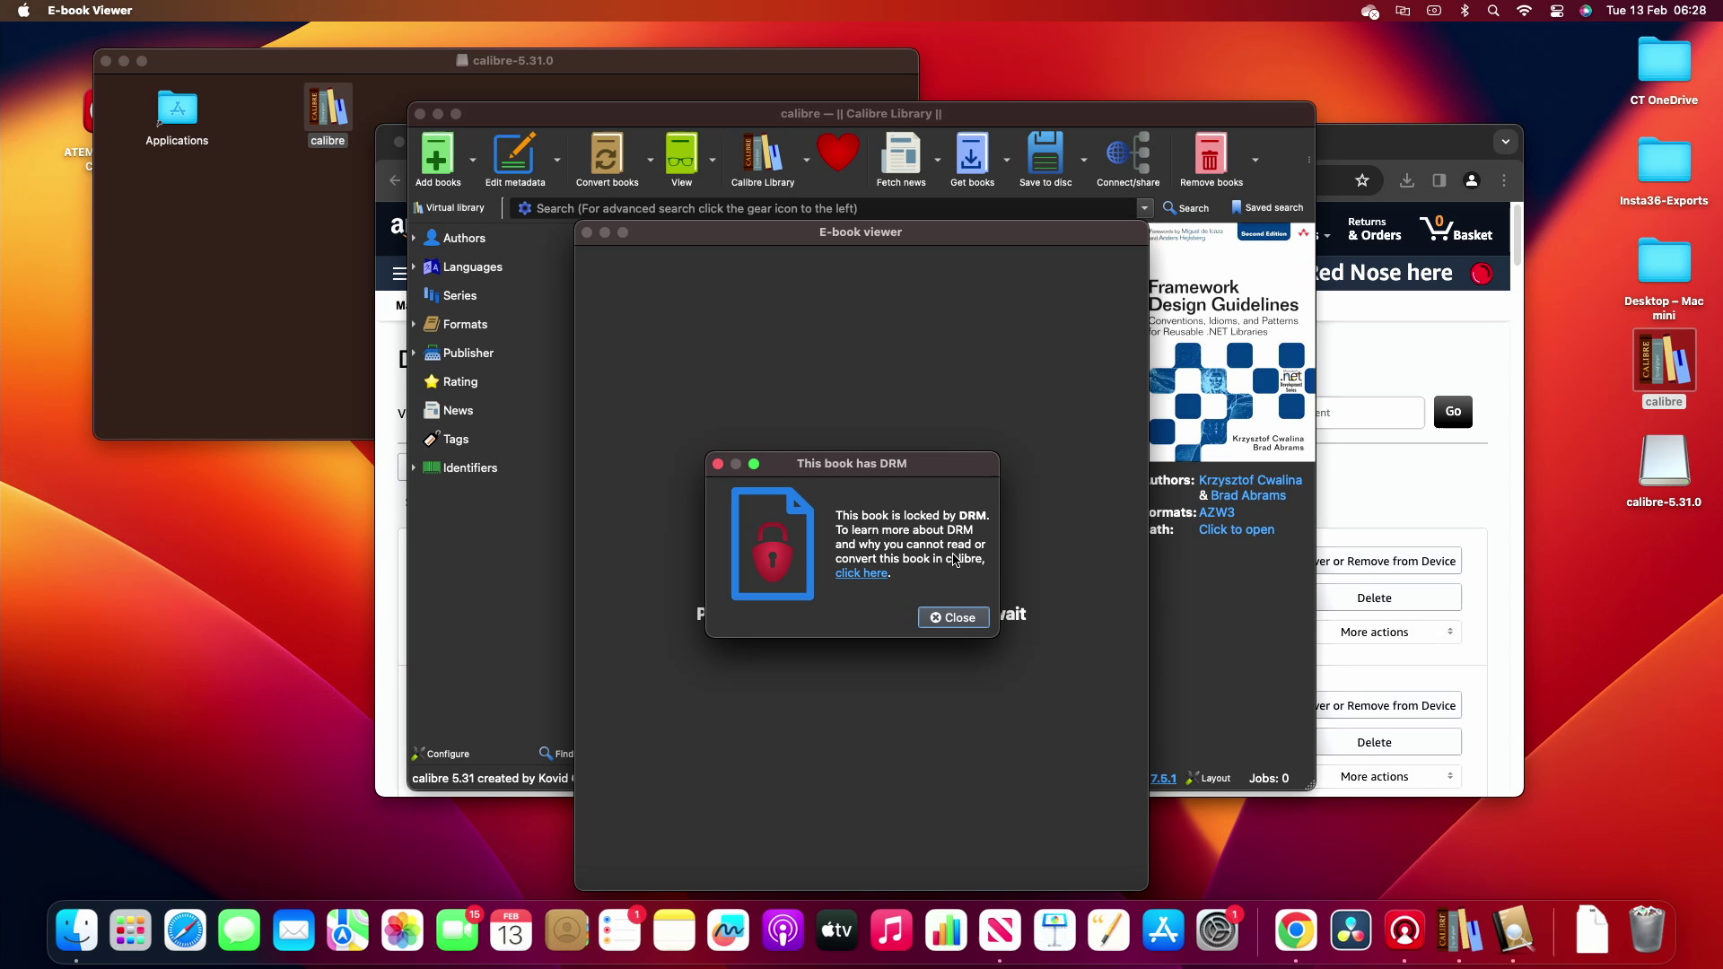
Close the 'This book has DRM' warning and bring up the Downloads folder
click(960, 619)
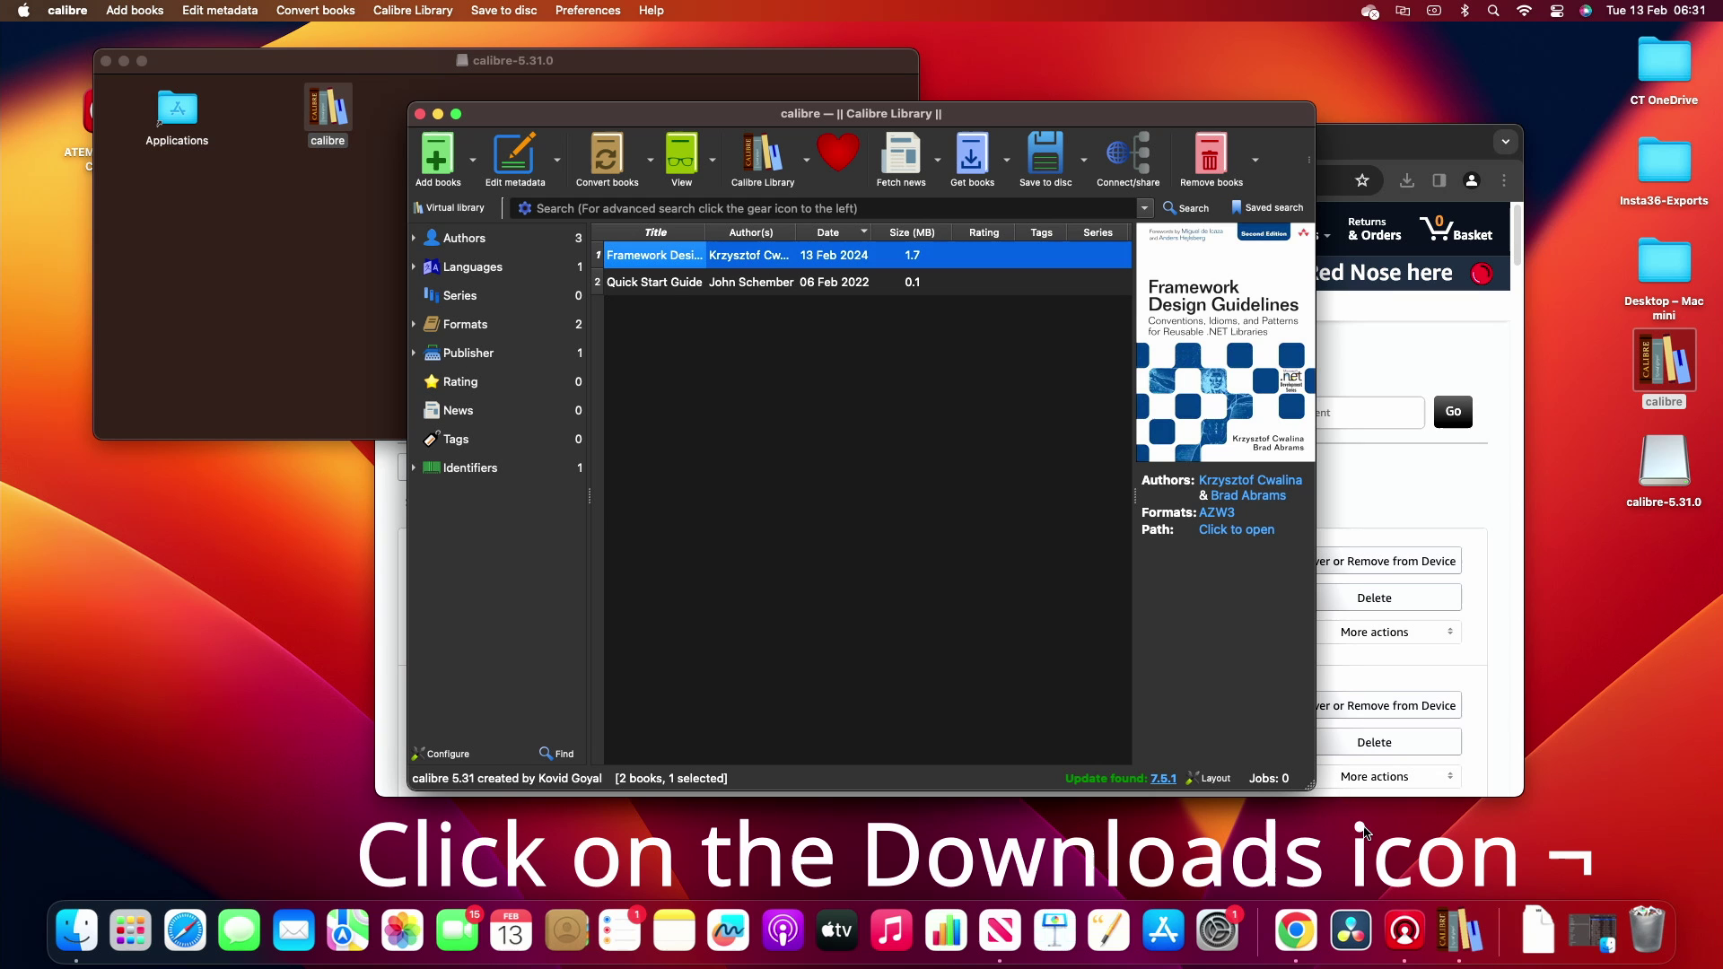
click(1593, 936)
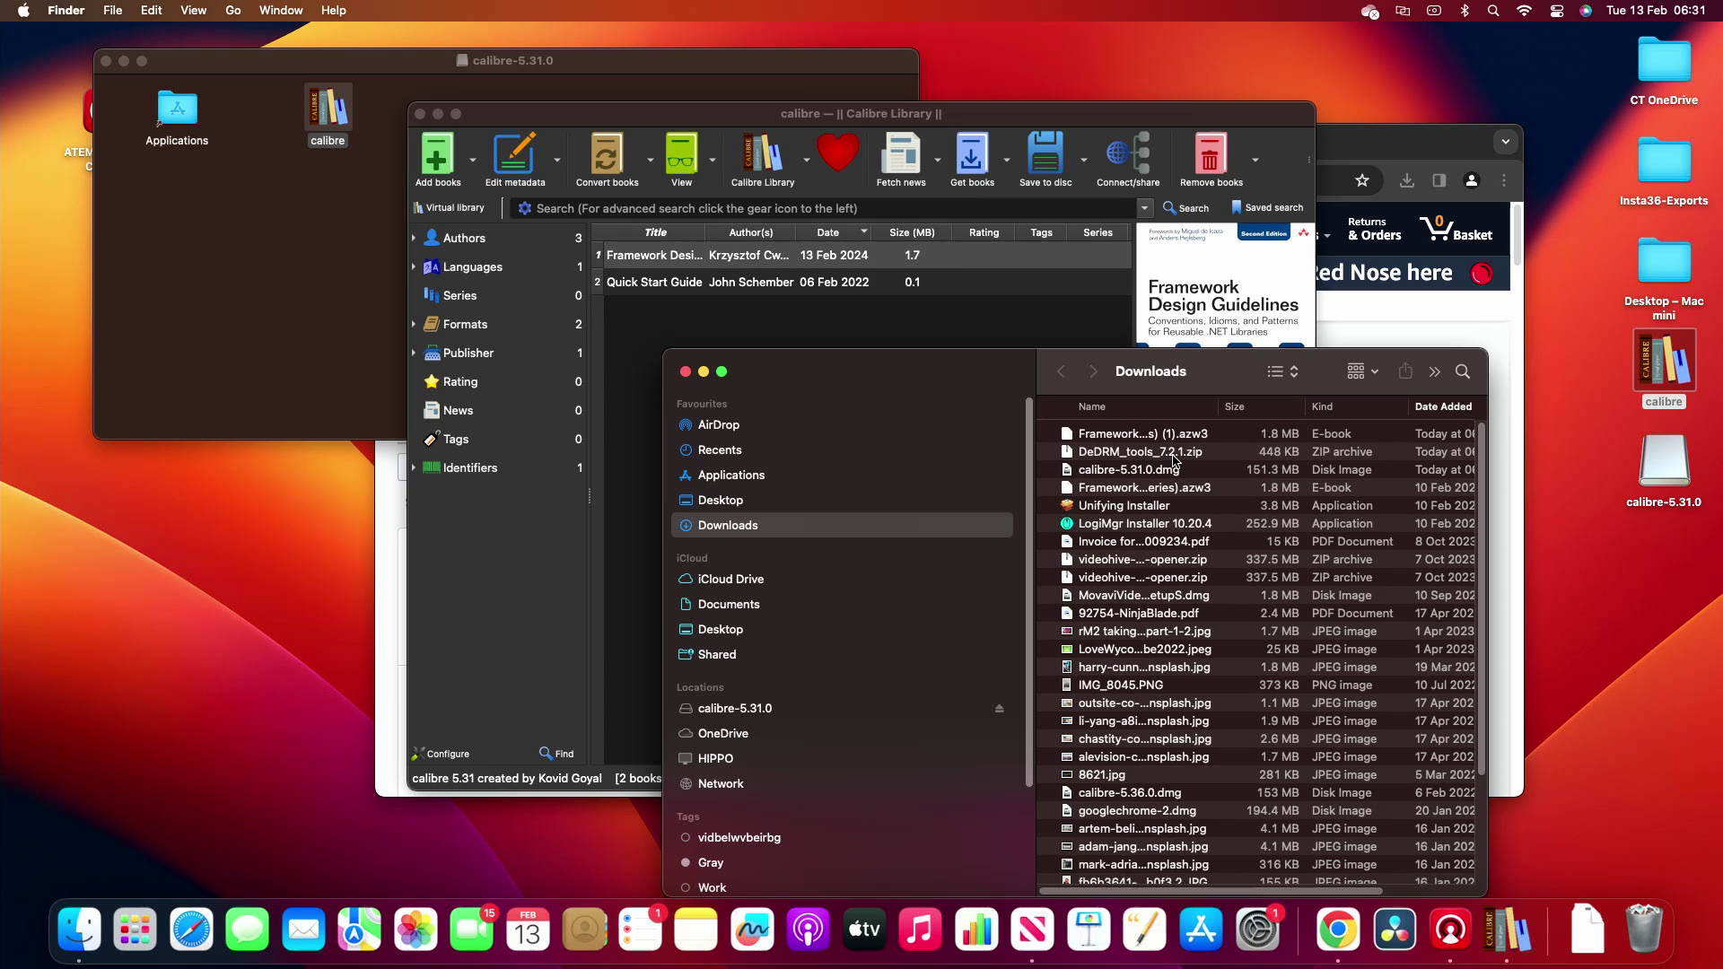
Extract DeDRM_tools_7.2.1.zip and list its files, including DeDRM_plugin.zip
double_click(1173, 455)
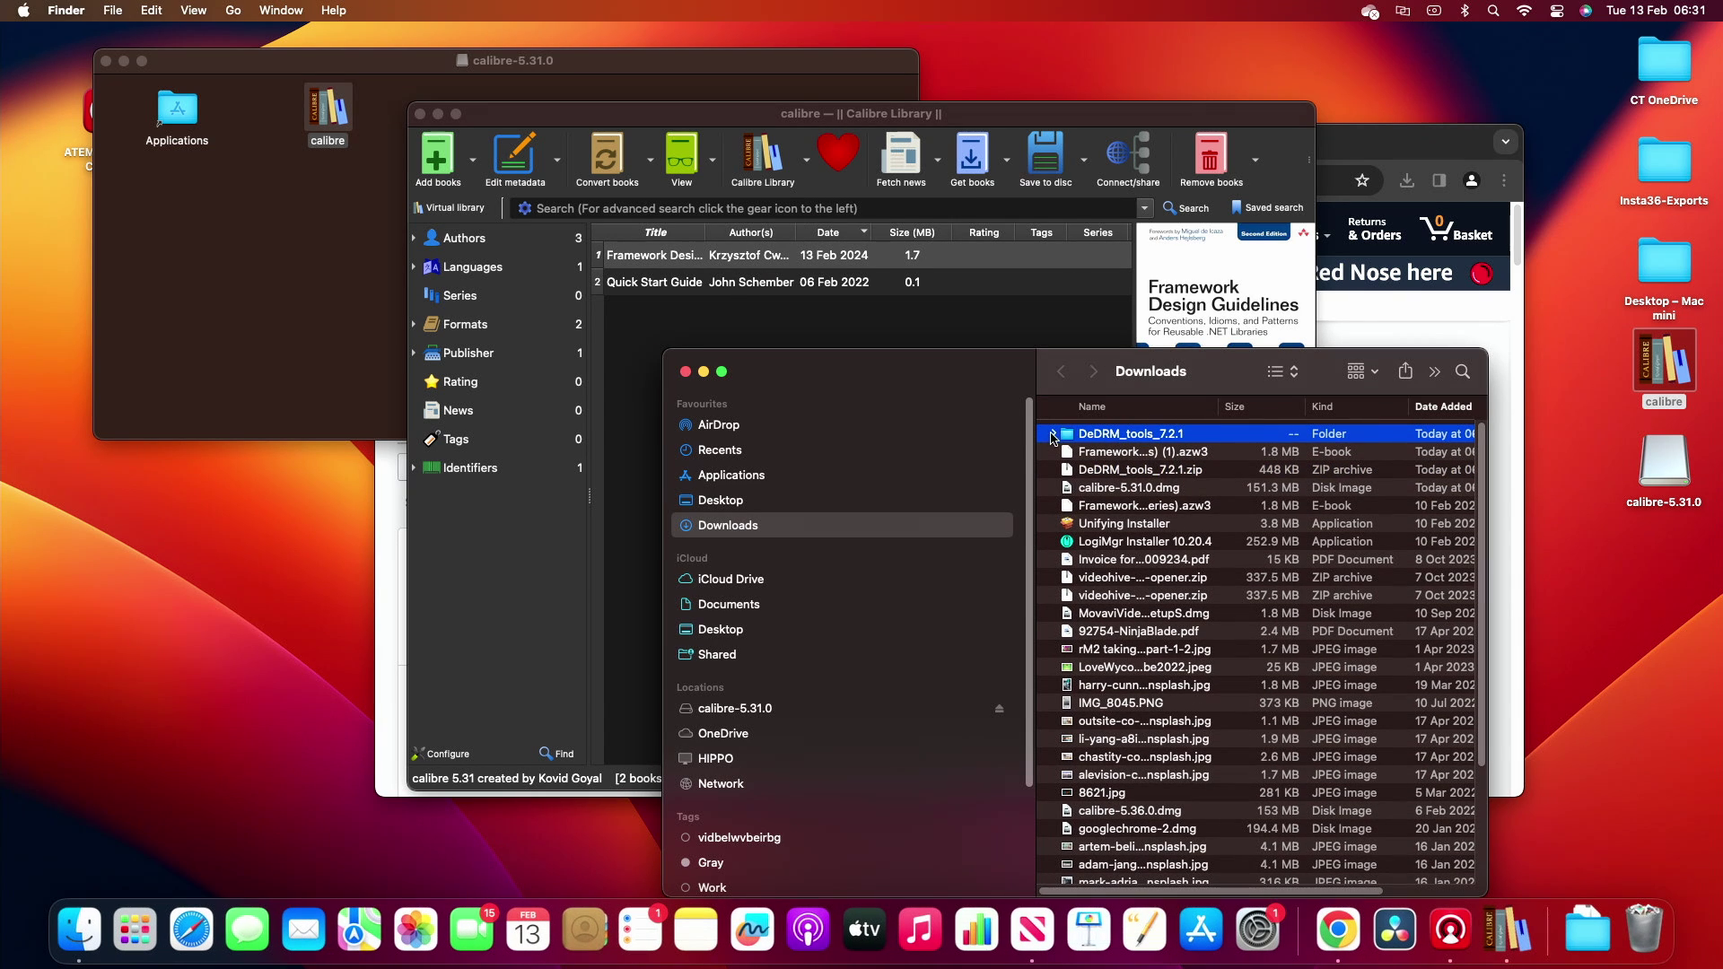
click(1053, 436)
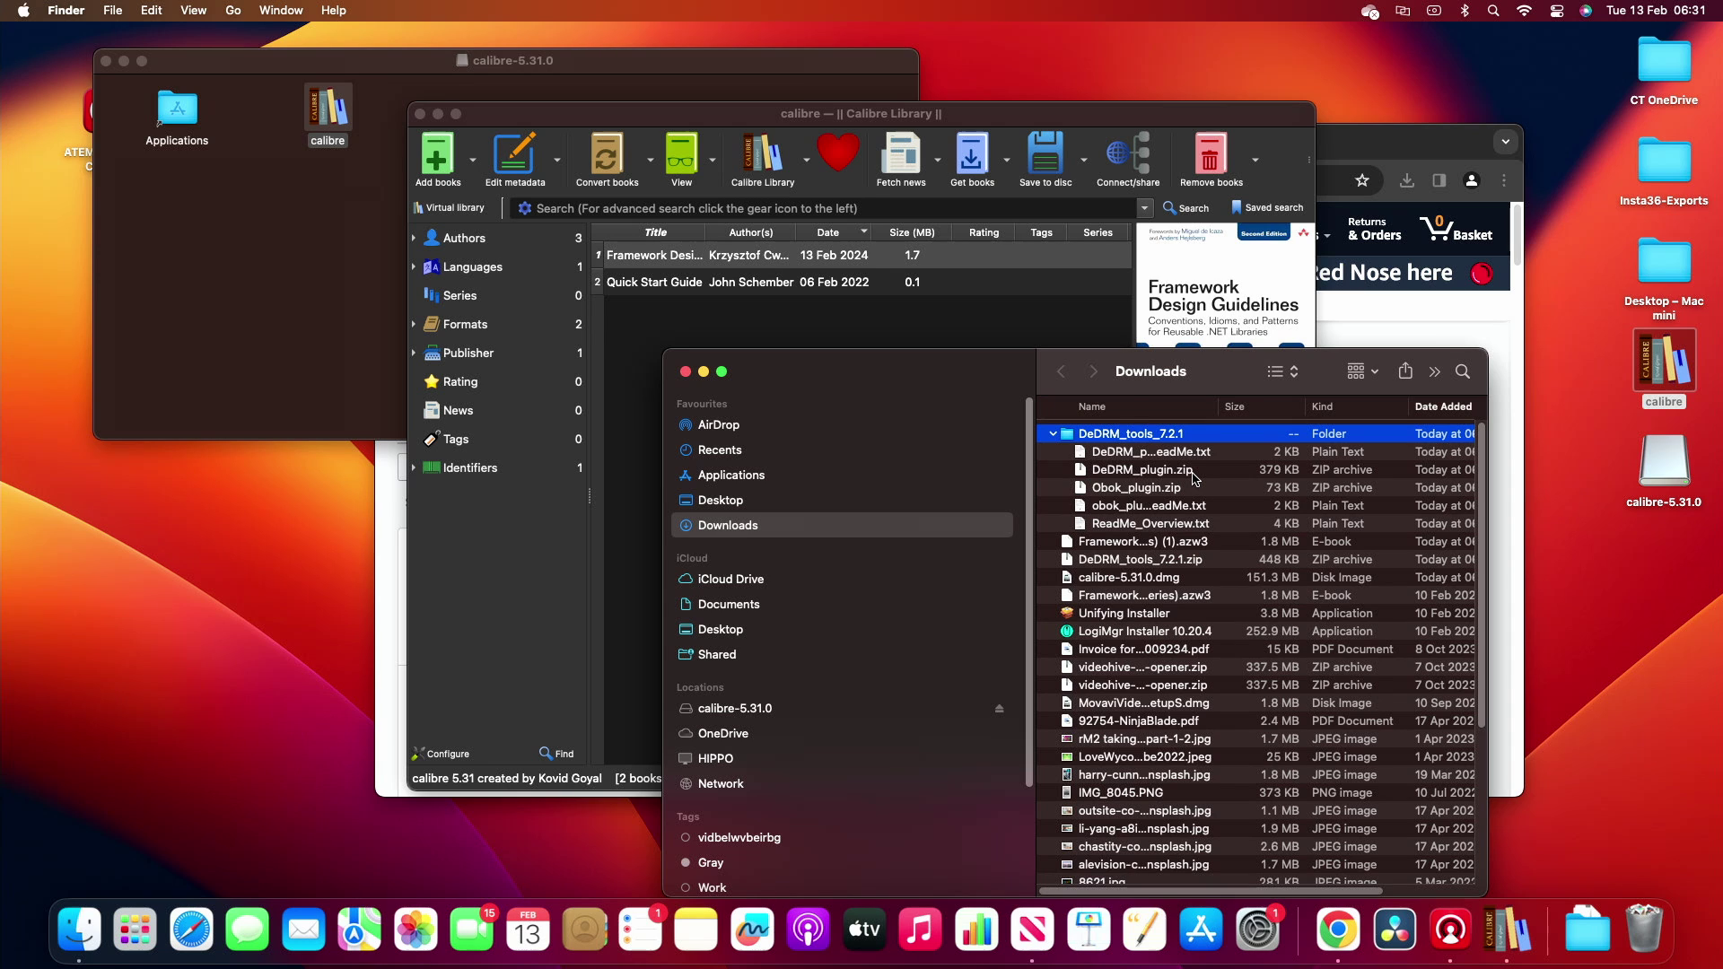
click(1048, 325)
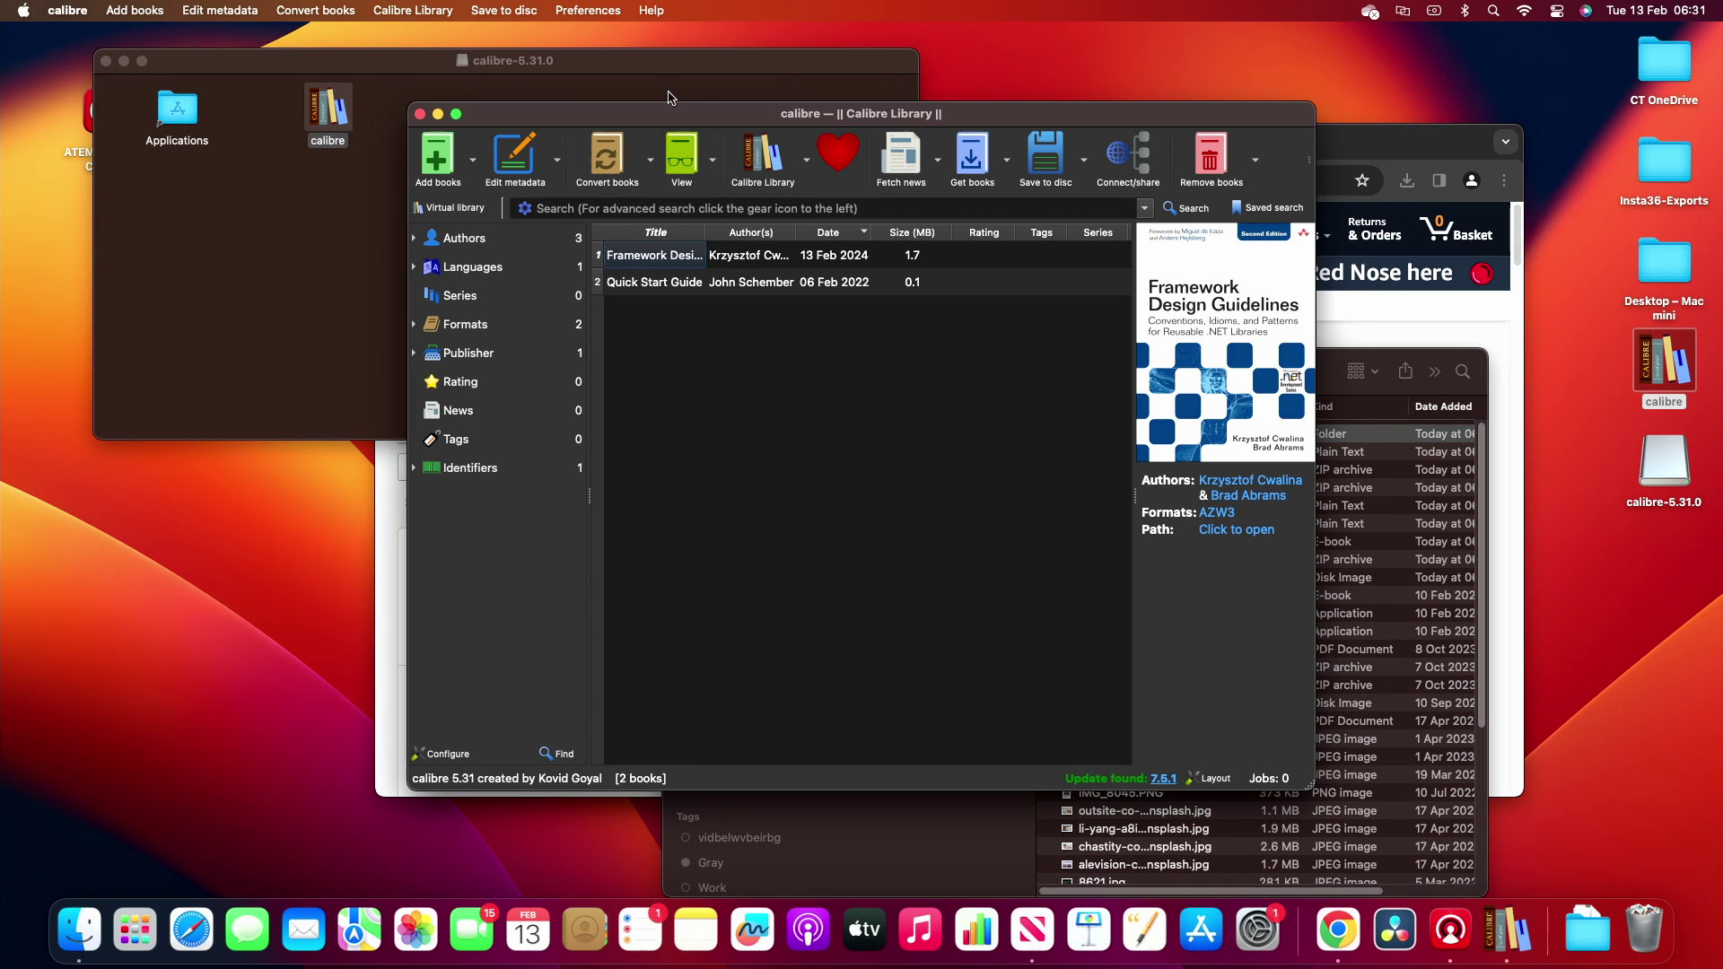
Install DeDRM_plugin.zip from the DeDRM_tools_7.2.1 folder as a calibre plug-in, accepting the security warning
click(604, 12)
click(608, 57)
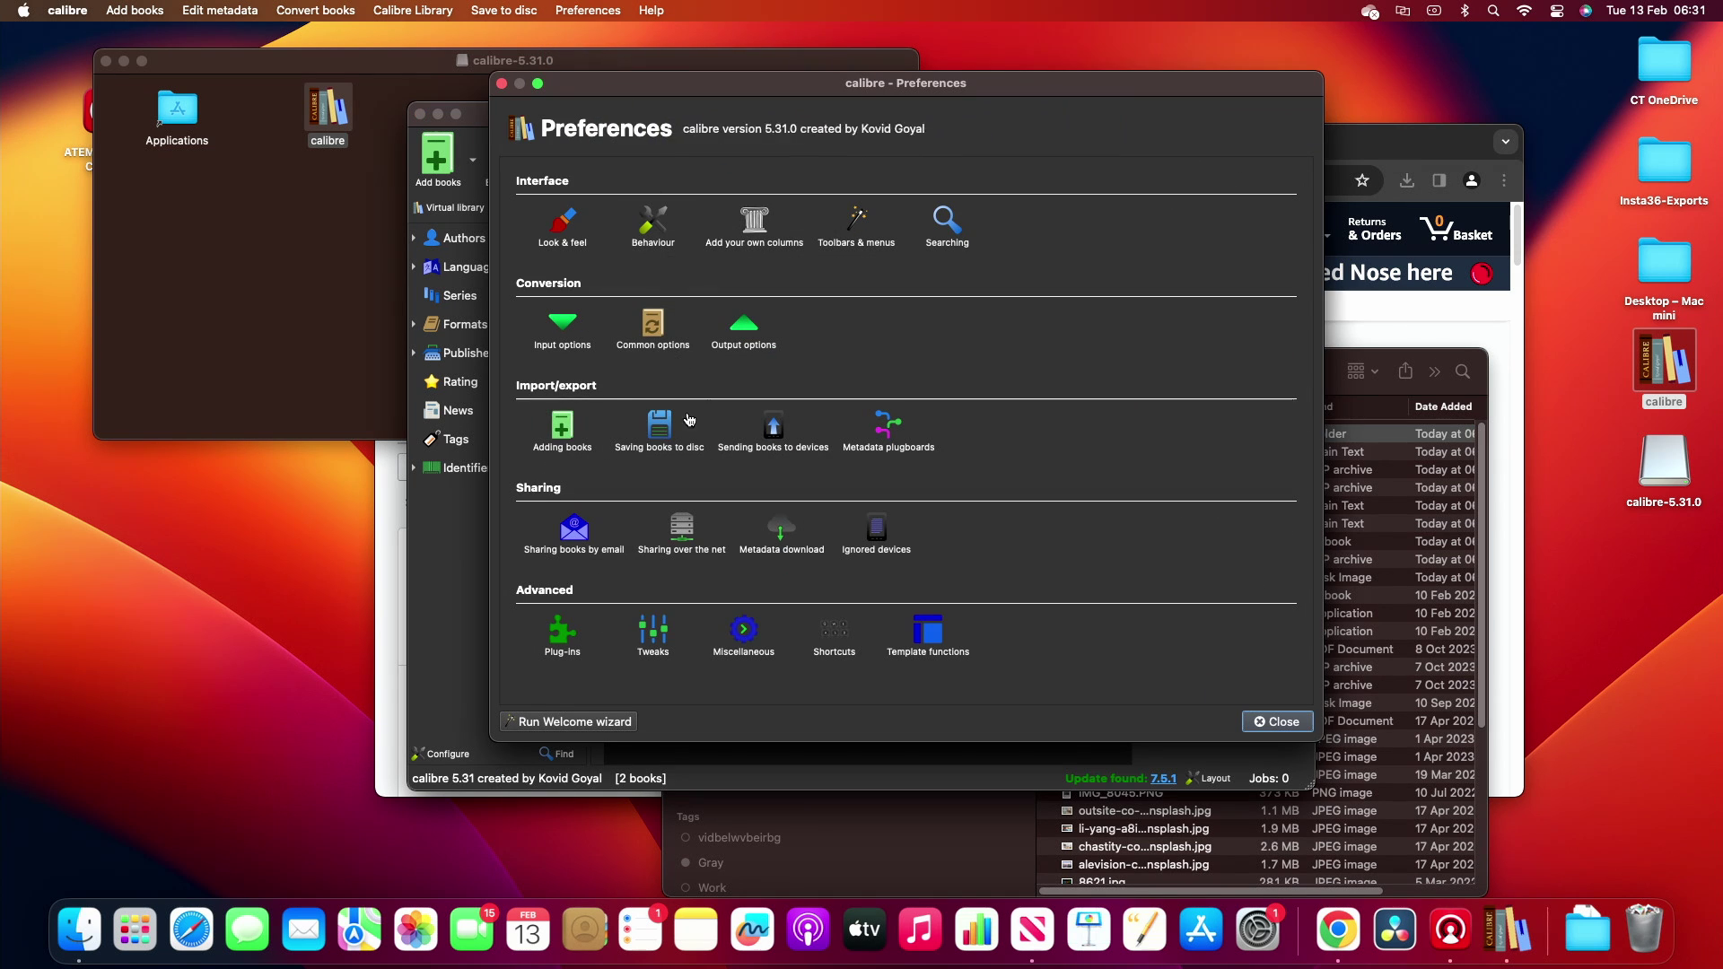
click(584, 625)
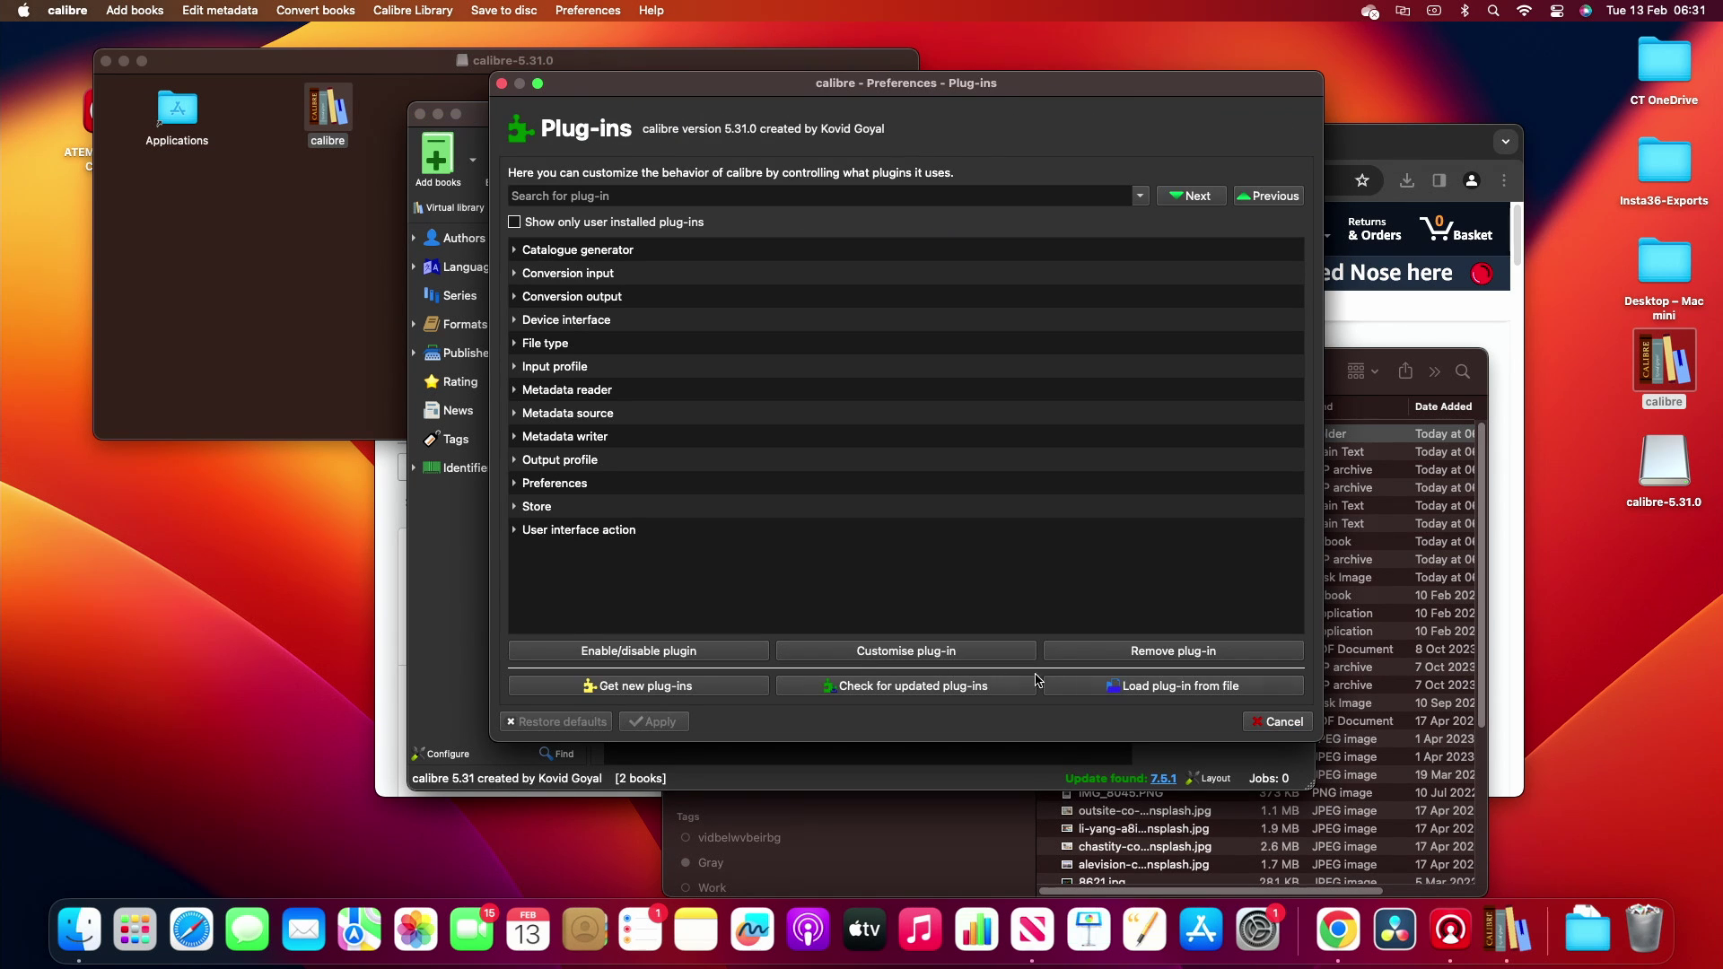
click(1133, 696)
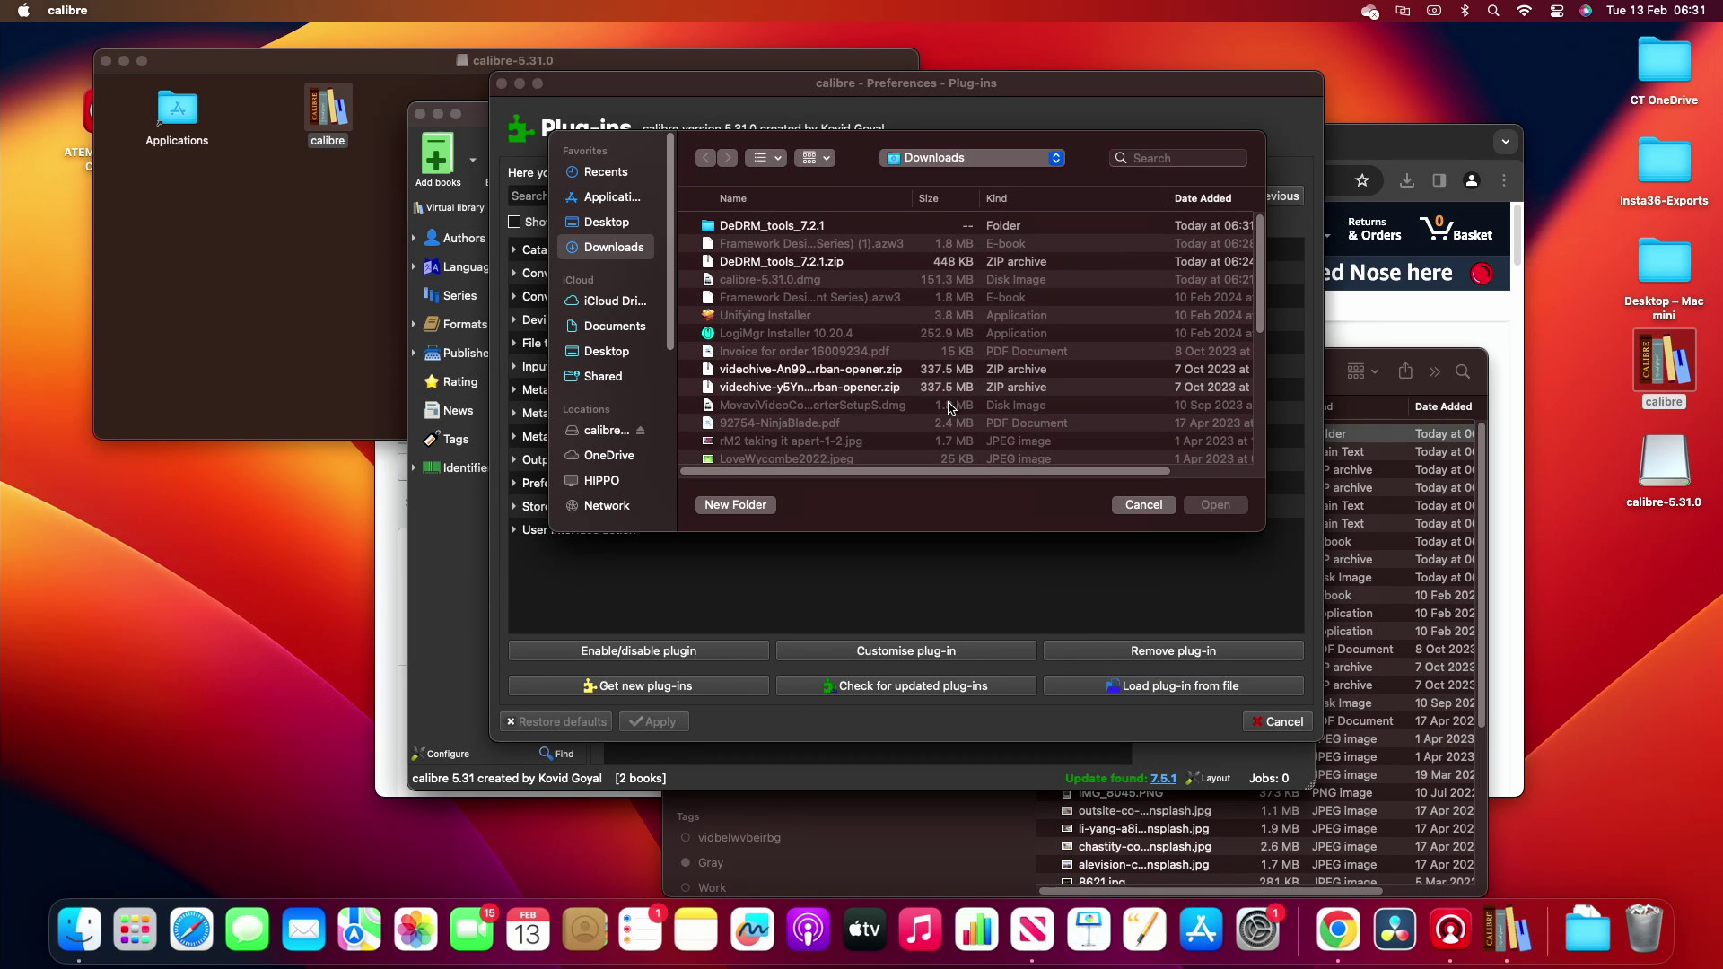
double_click(788, 227)
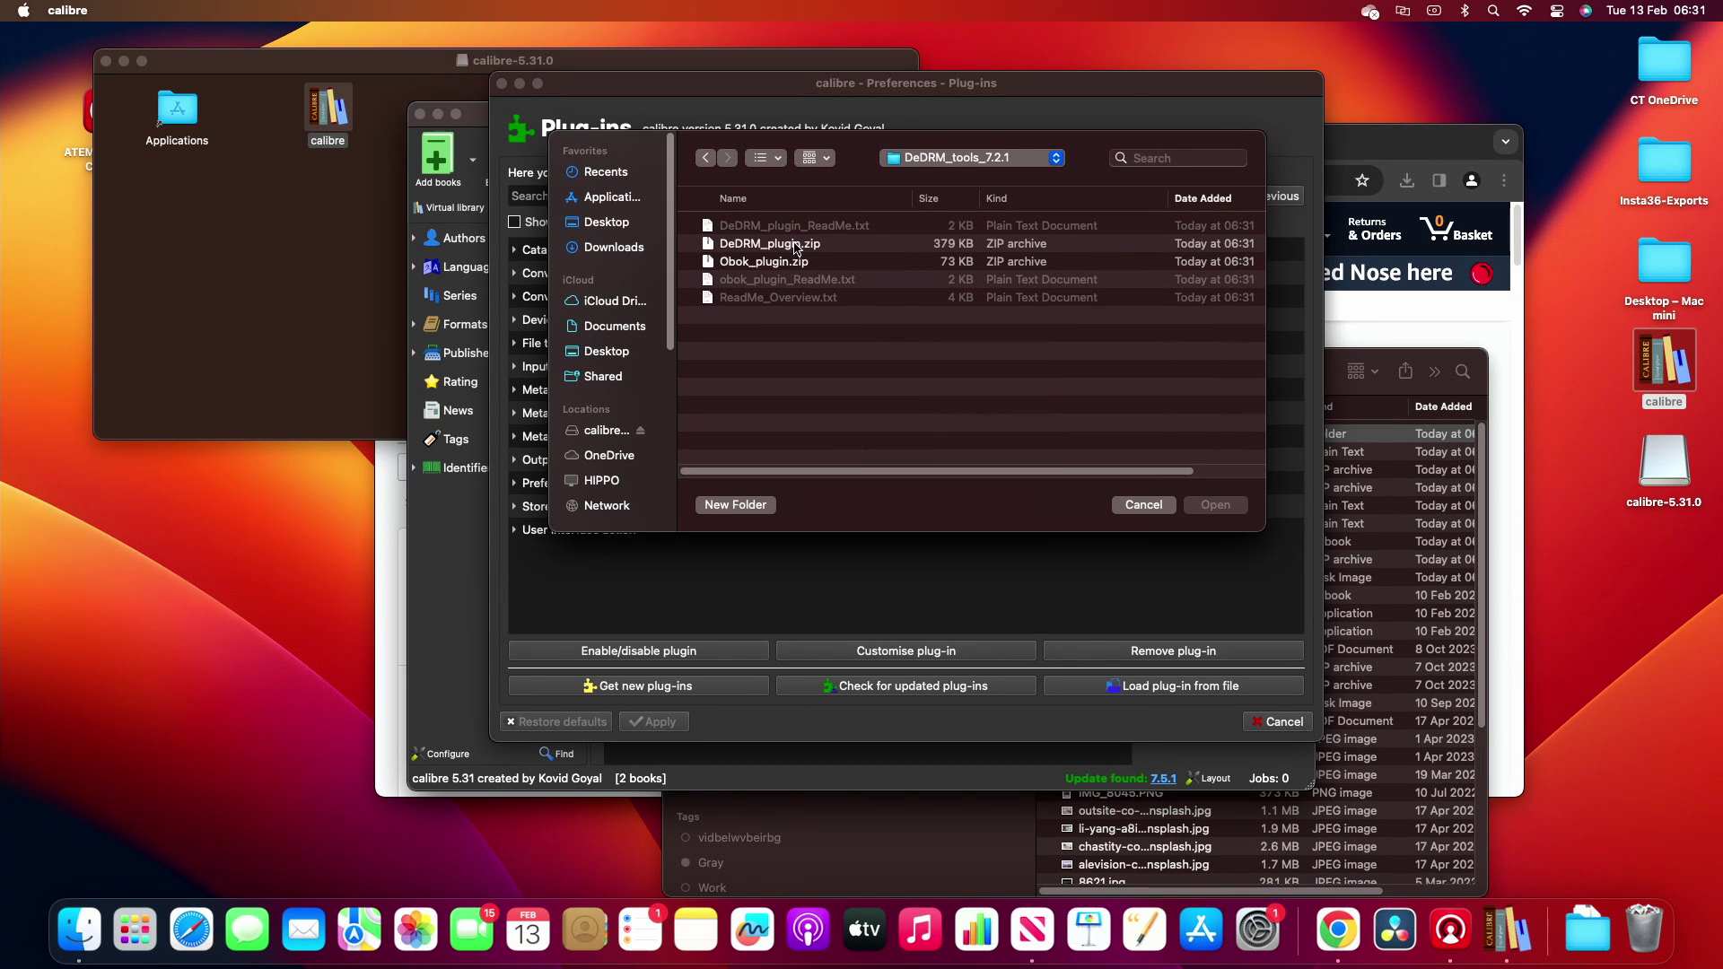
click(774, 244)
double_click(774, 244)
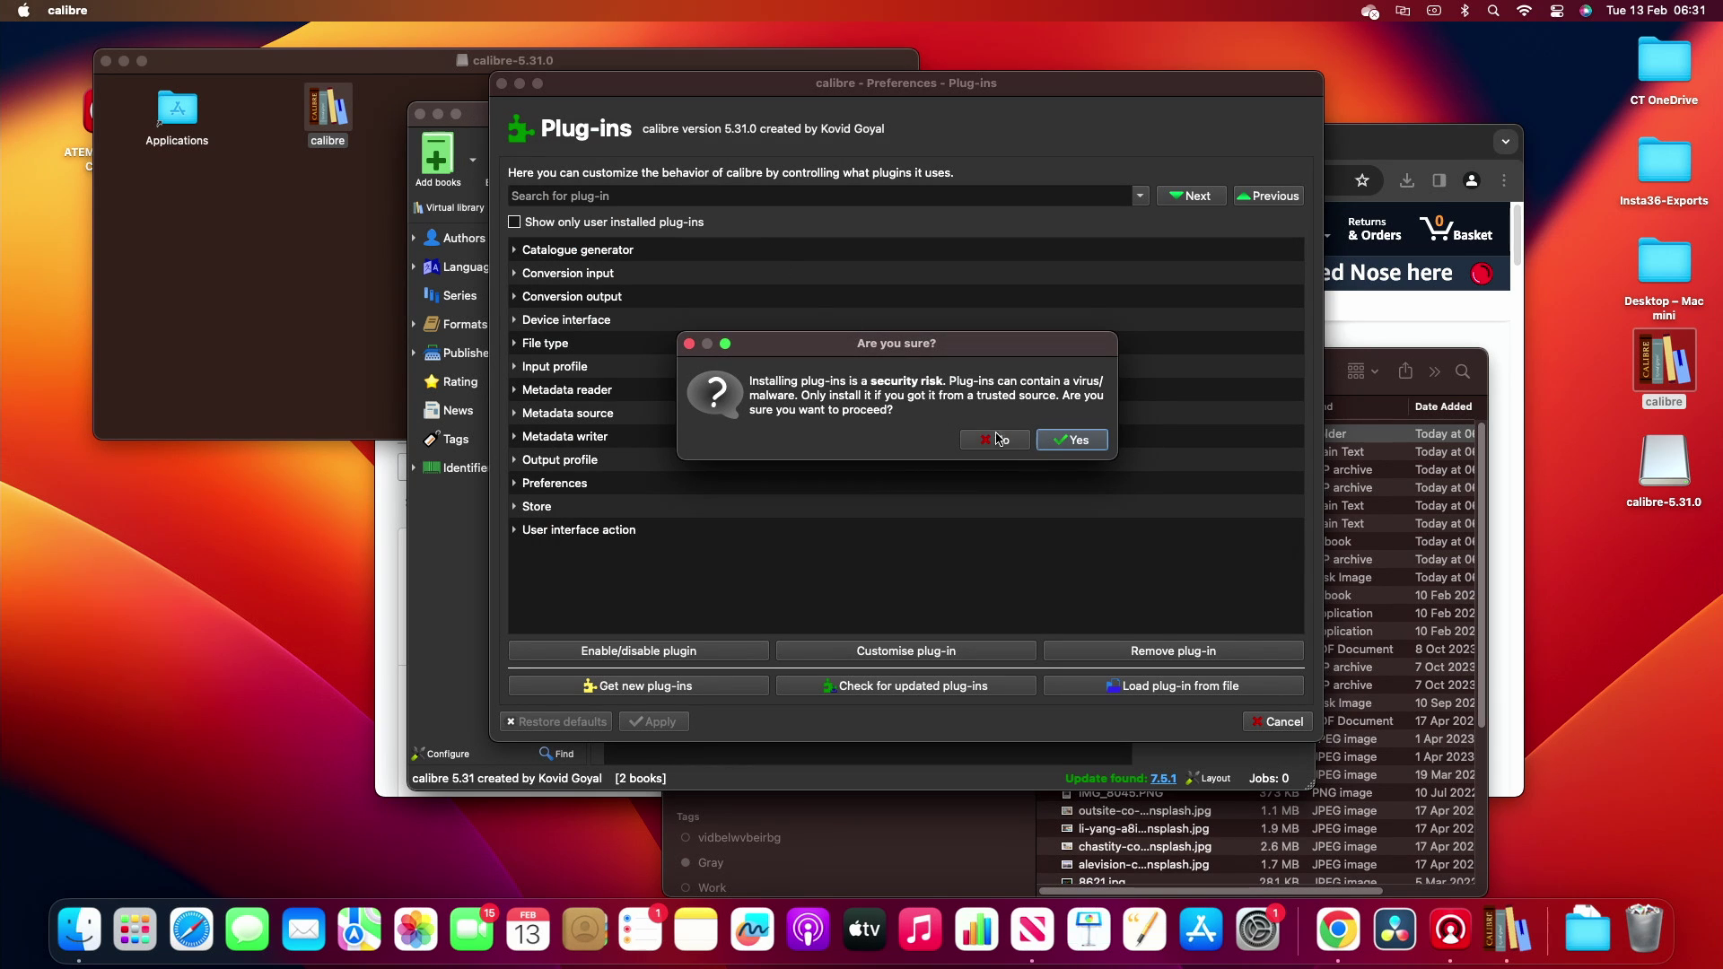
click(1077, 452)
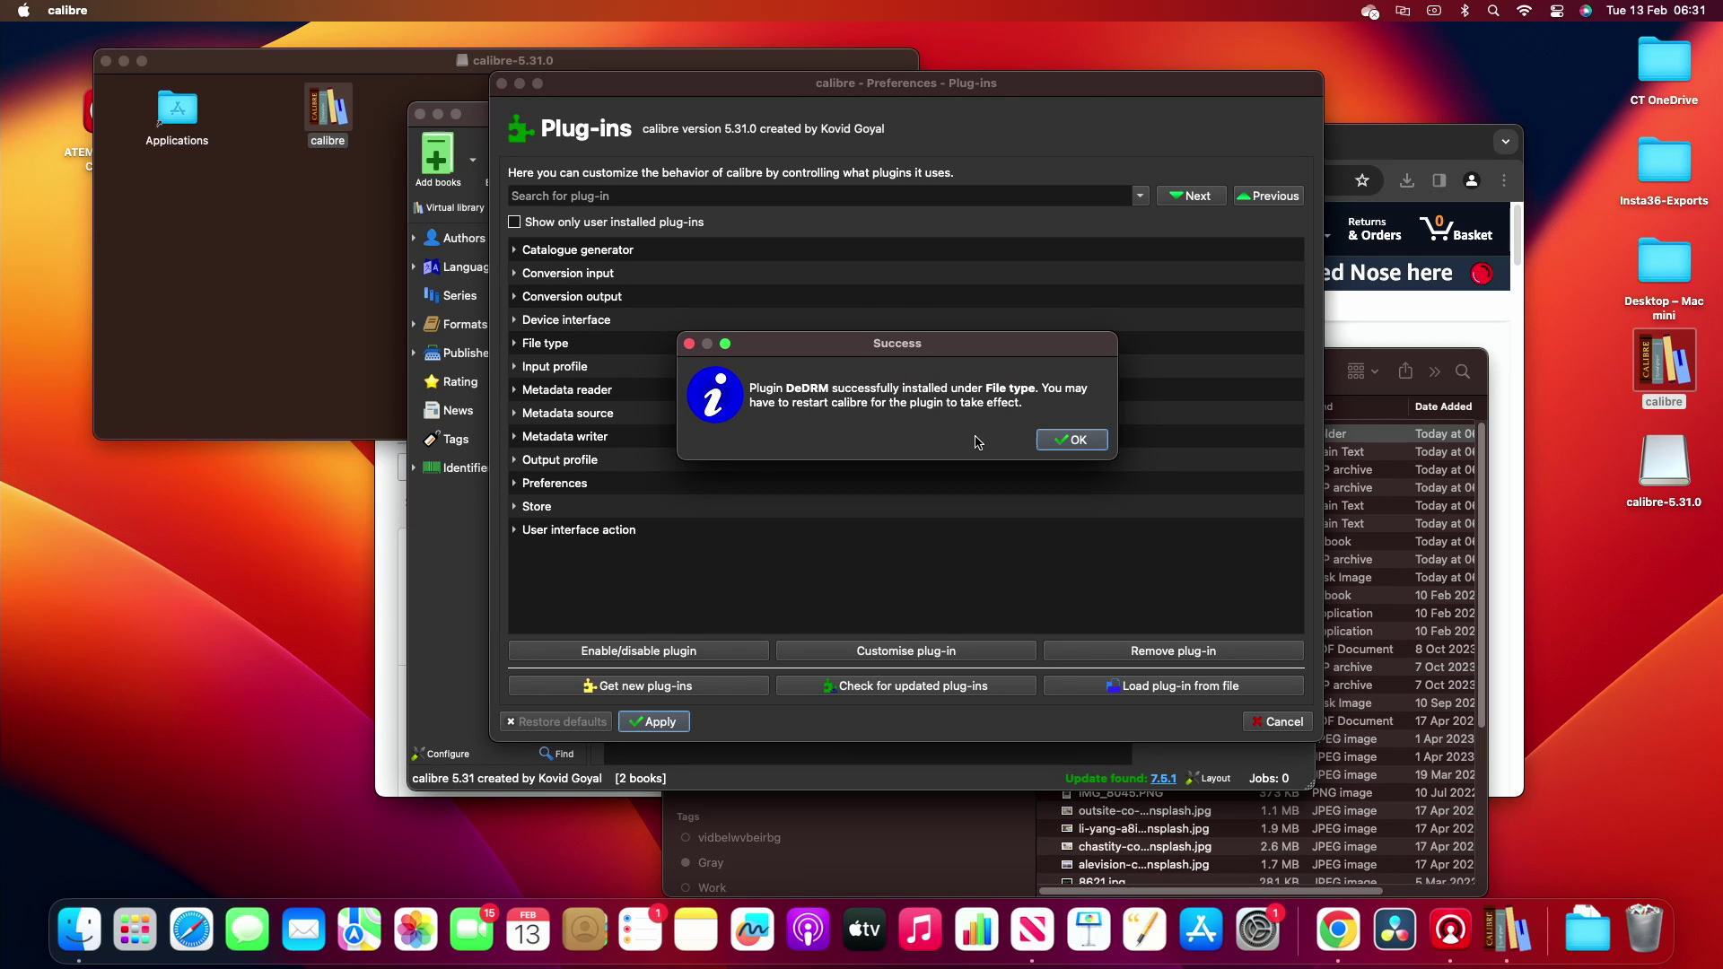
Open the DeDRM plugin's customisation window and its empty eInk Kindle serial numbers list
click(1060, 441)
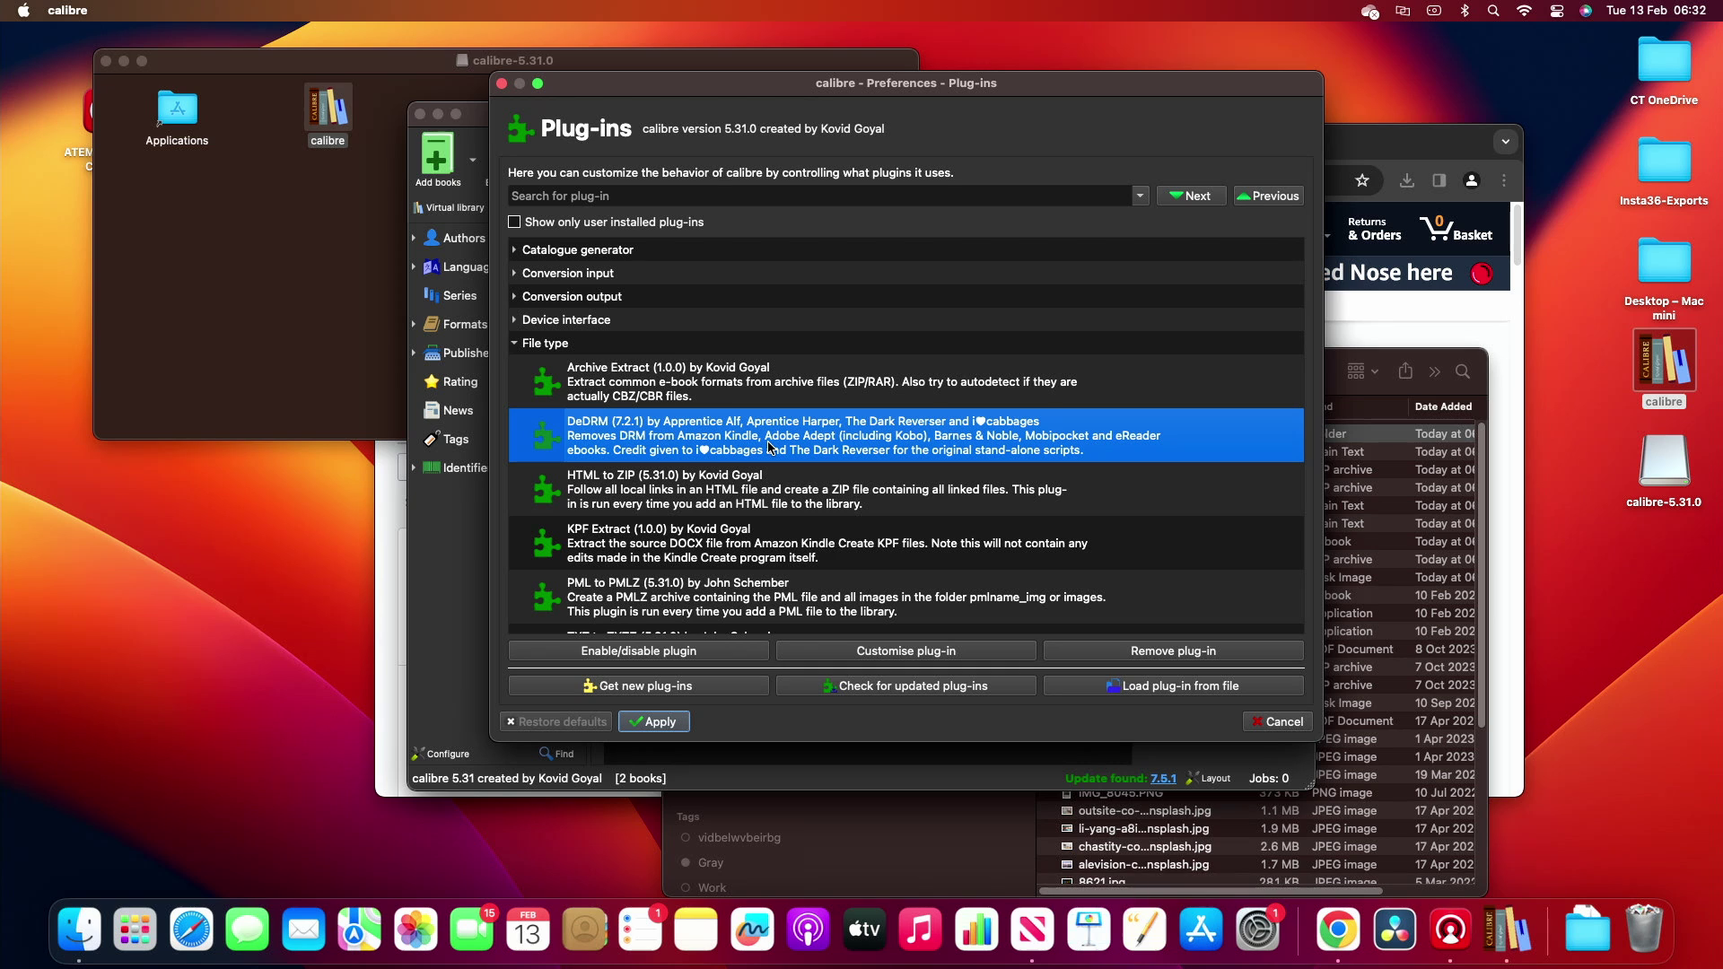
double_click(769, 447)
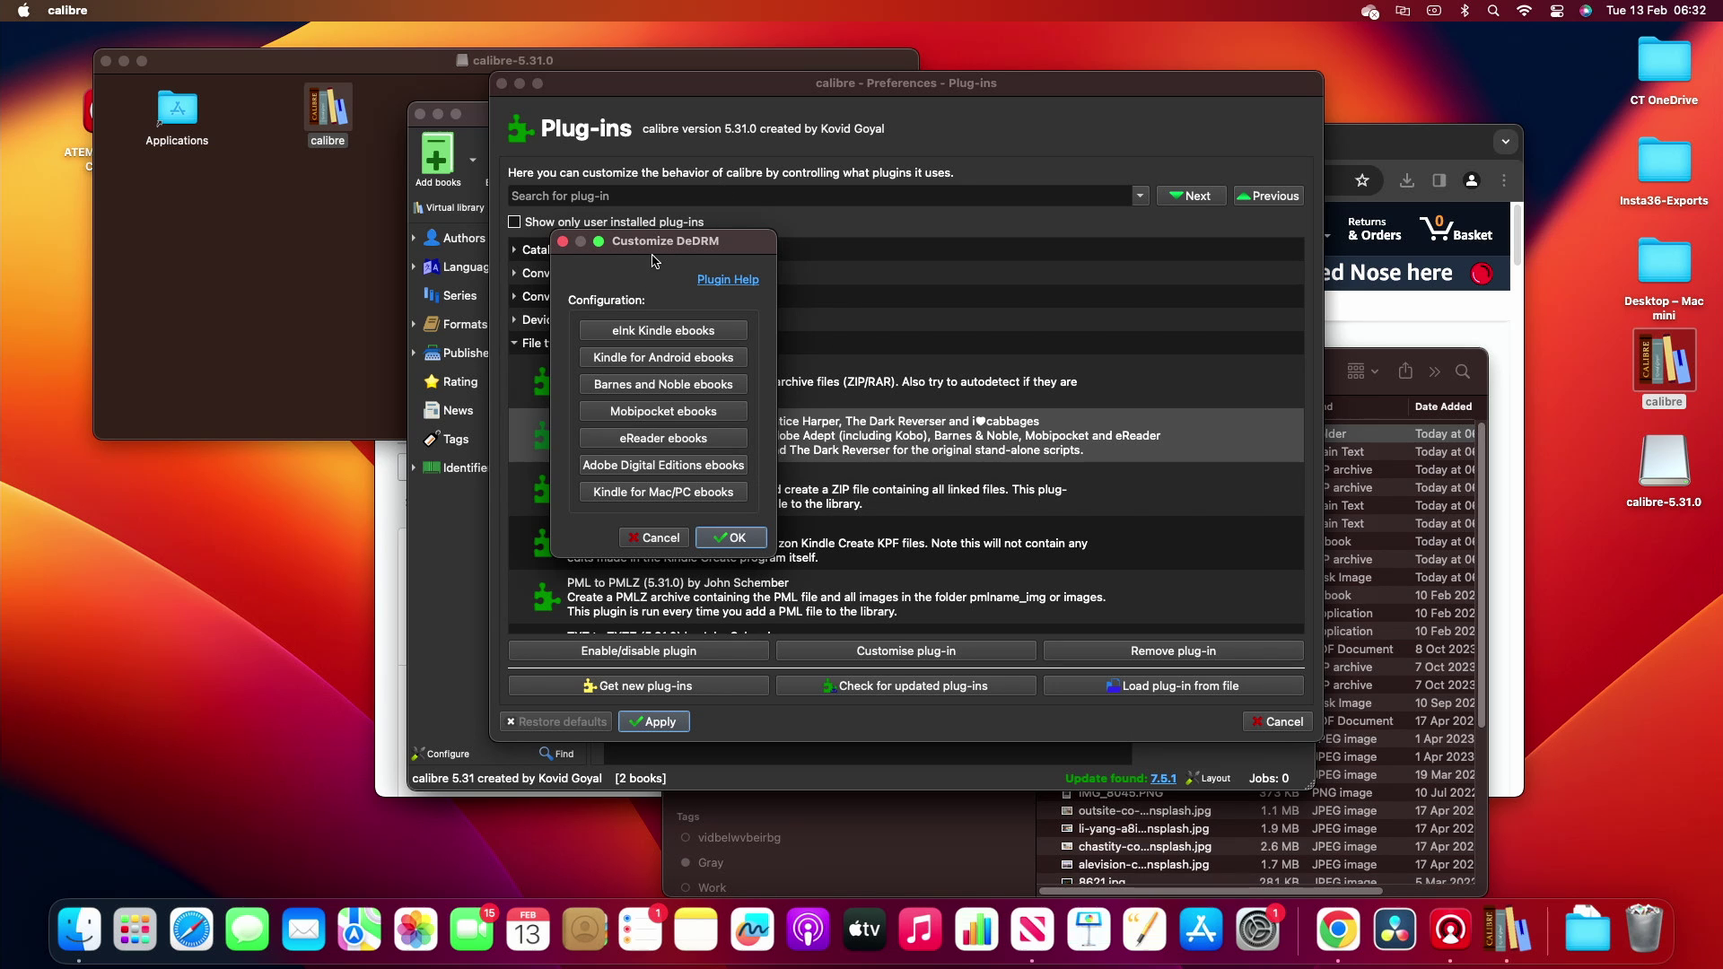
drag(658, 252, 824, 262)
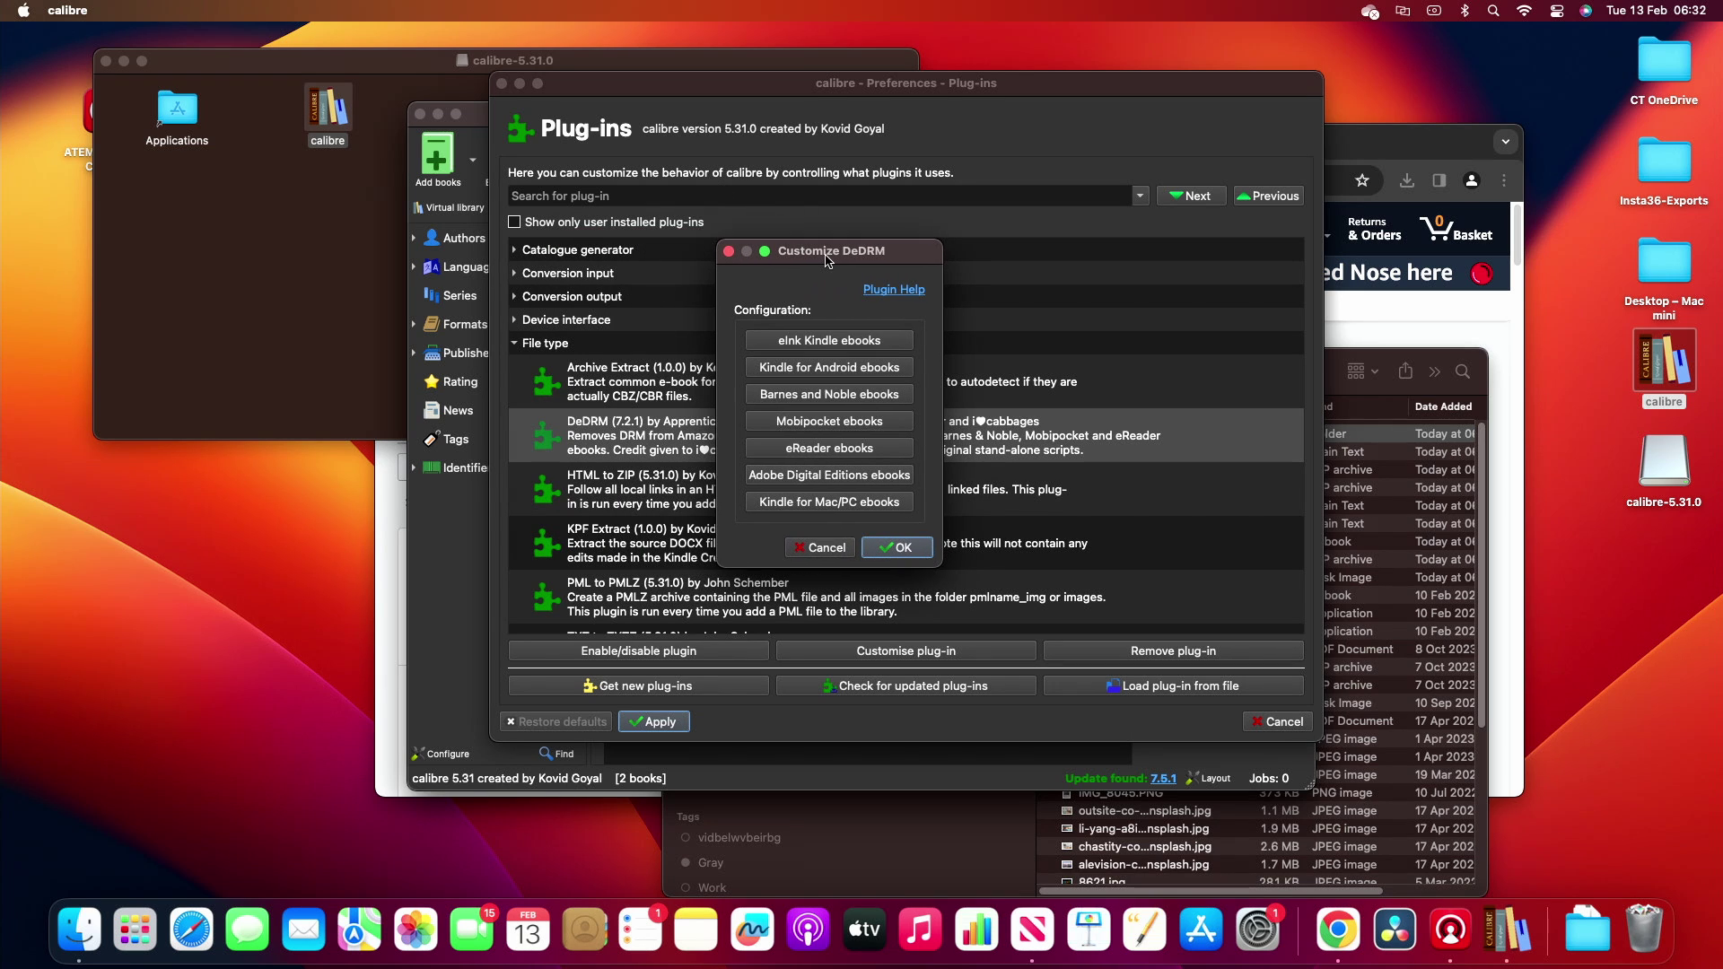
click(839, 347)
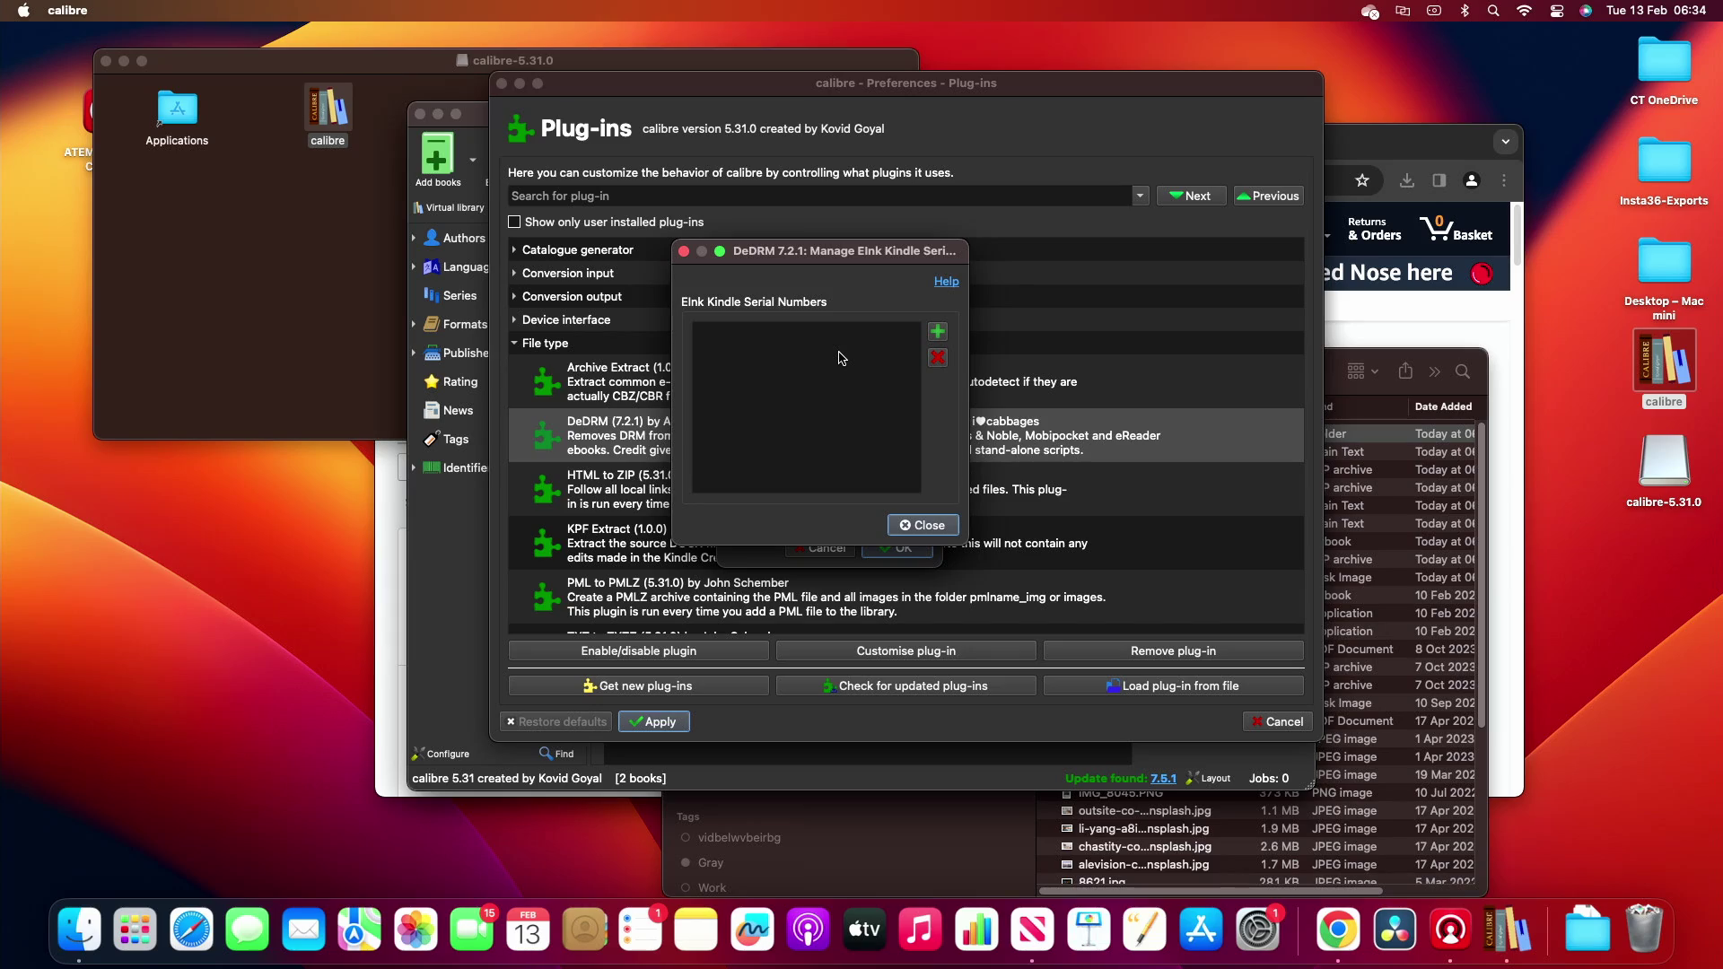
Add the eInk Kindle serial number, close DeDRM's settings with OK, and apply the plug-in preferences
click(938, 333)
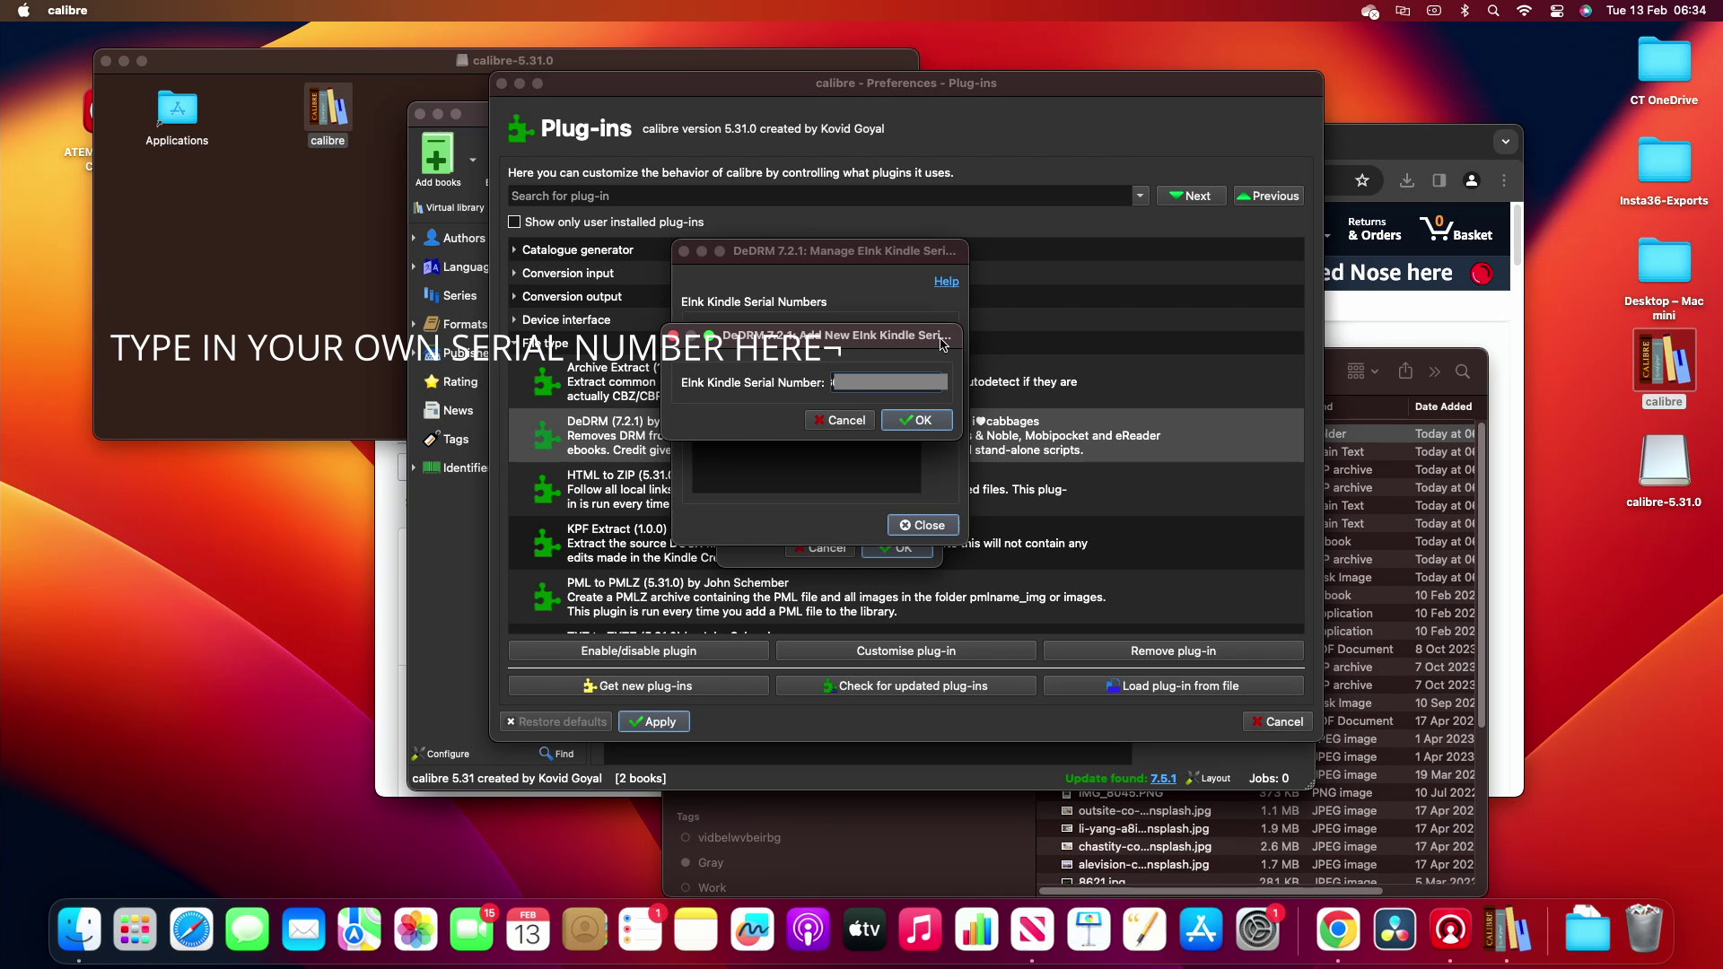
click(926, 424)
click(934, 525)
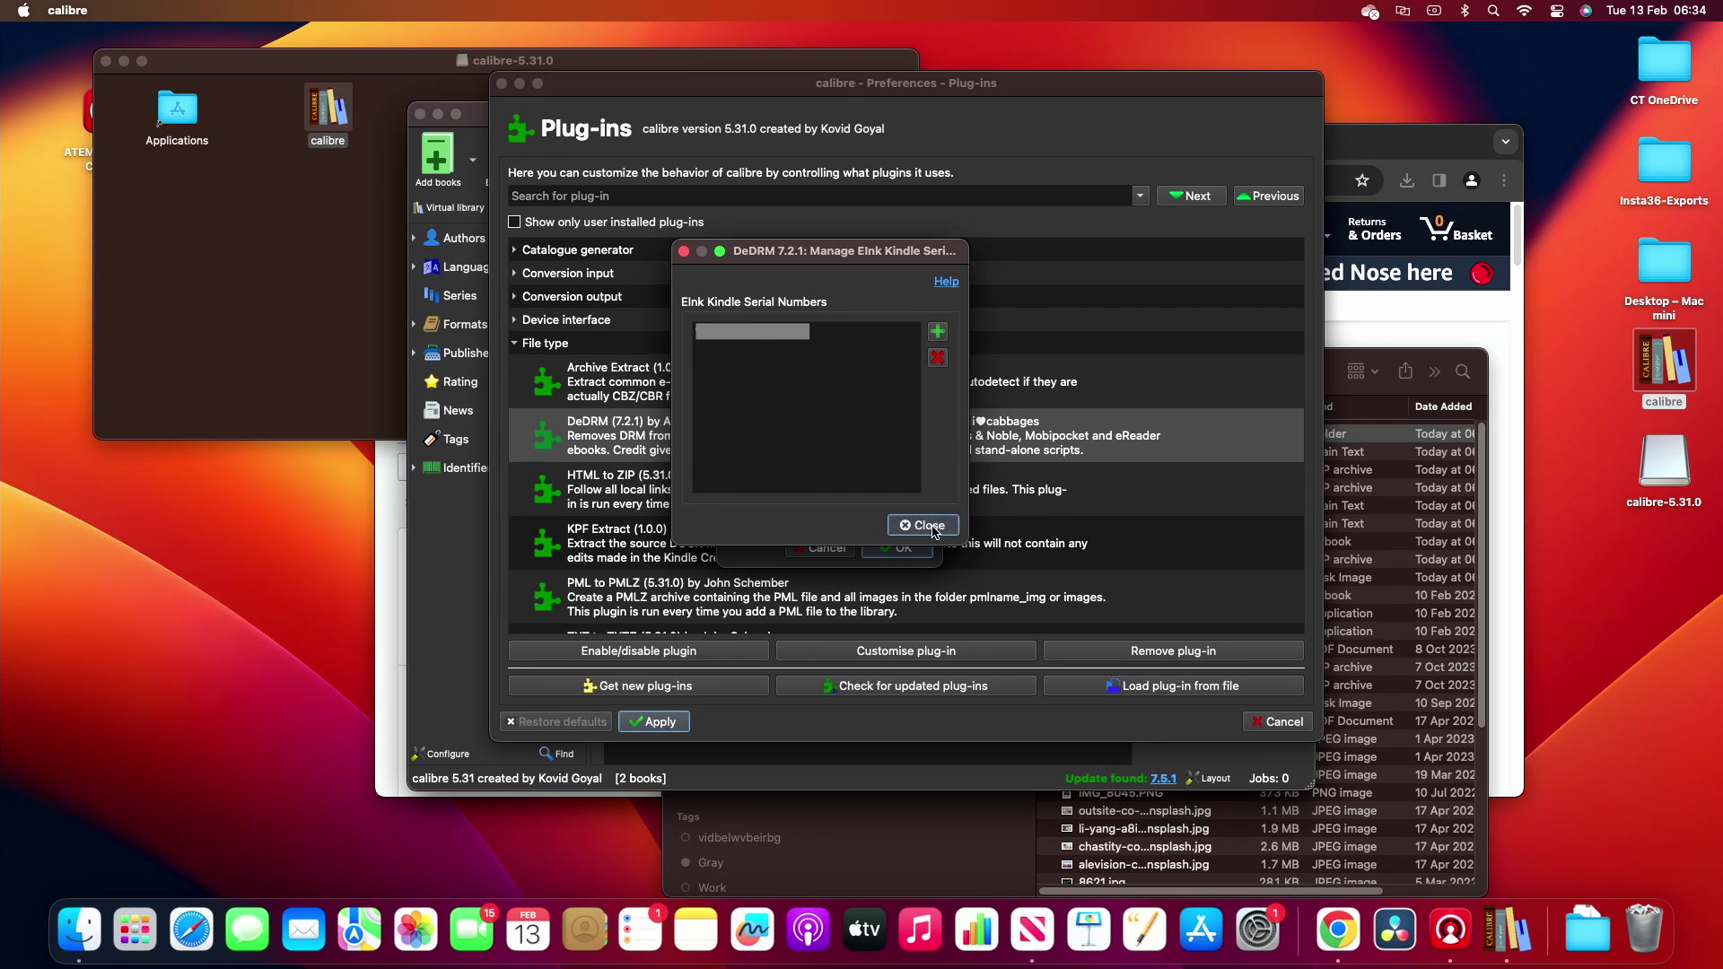
click(924, 544)
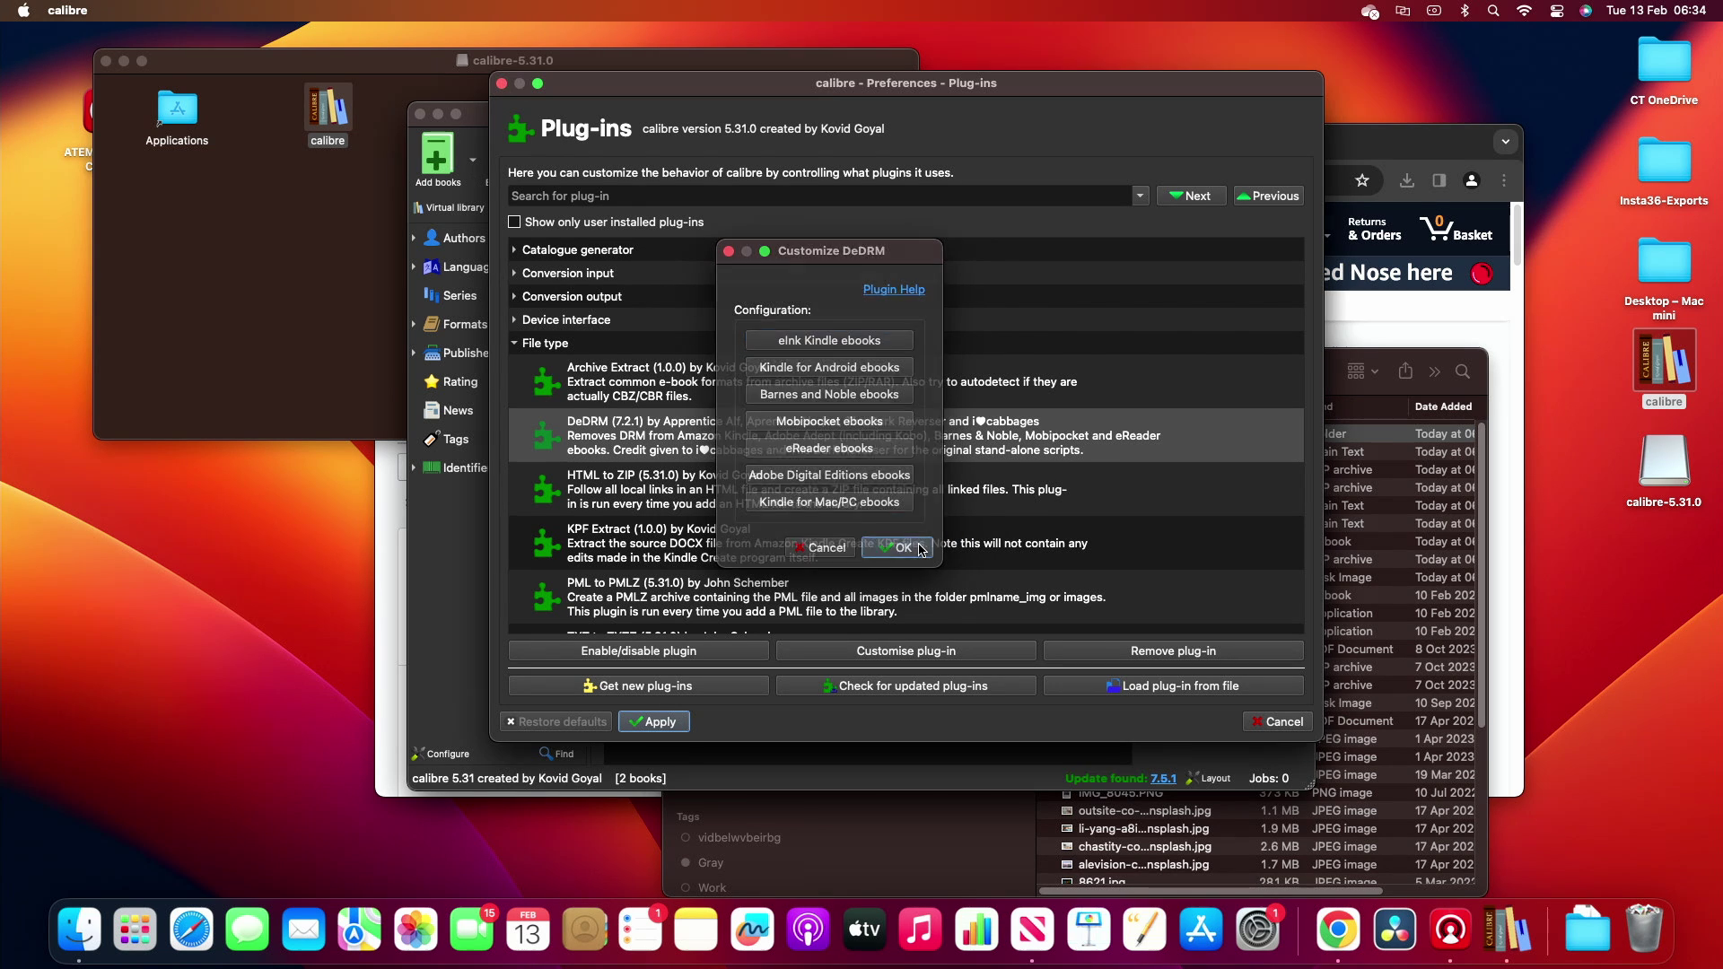
click(655, 721)
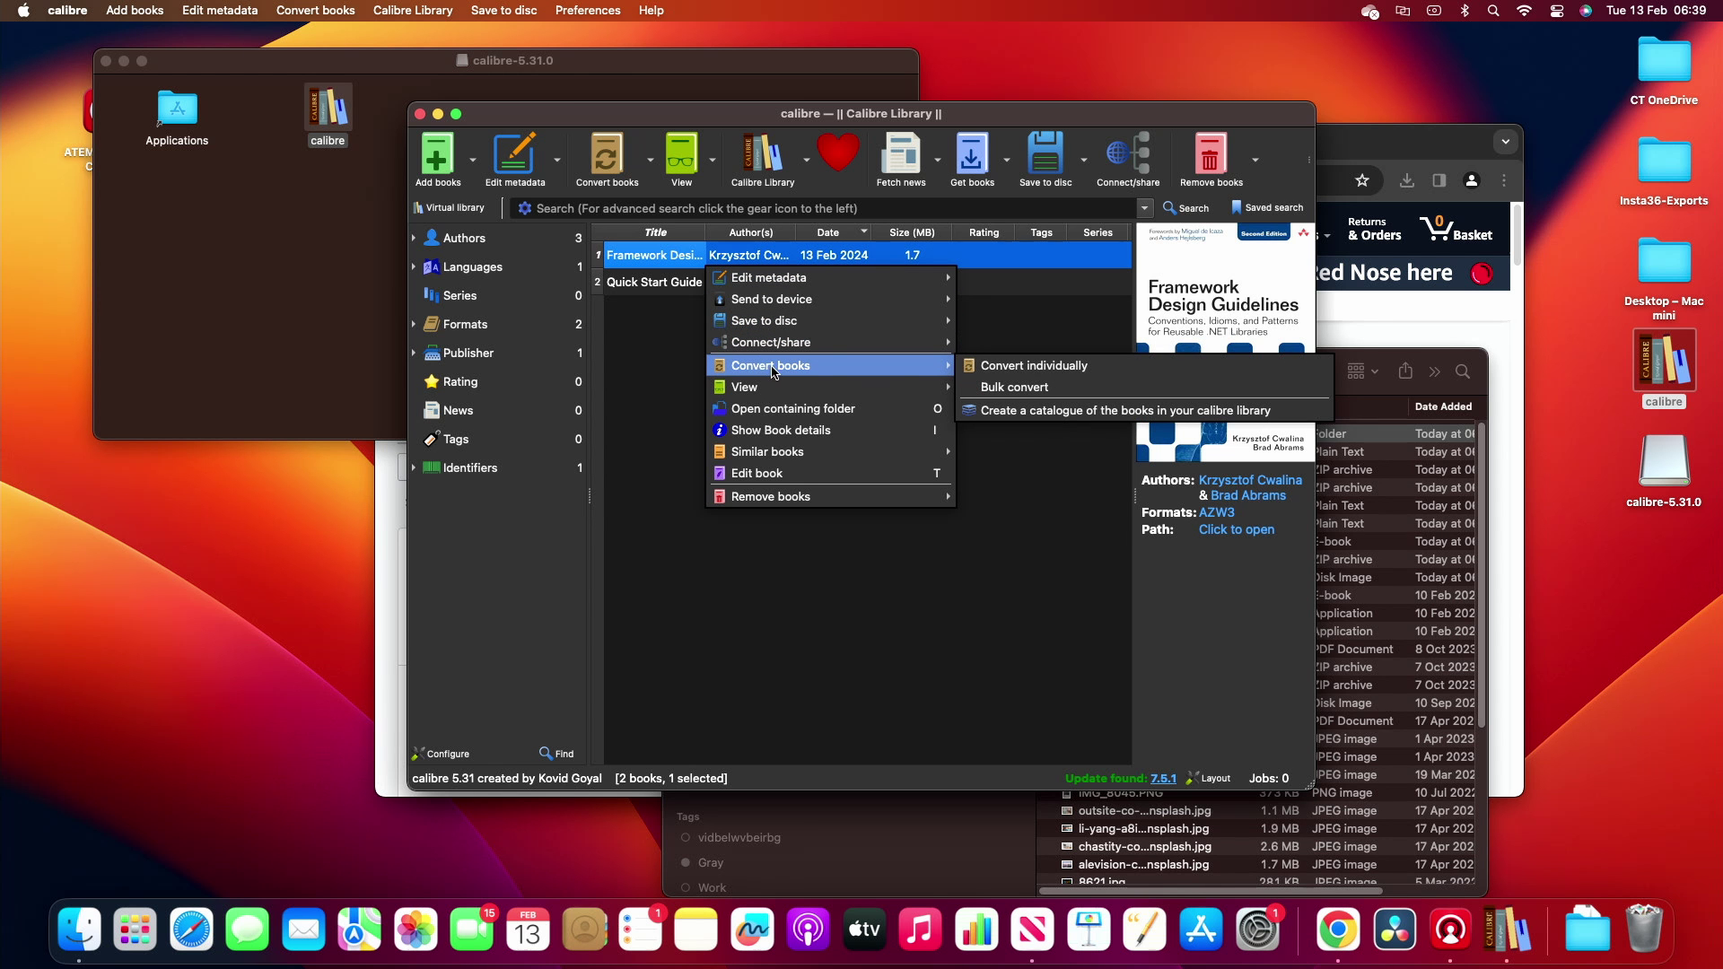
Convert Framework Design Guidelines to EPUB and check the finished job in the Jobs list
click(1003, 368)
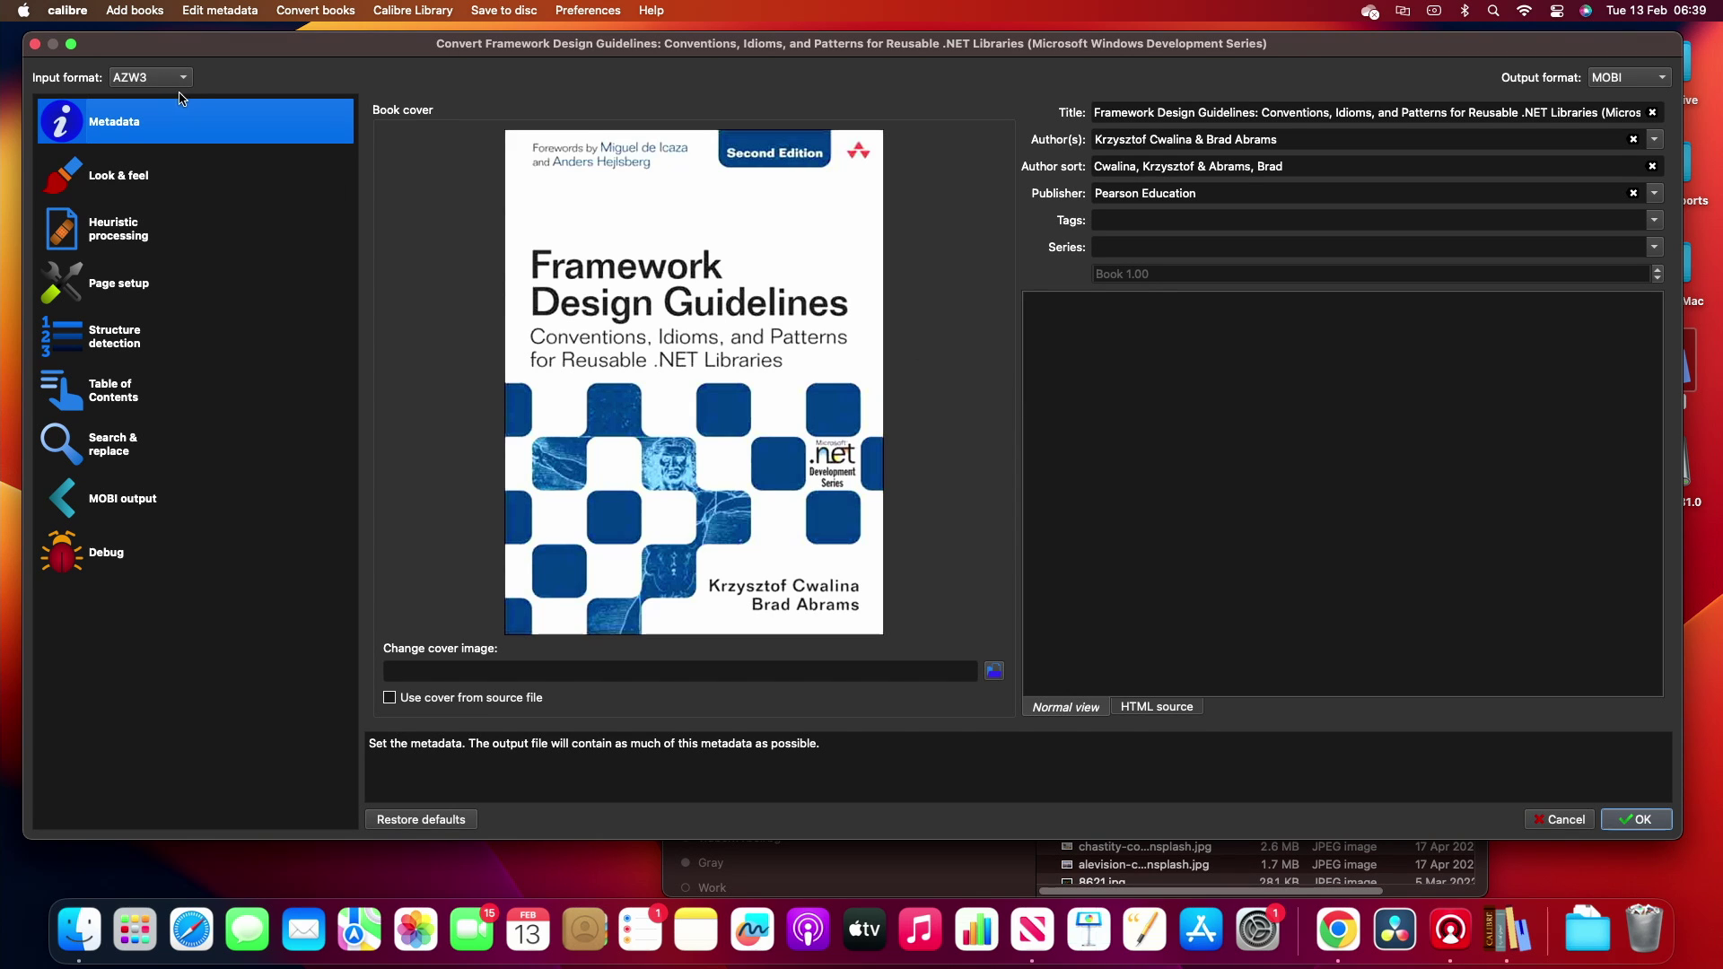
click(1660, 81)
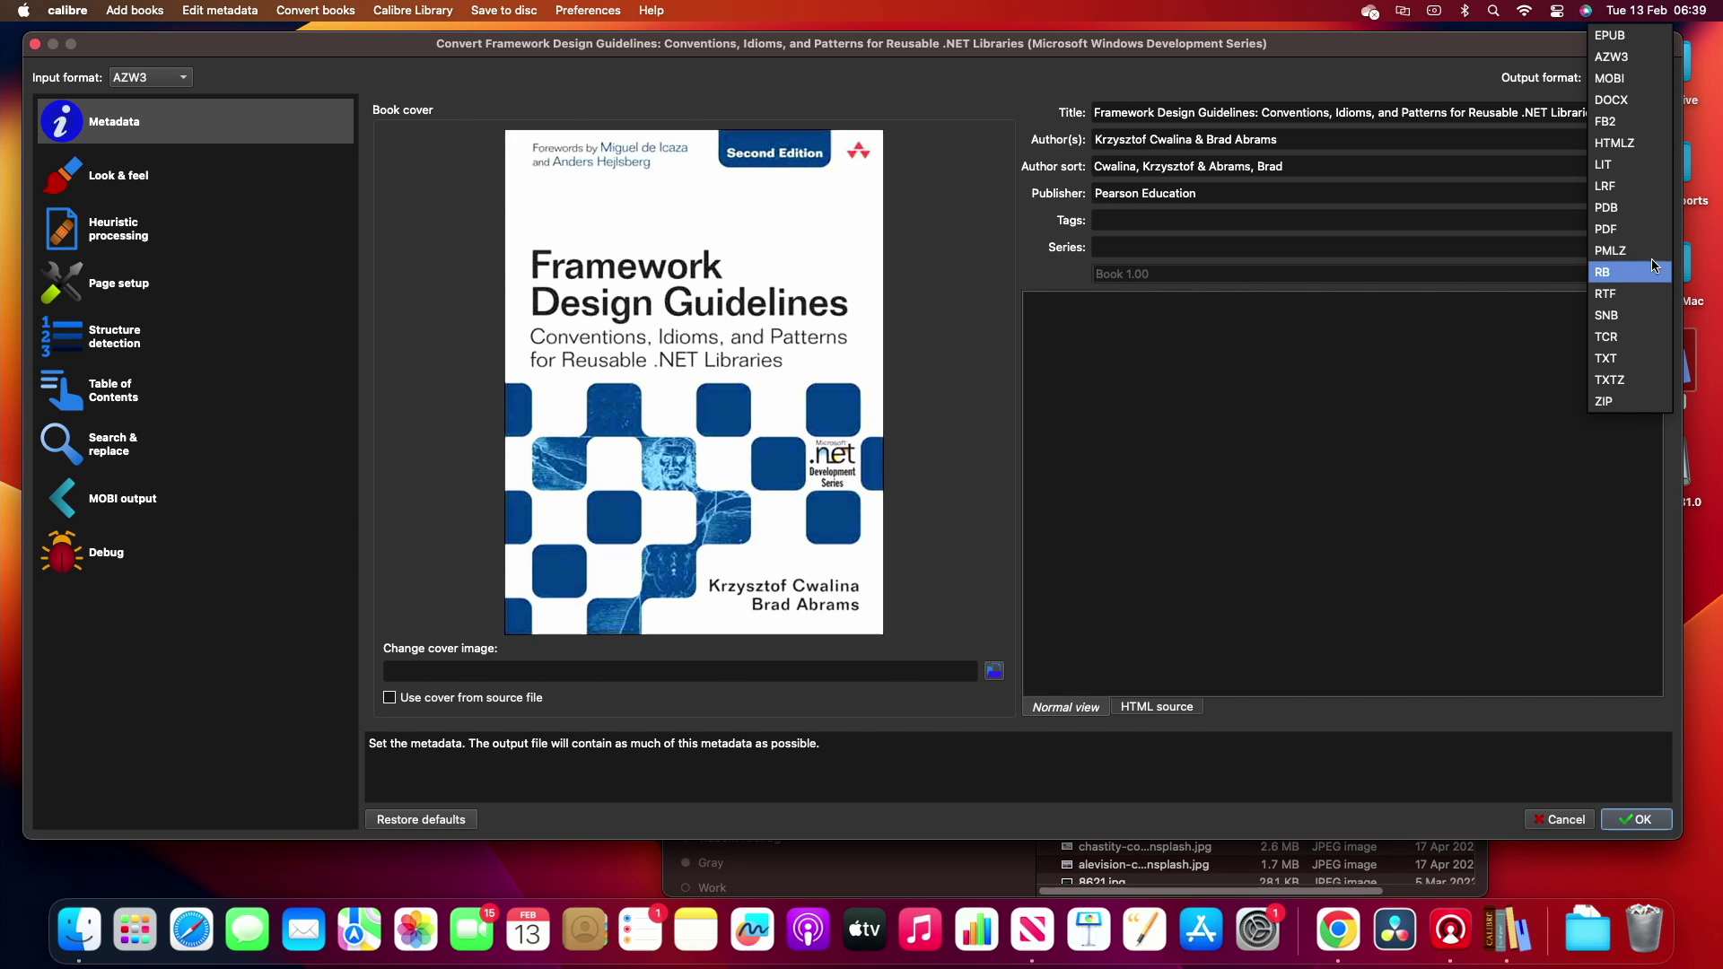
click(1618, 44)
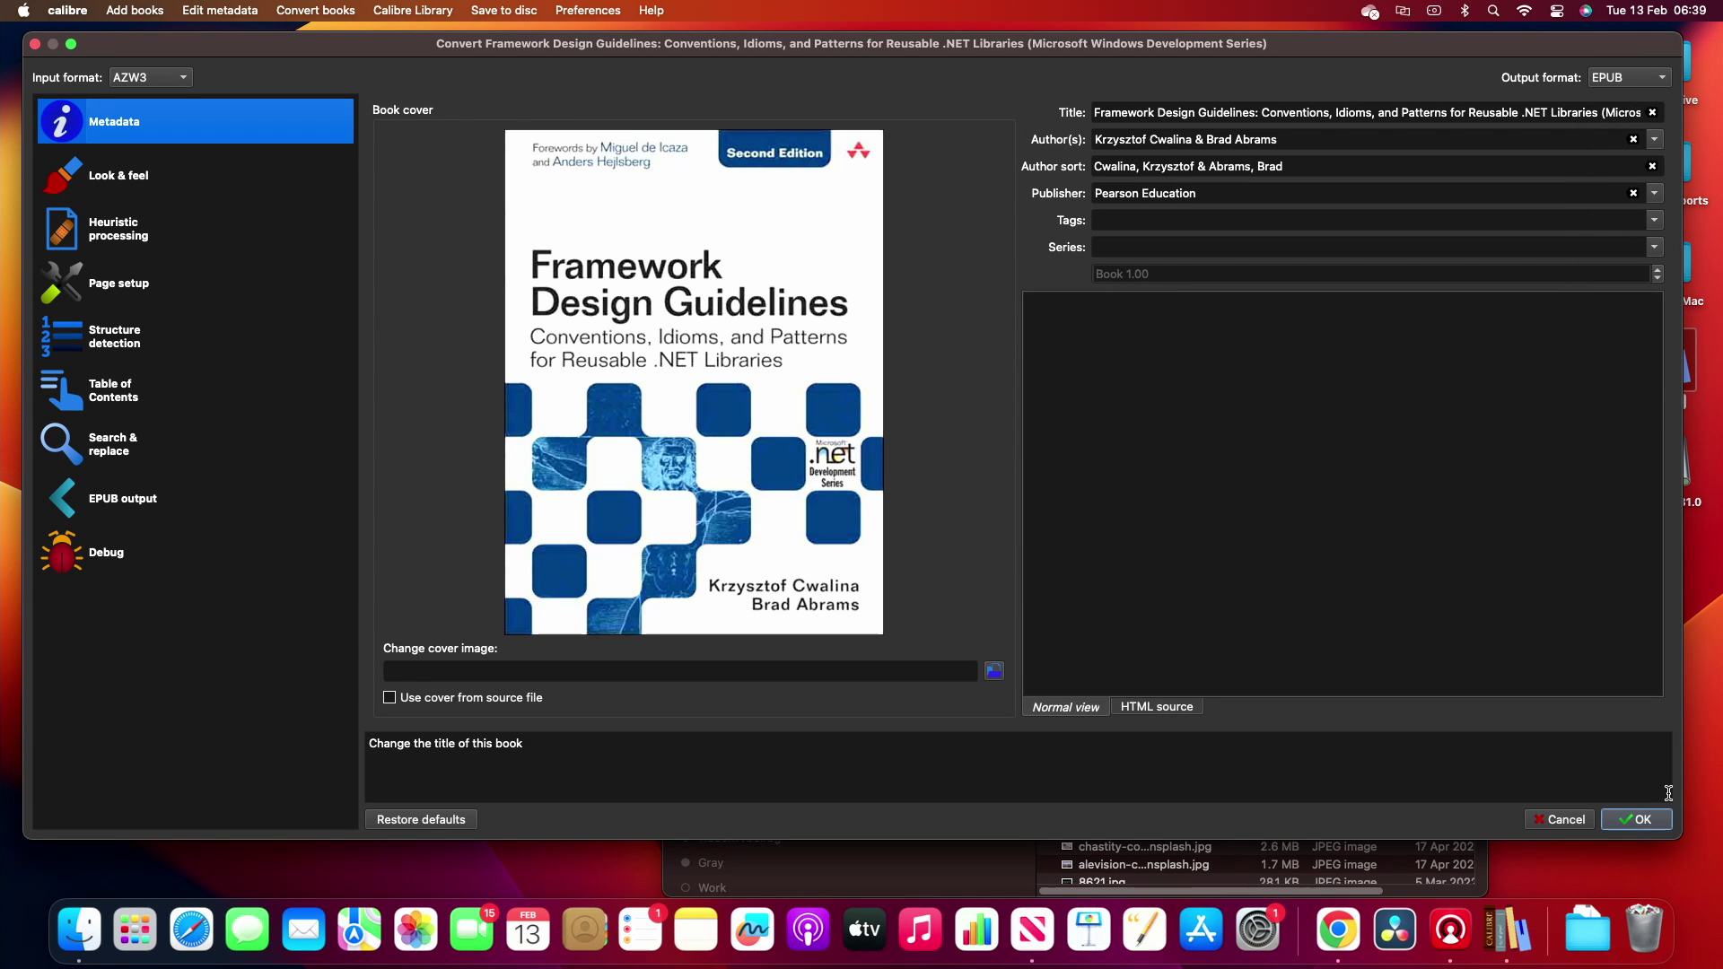
click(1665, 821)
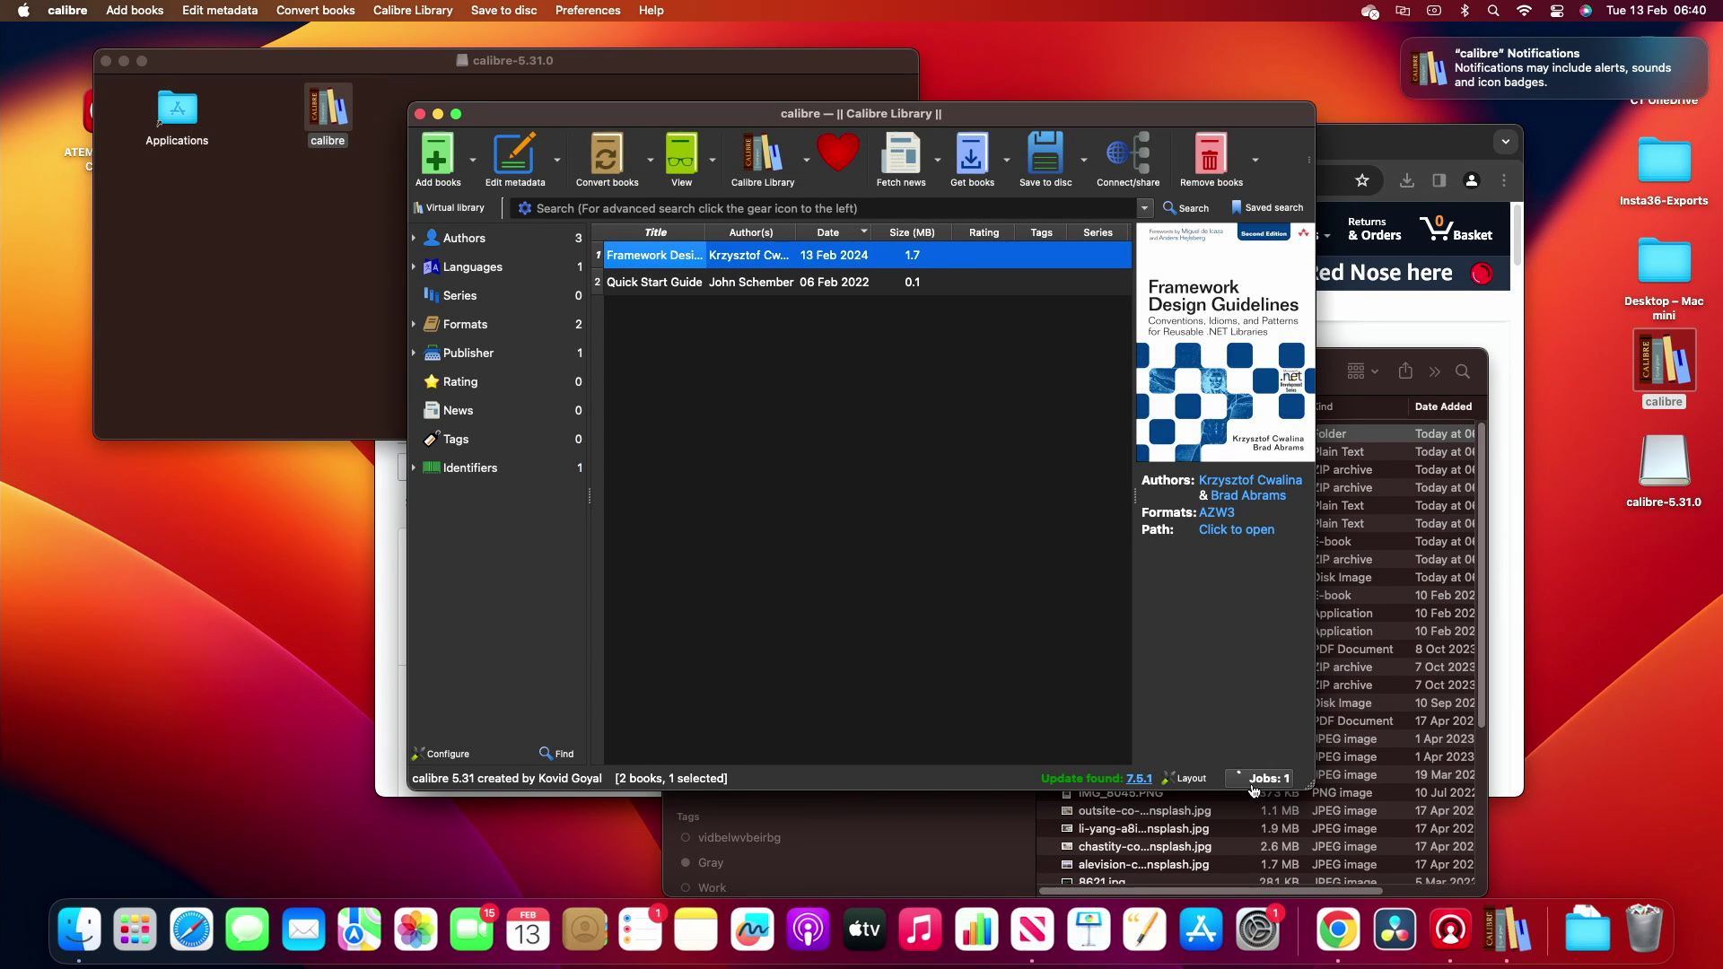
click(1261, 781)
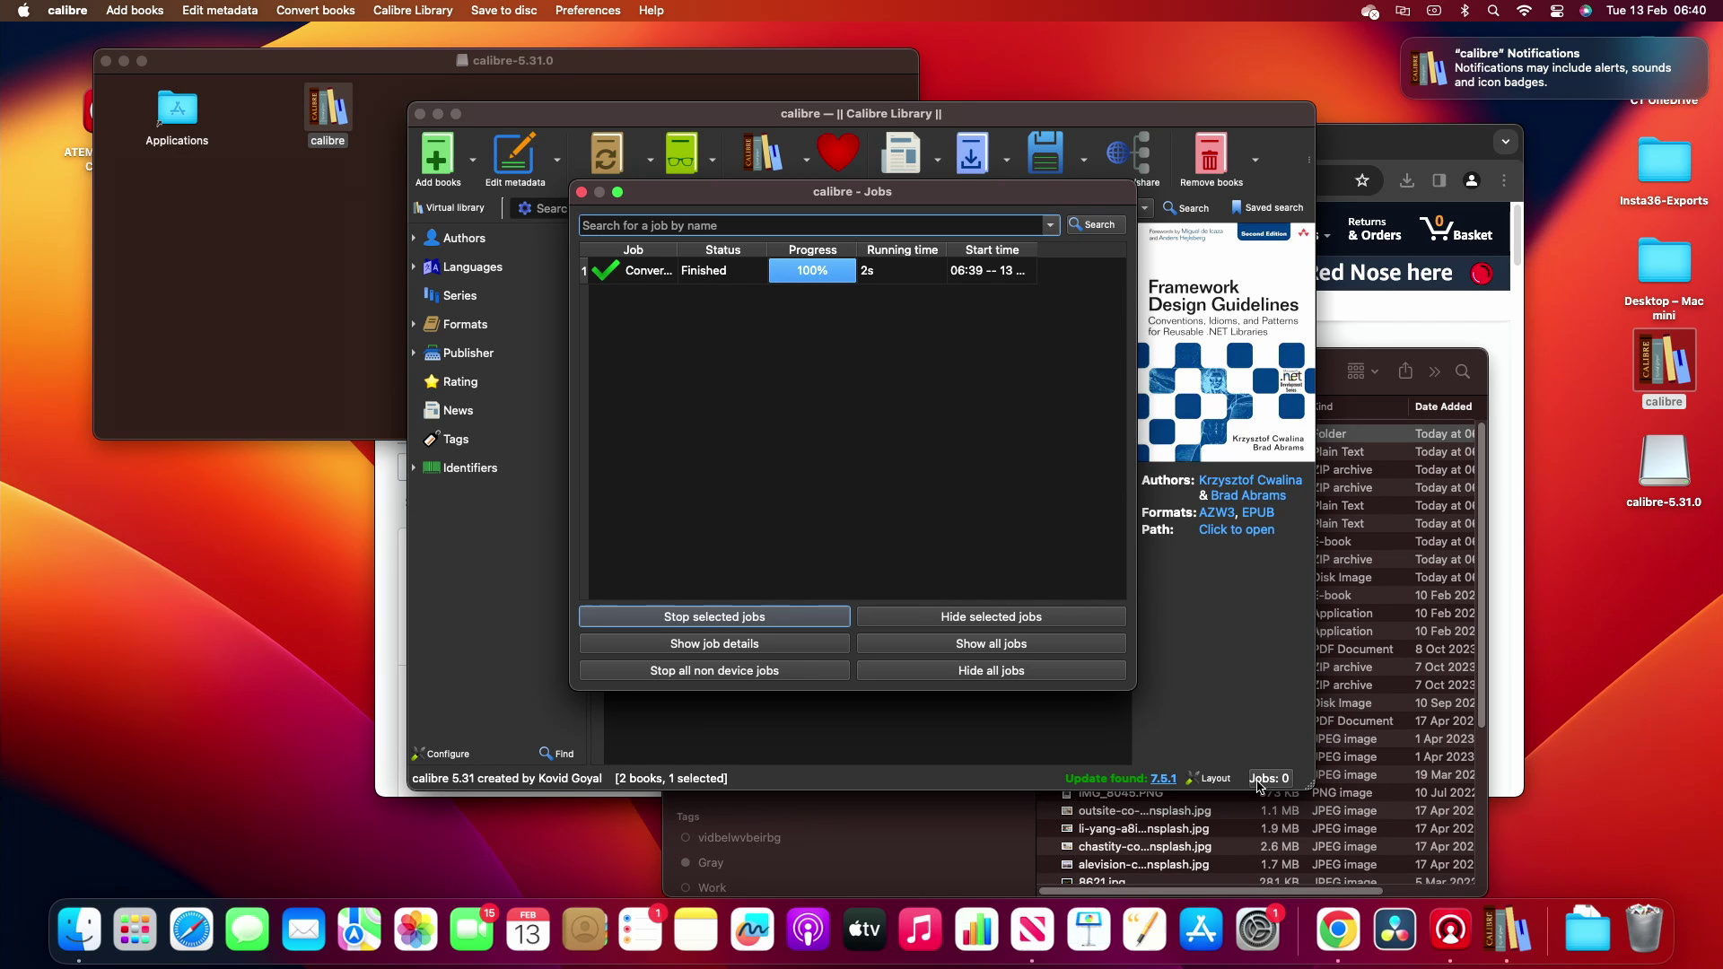
click(663, 279)
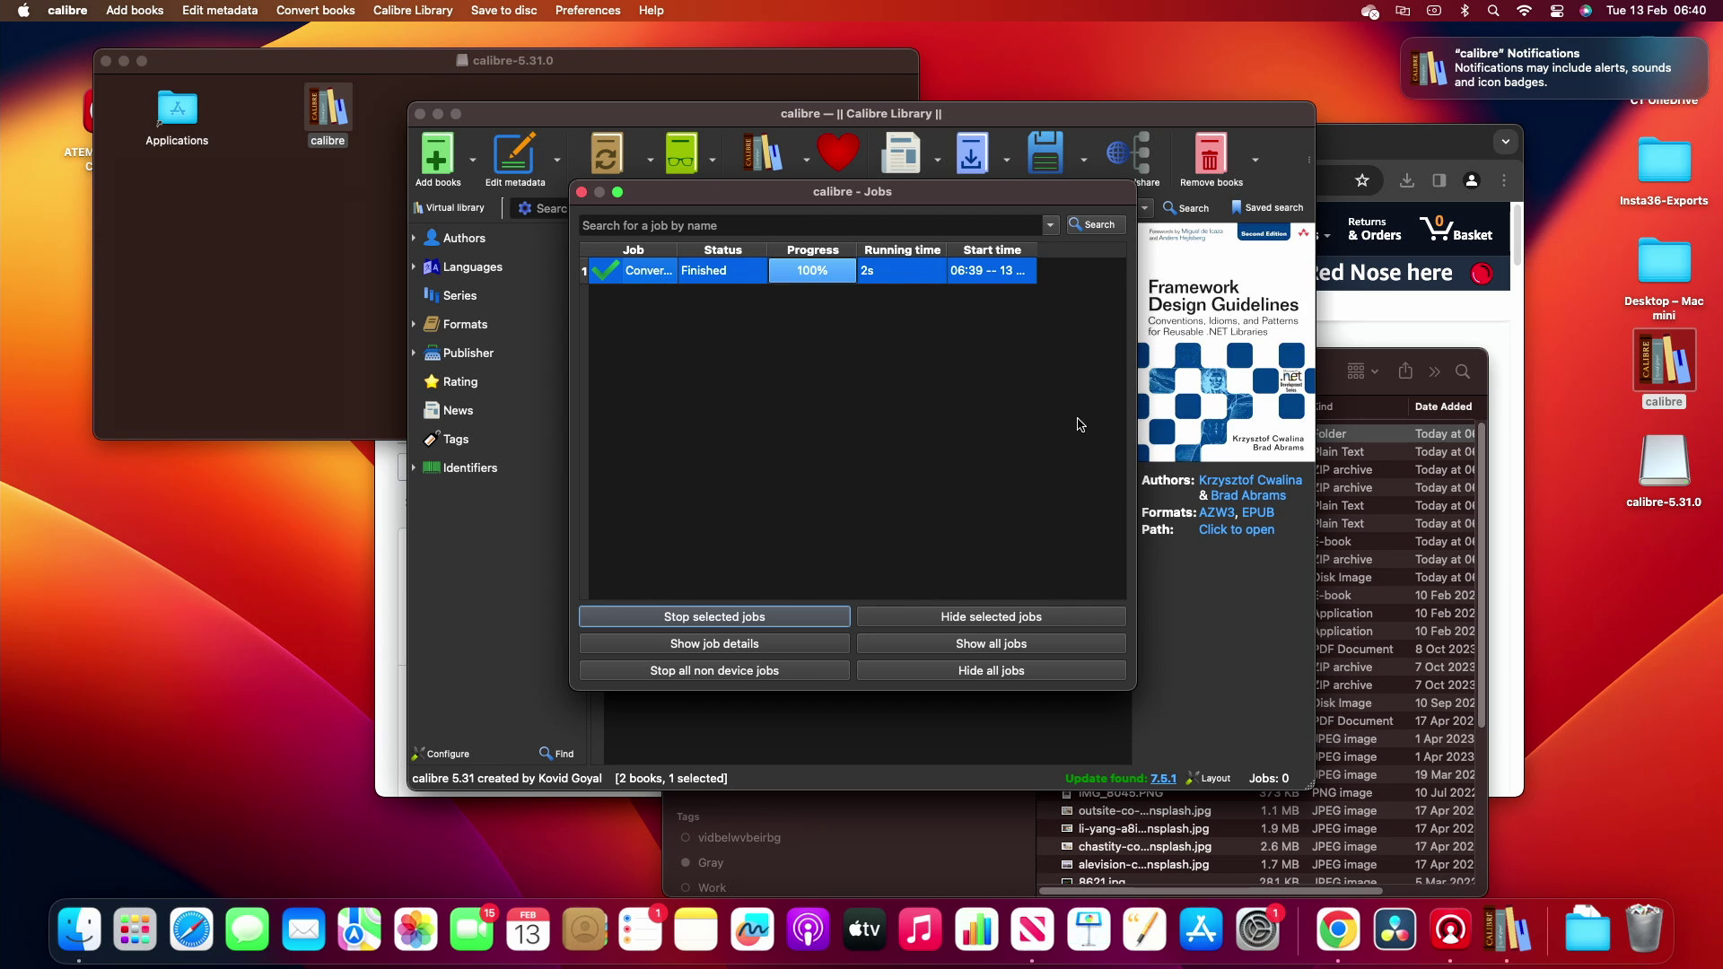
click(582, 192)
Convert Framework Design Guidelines individually to PDF and confirm the job finished in the Jobs list
right_click(716, 267)
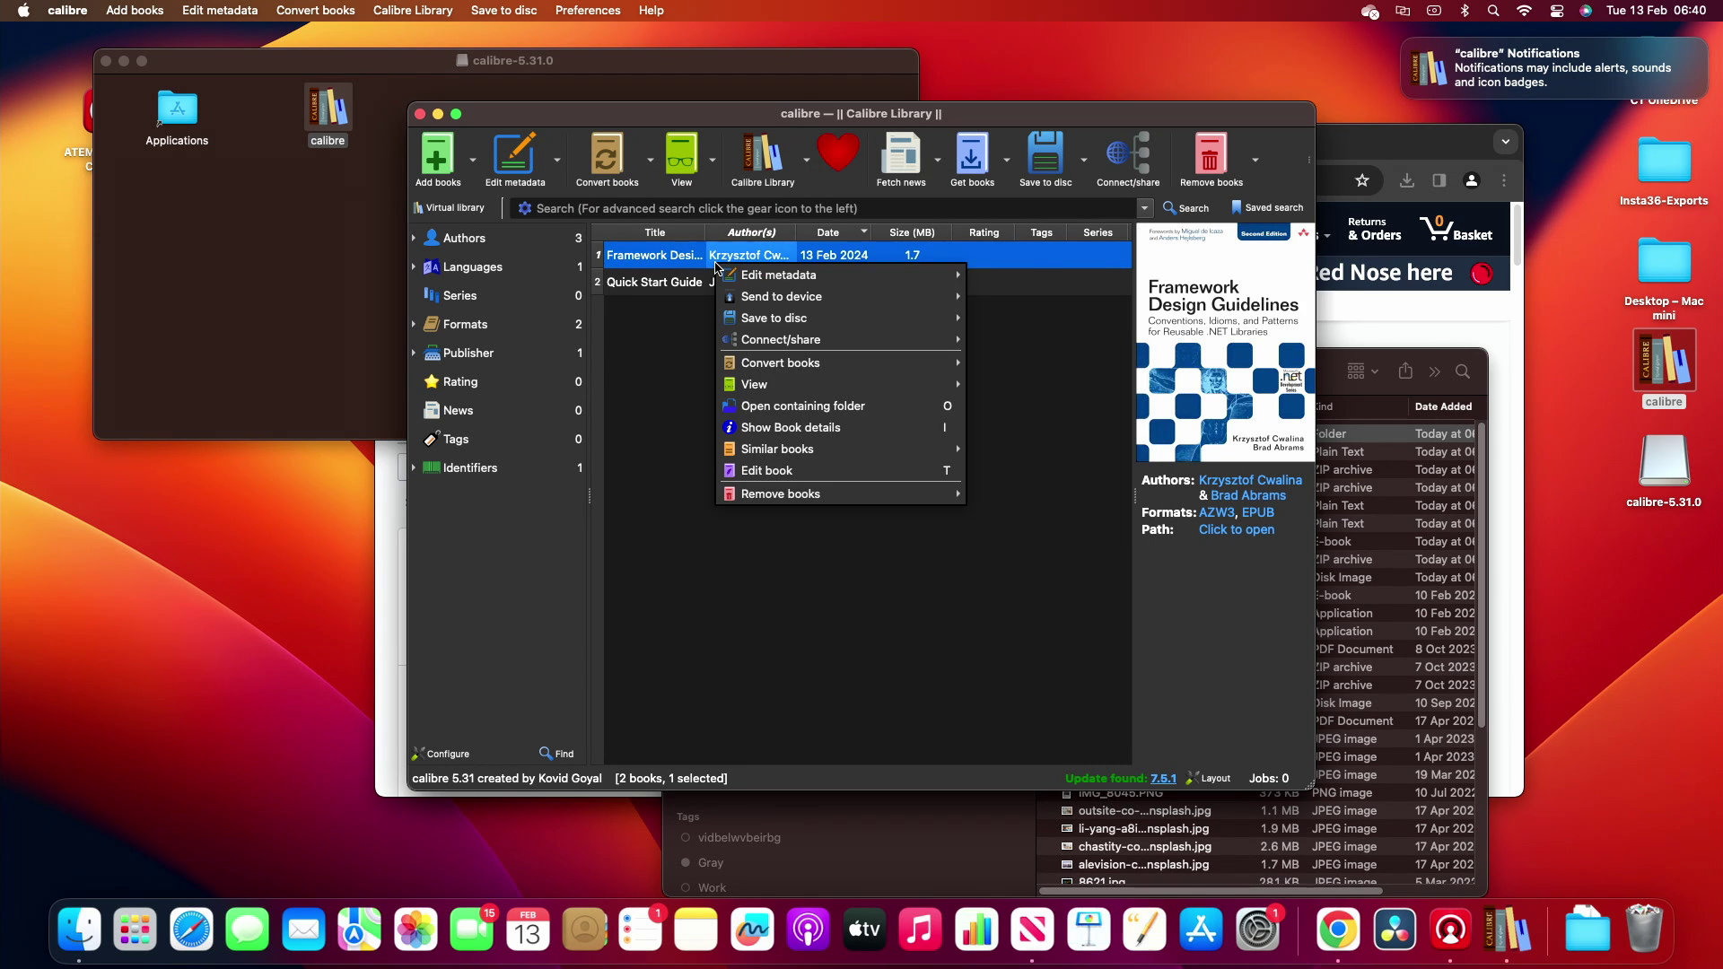
mouse_move(727, 274)
mouse_move(780, 363)
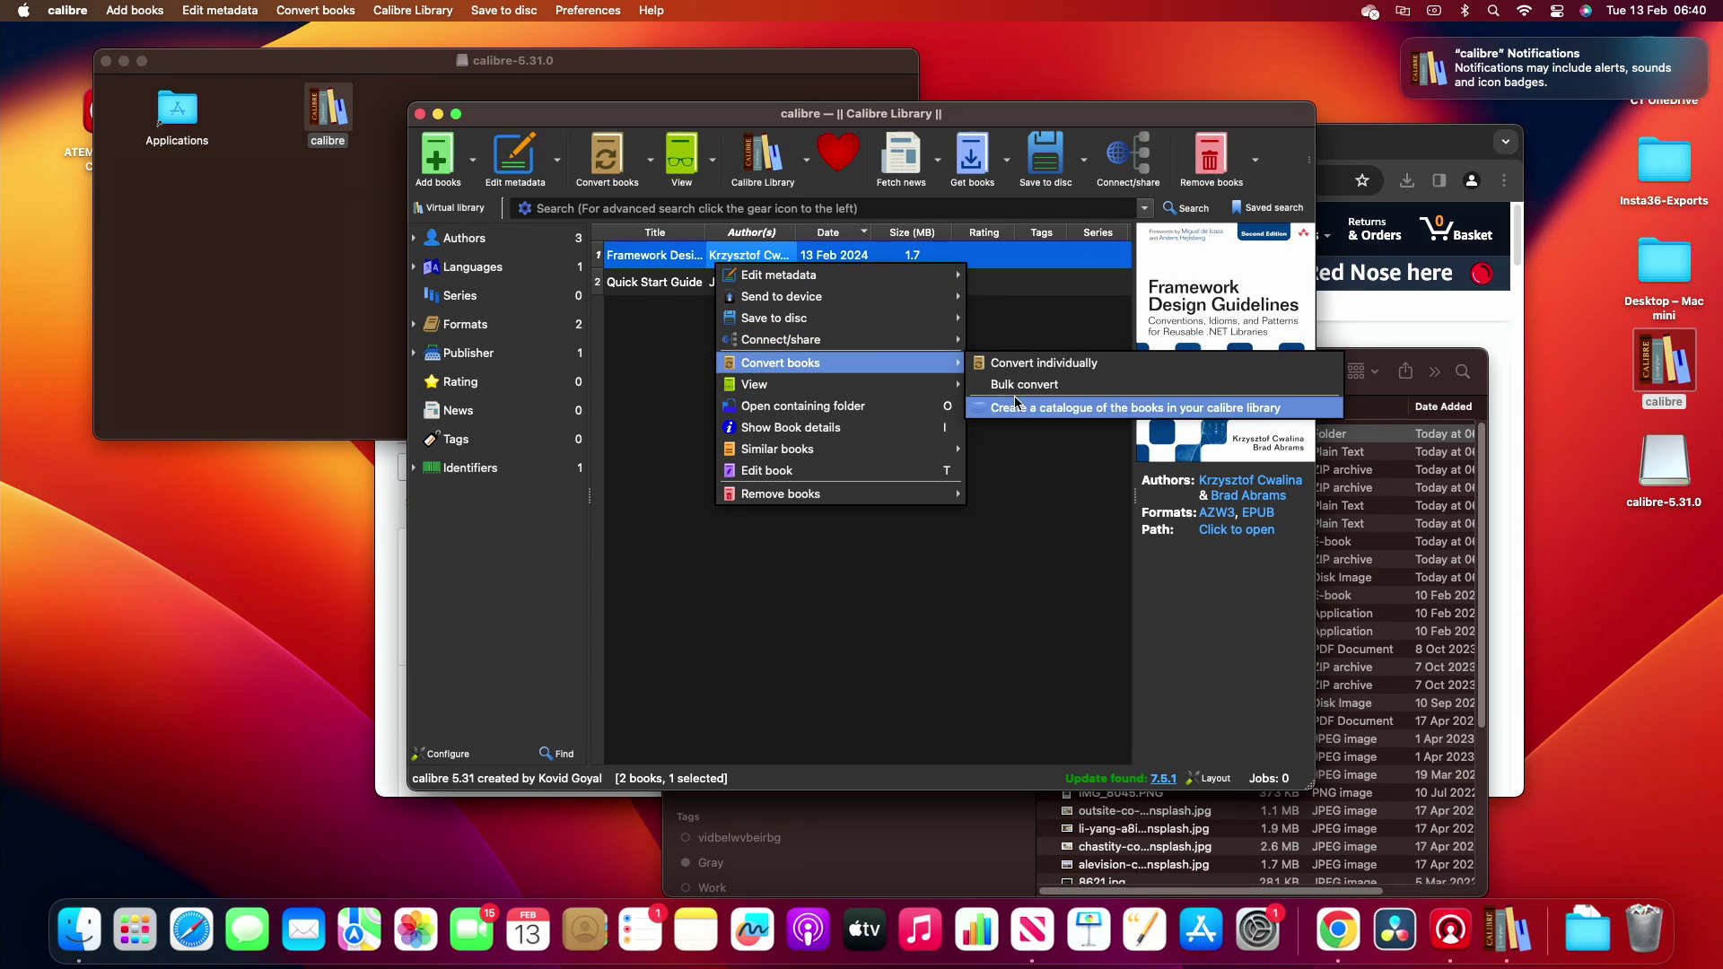
click(1032, 363)
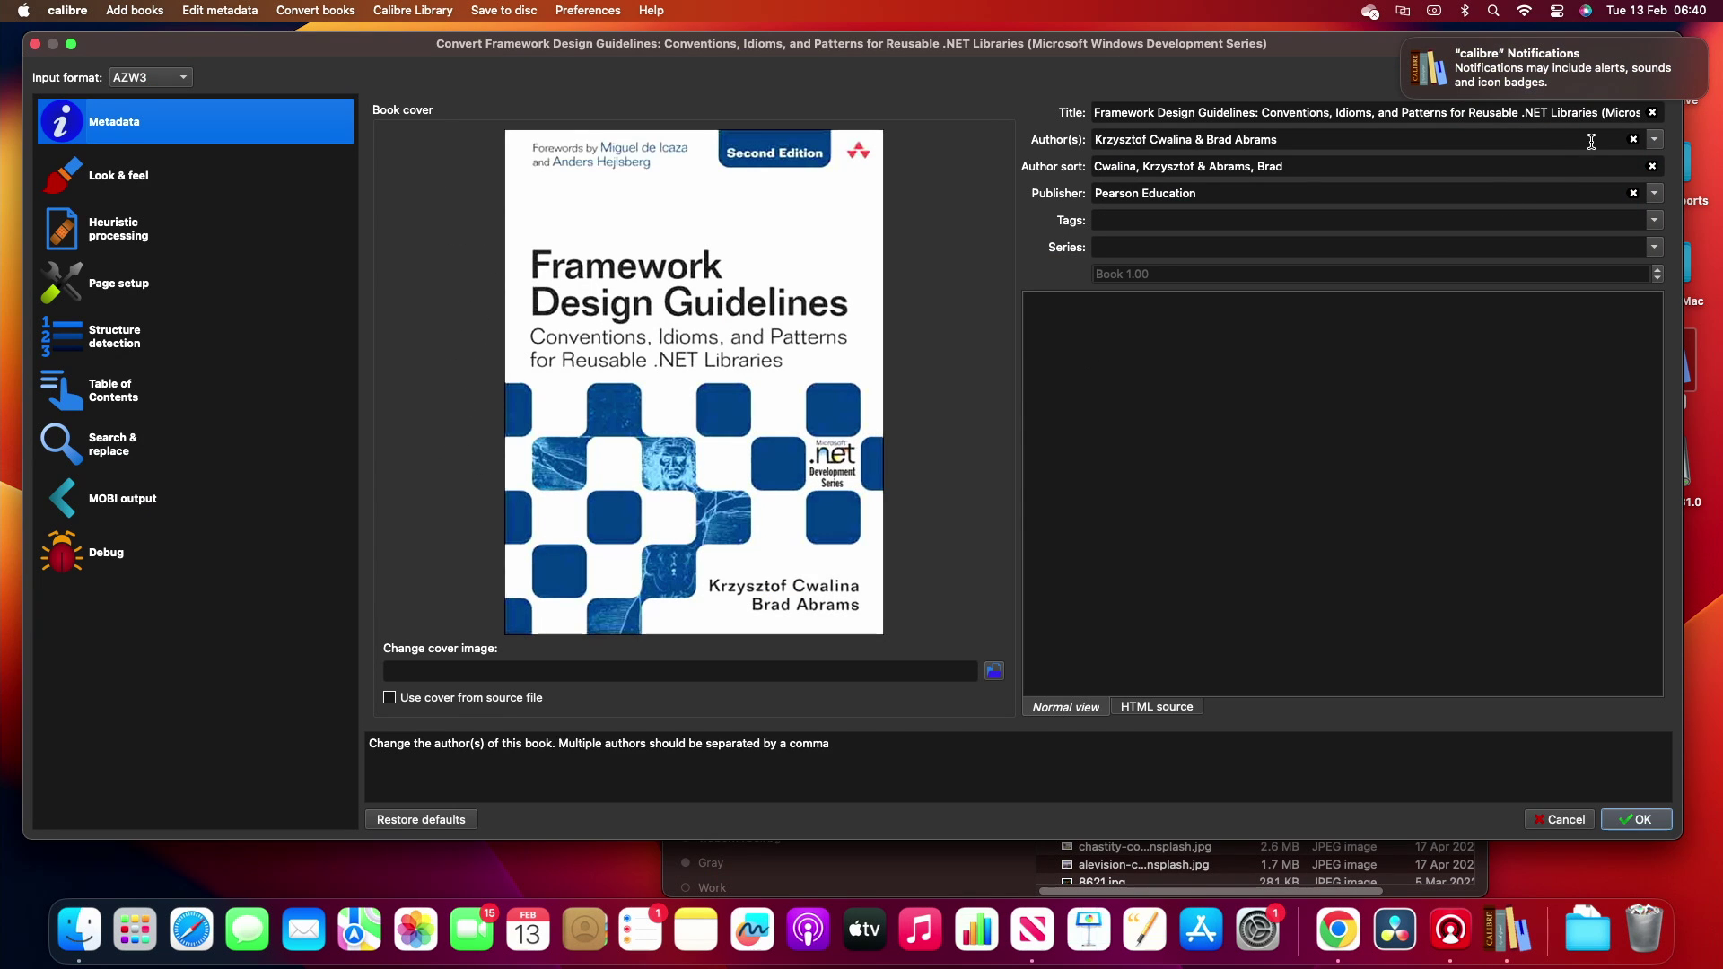
mouse_move(1440, 85)
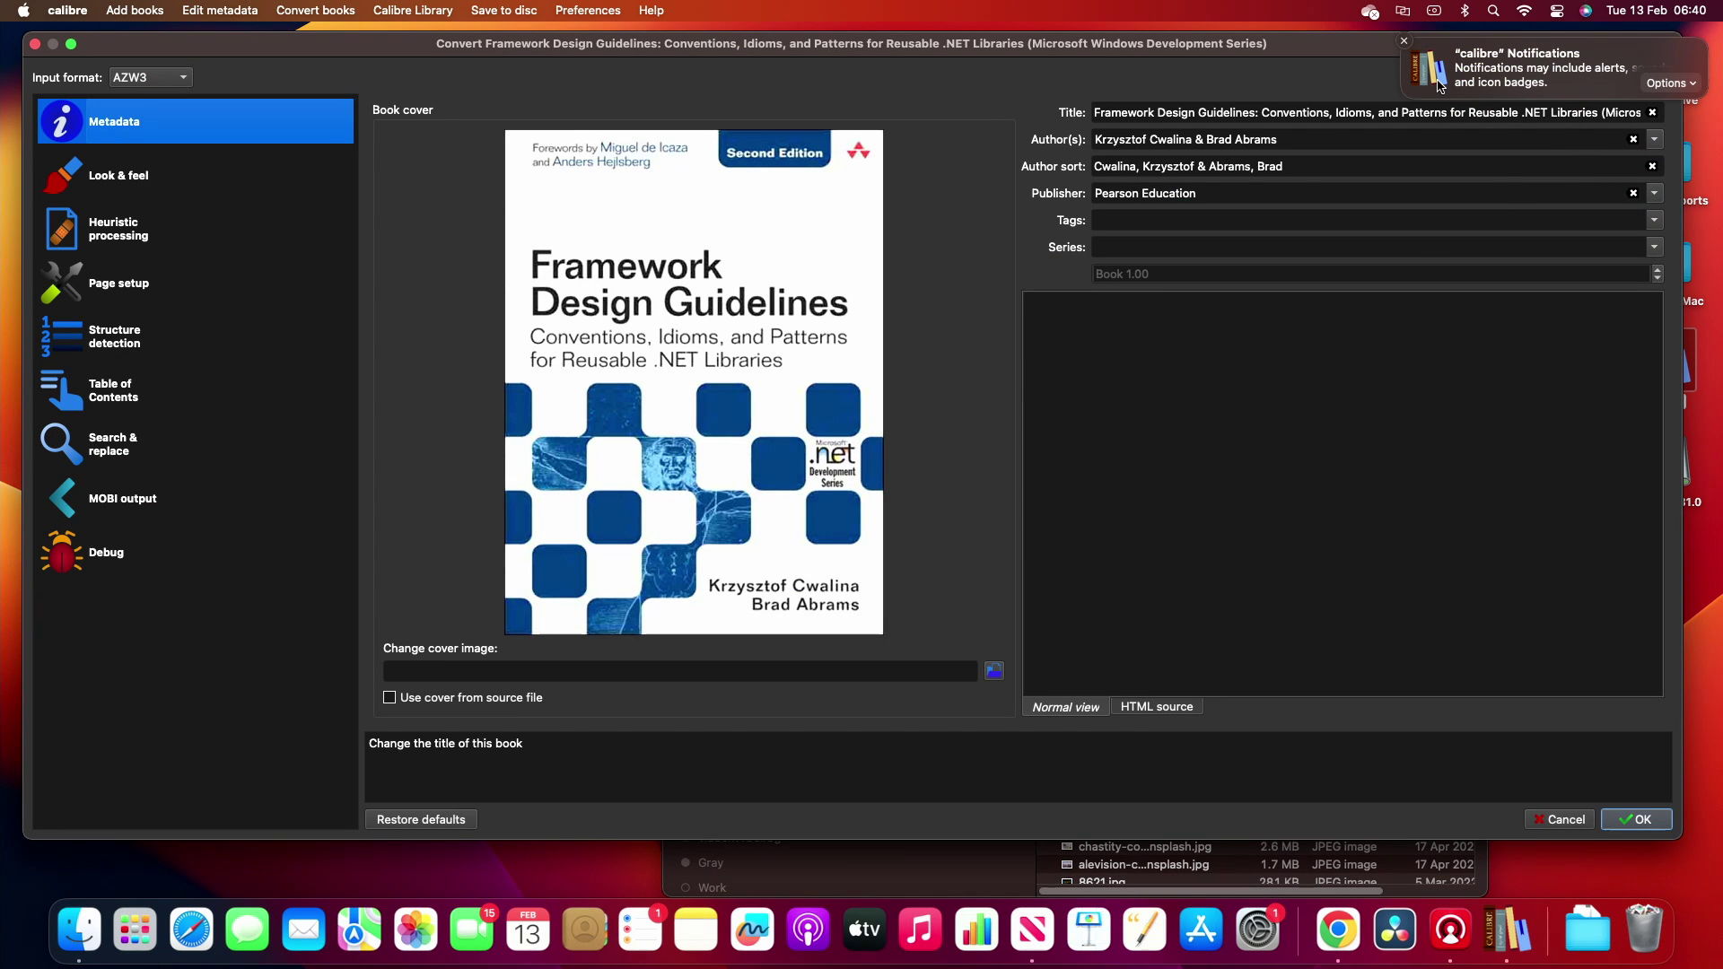
click(1404, 42)
click(1610, 81)
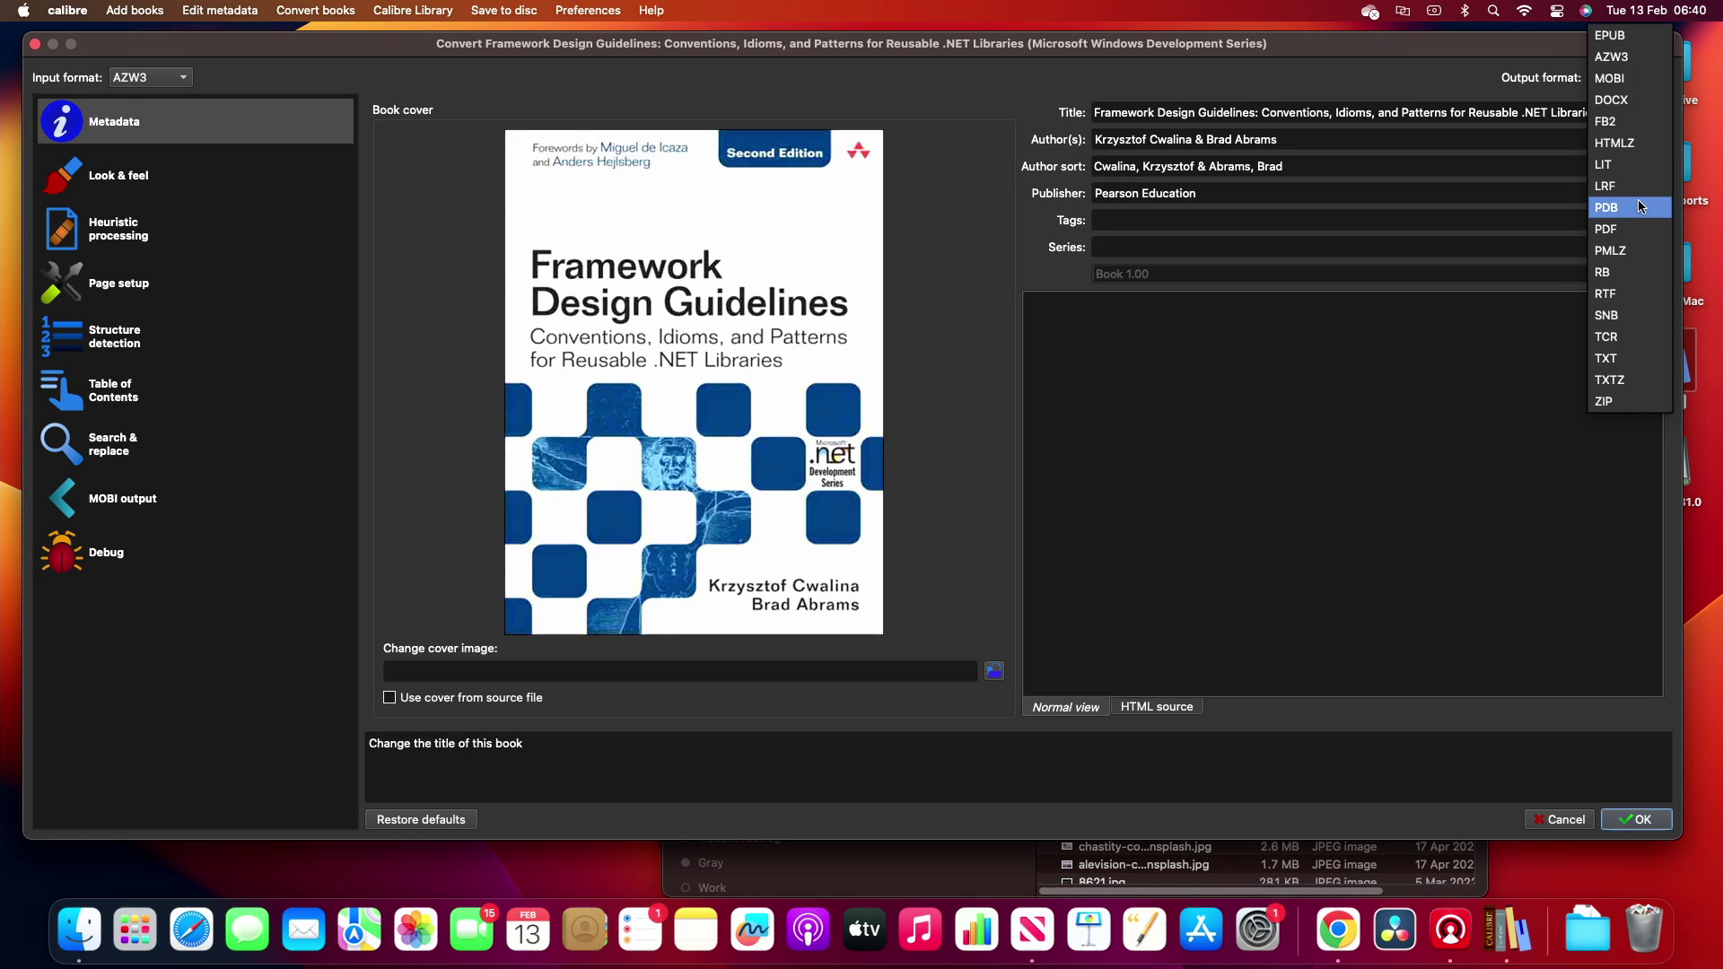
click(1639, 230)
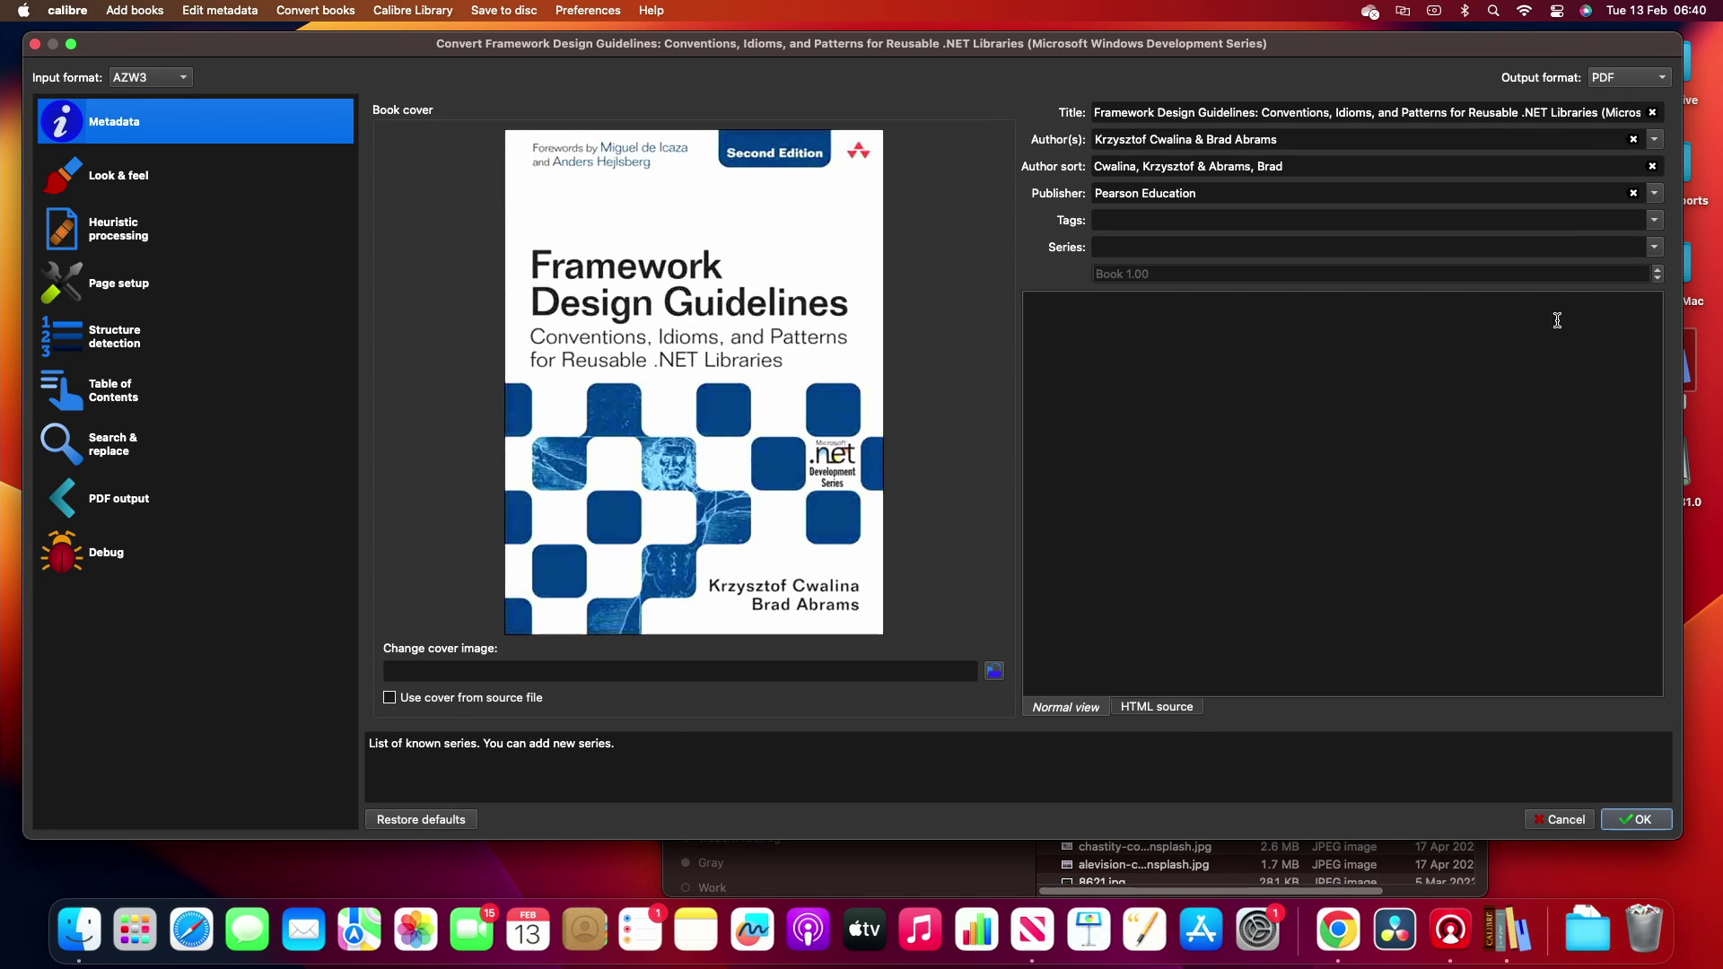
click(1637, 820)
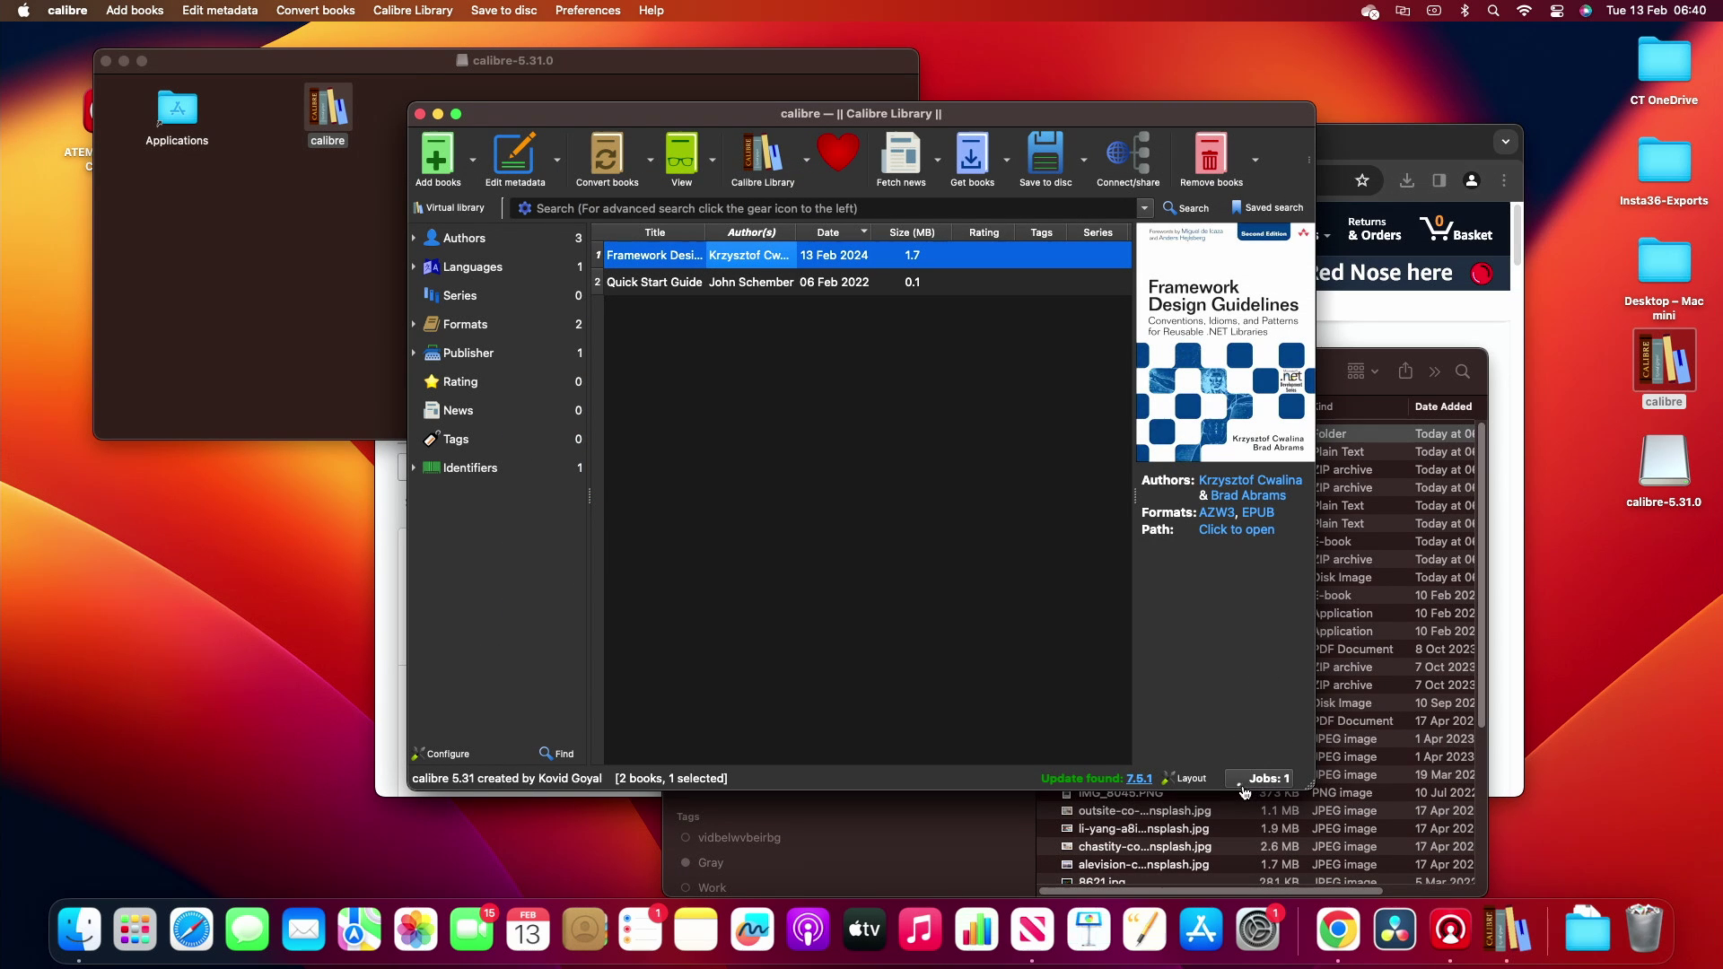
click(1242, 788)
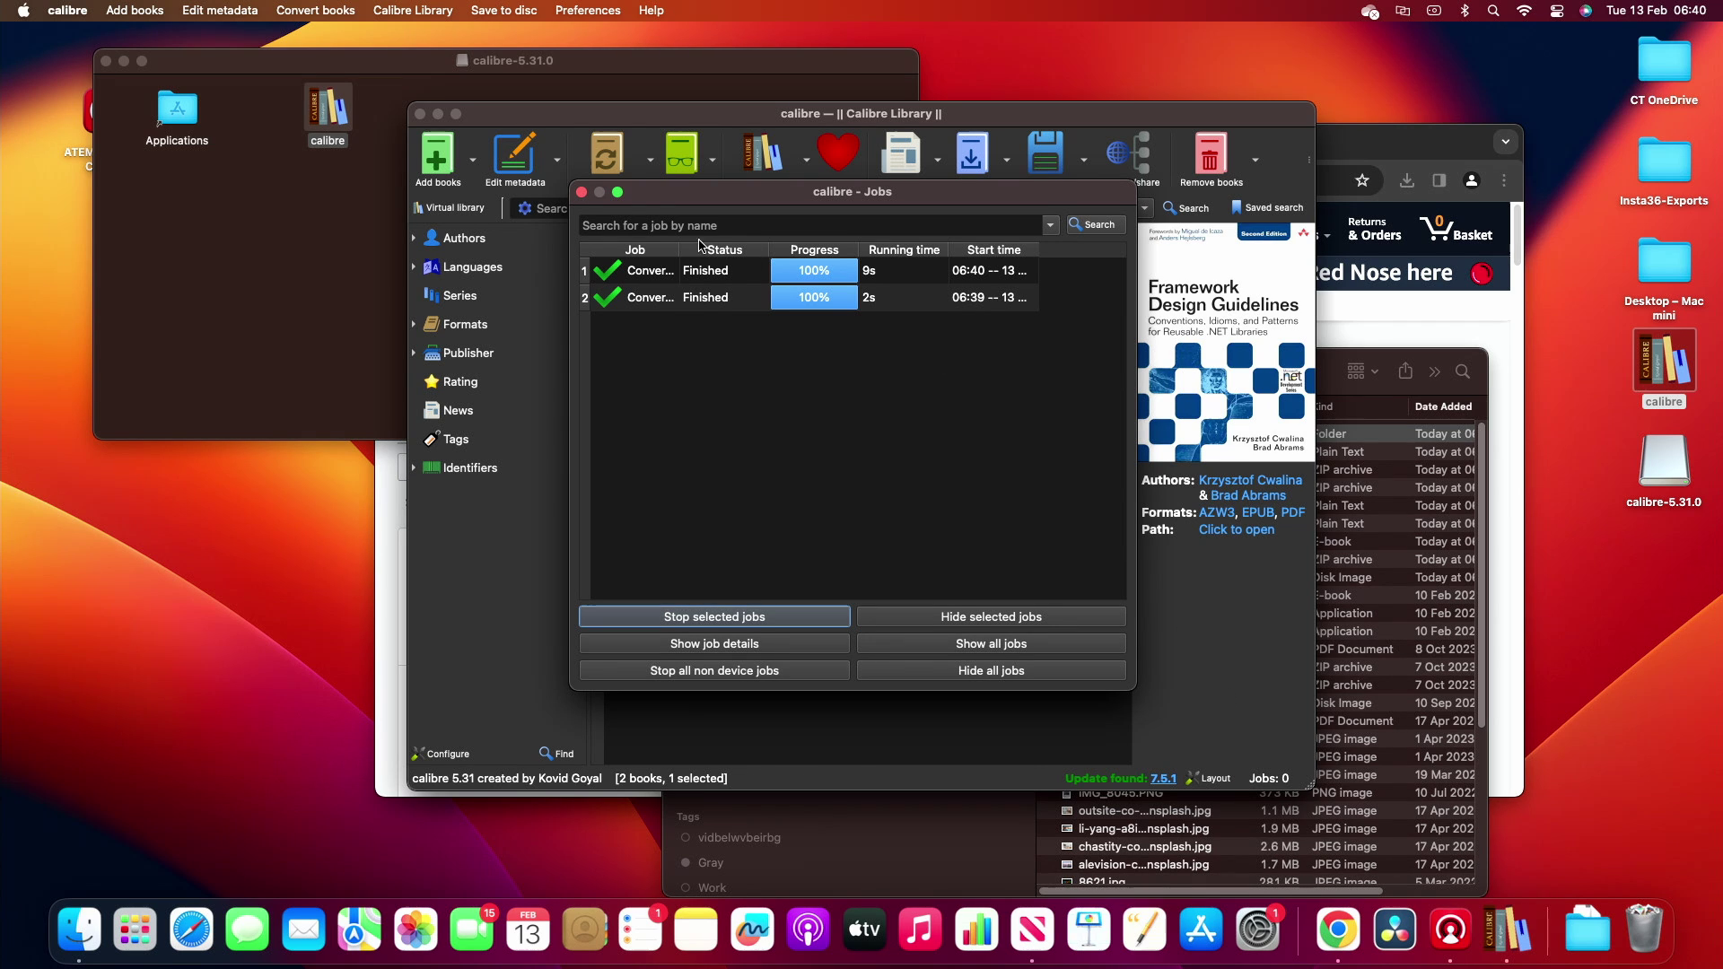
click(582, 193)
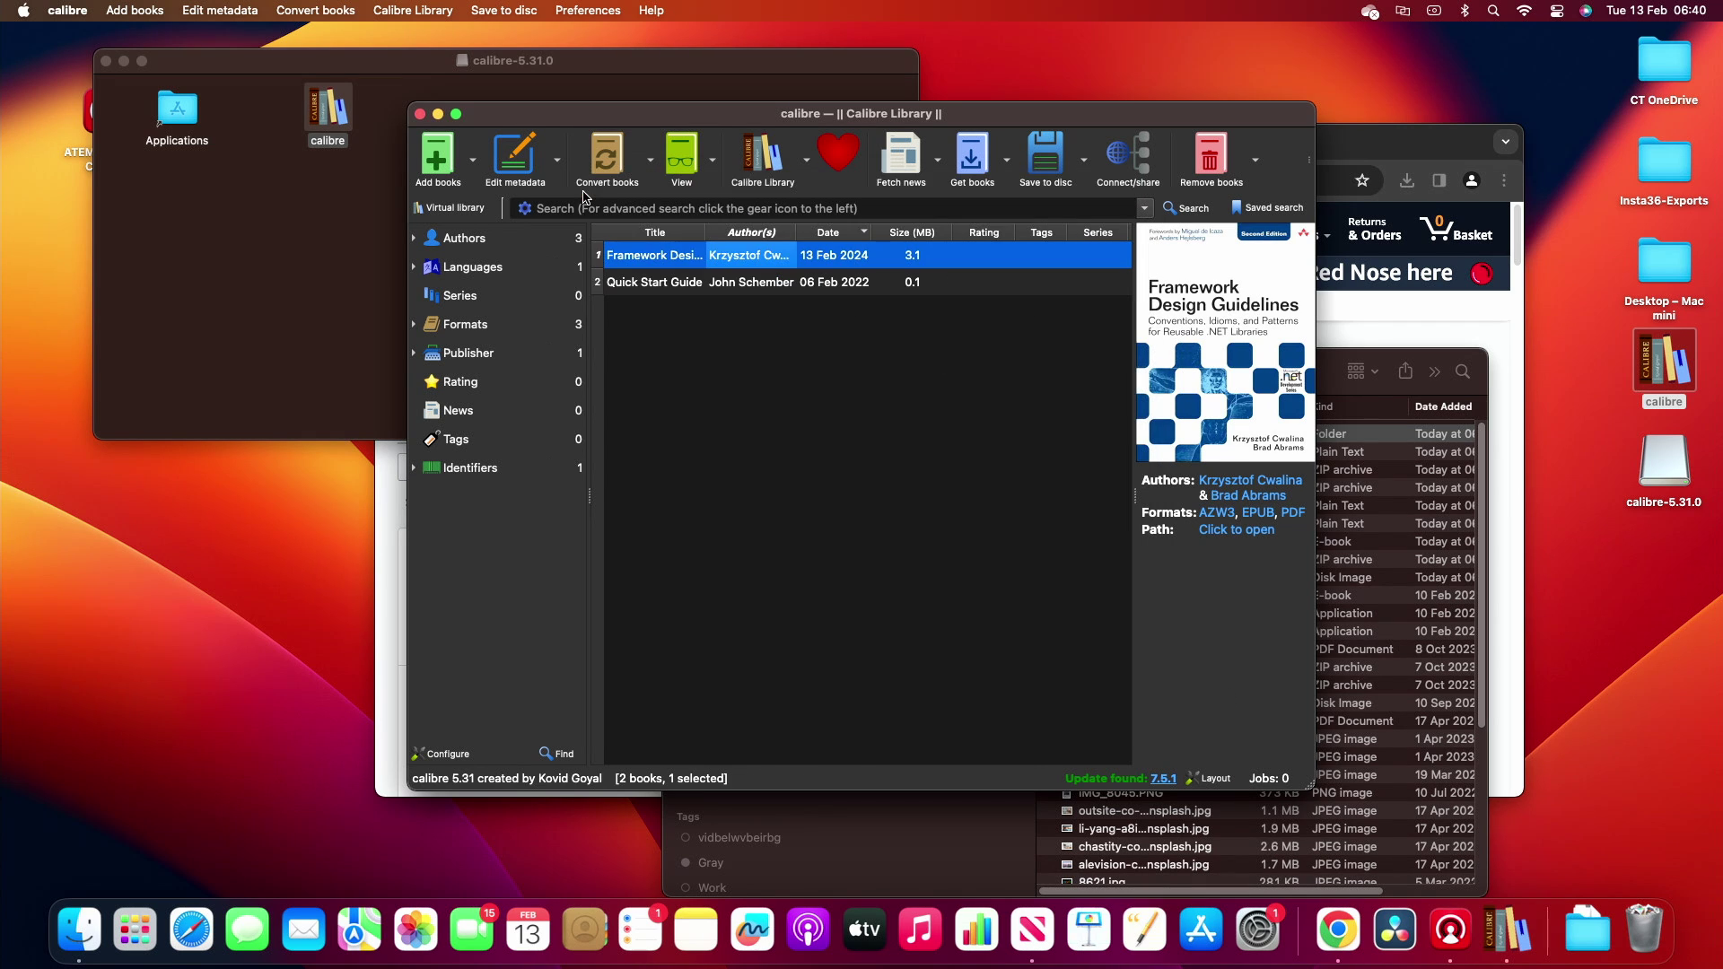
Open the book's containing folder in Finder, enlarge it, and view the files in Gallery then Column view
right_click(661, 269)
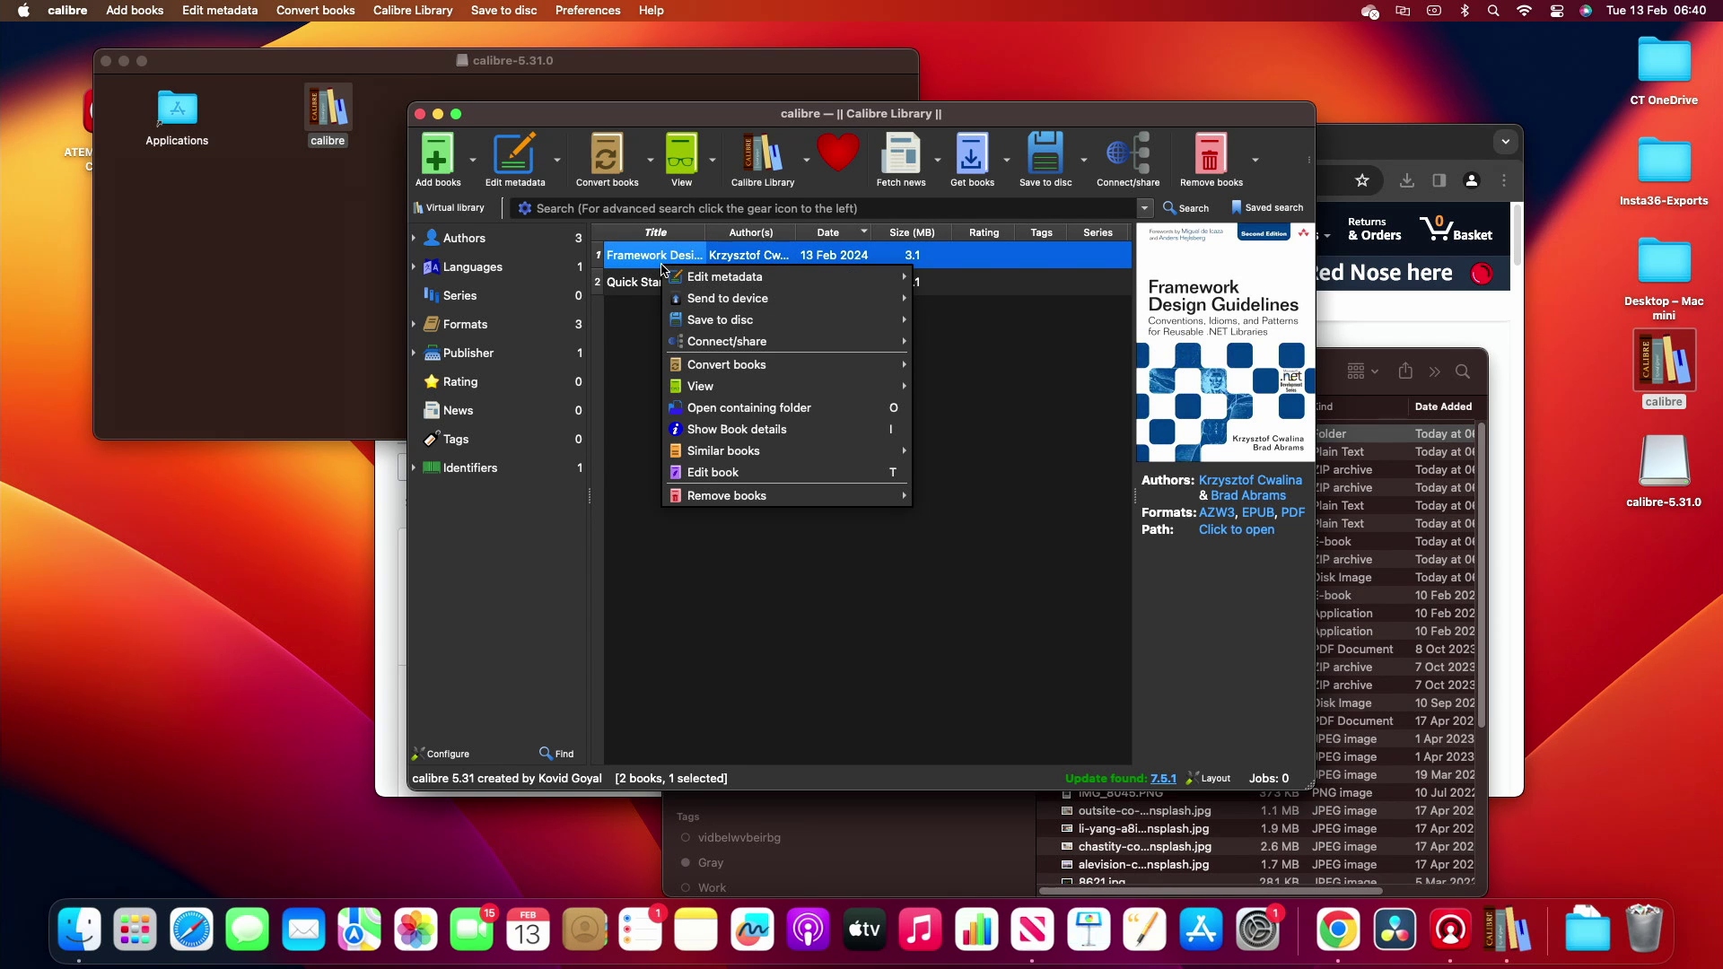
click(762, 409)
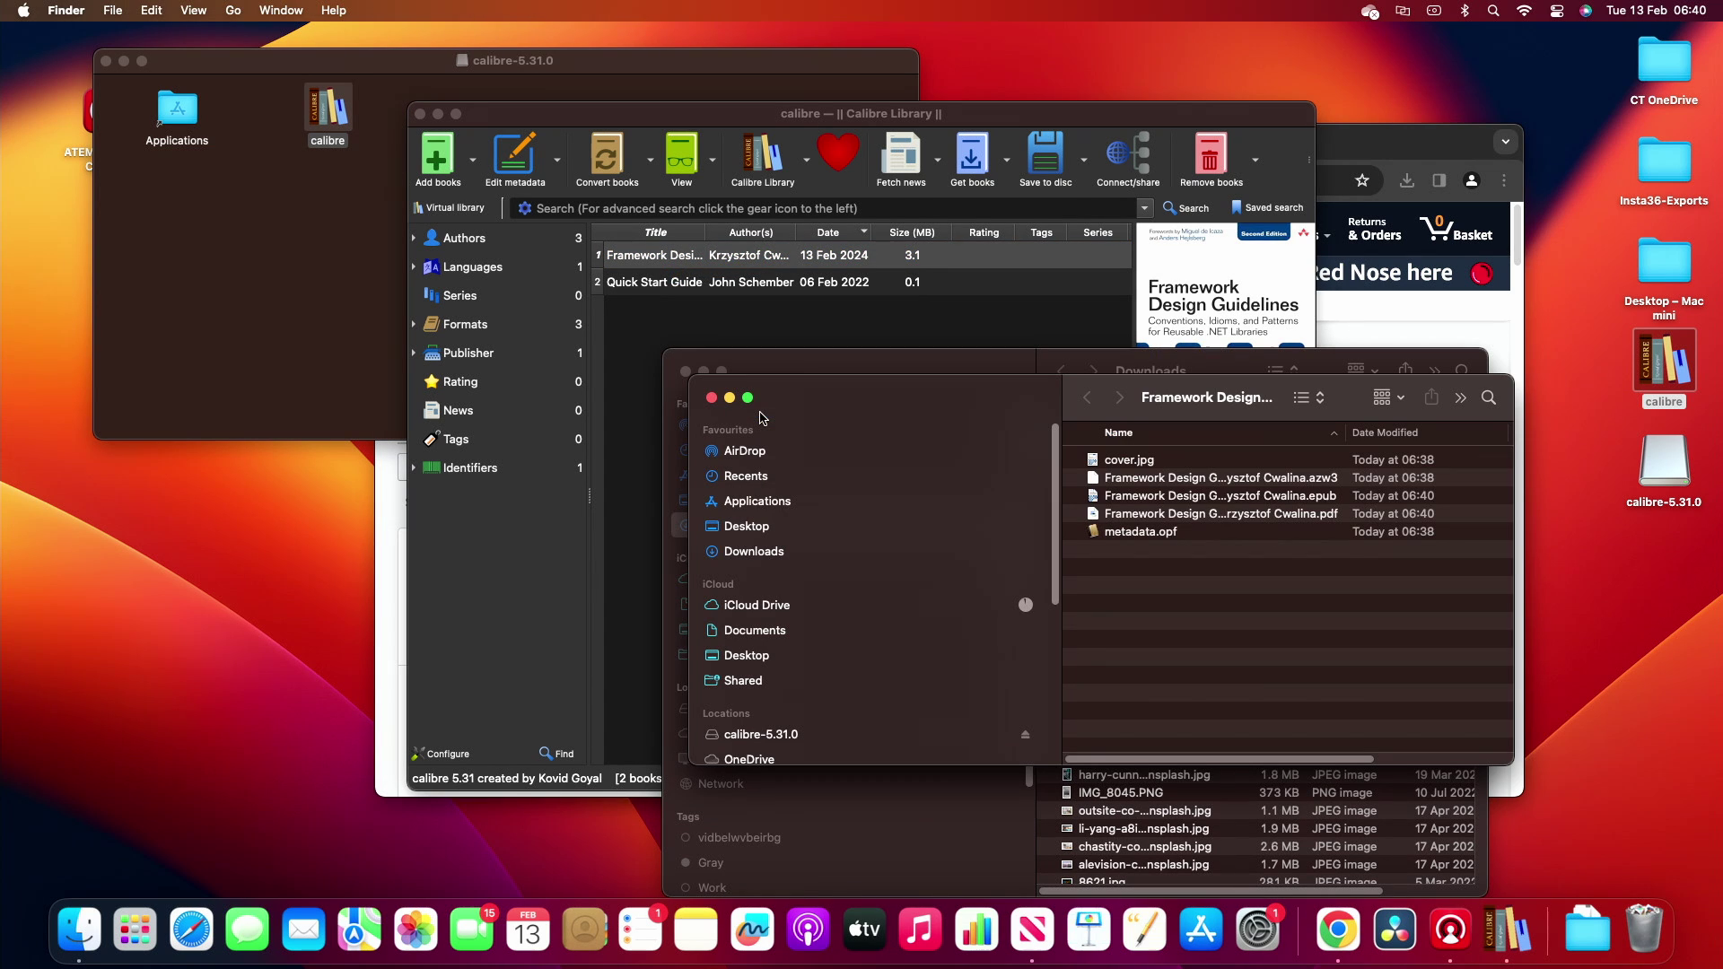
double_click(1401, 408)
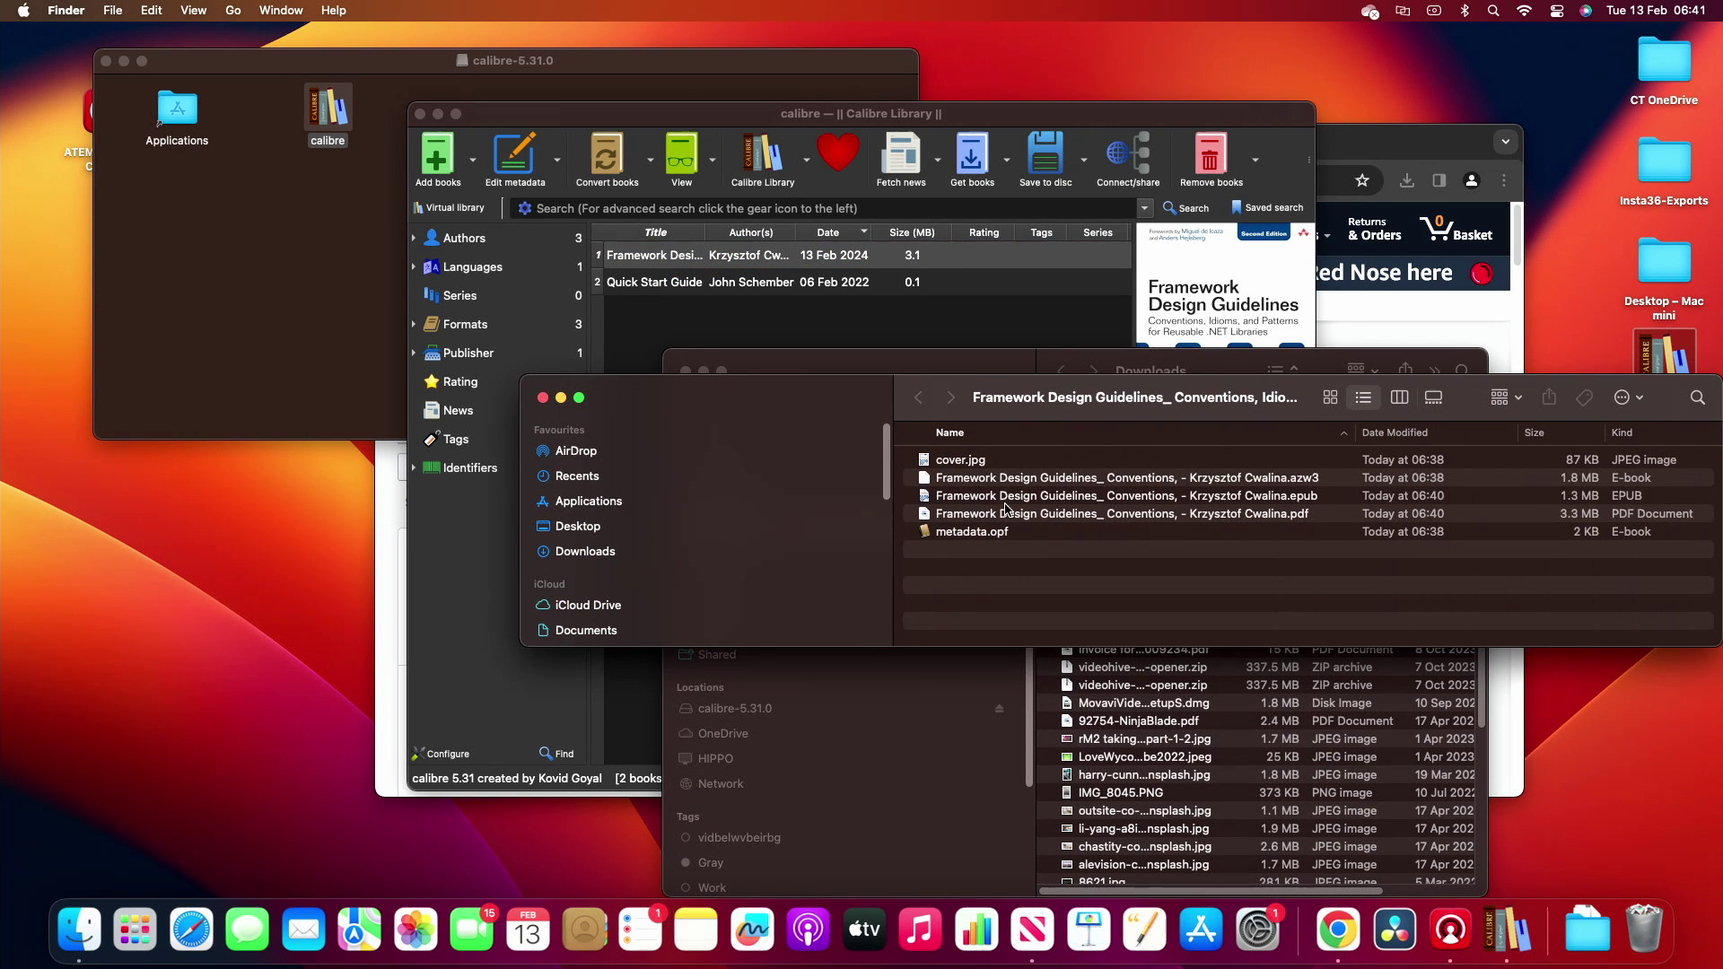
click(1435, 403)
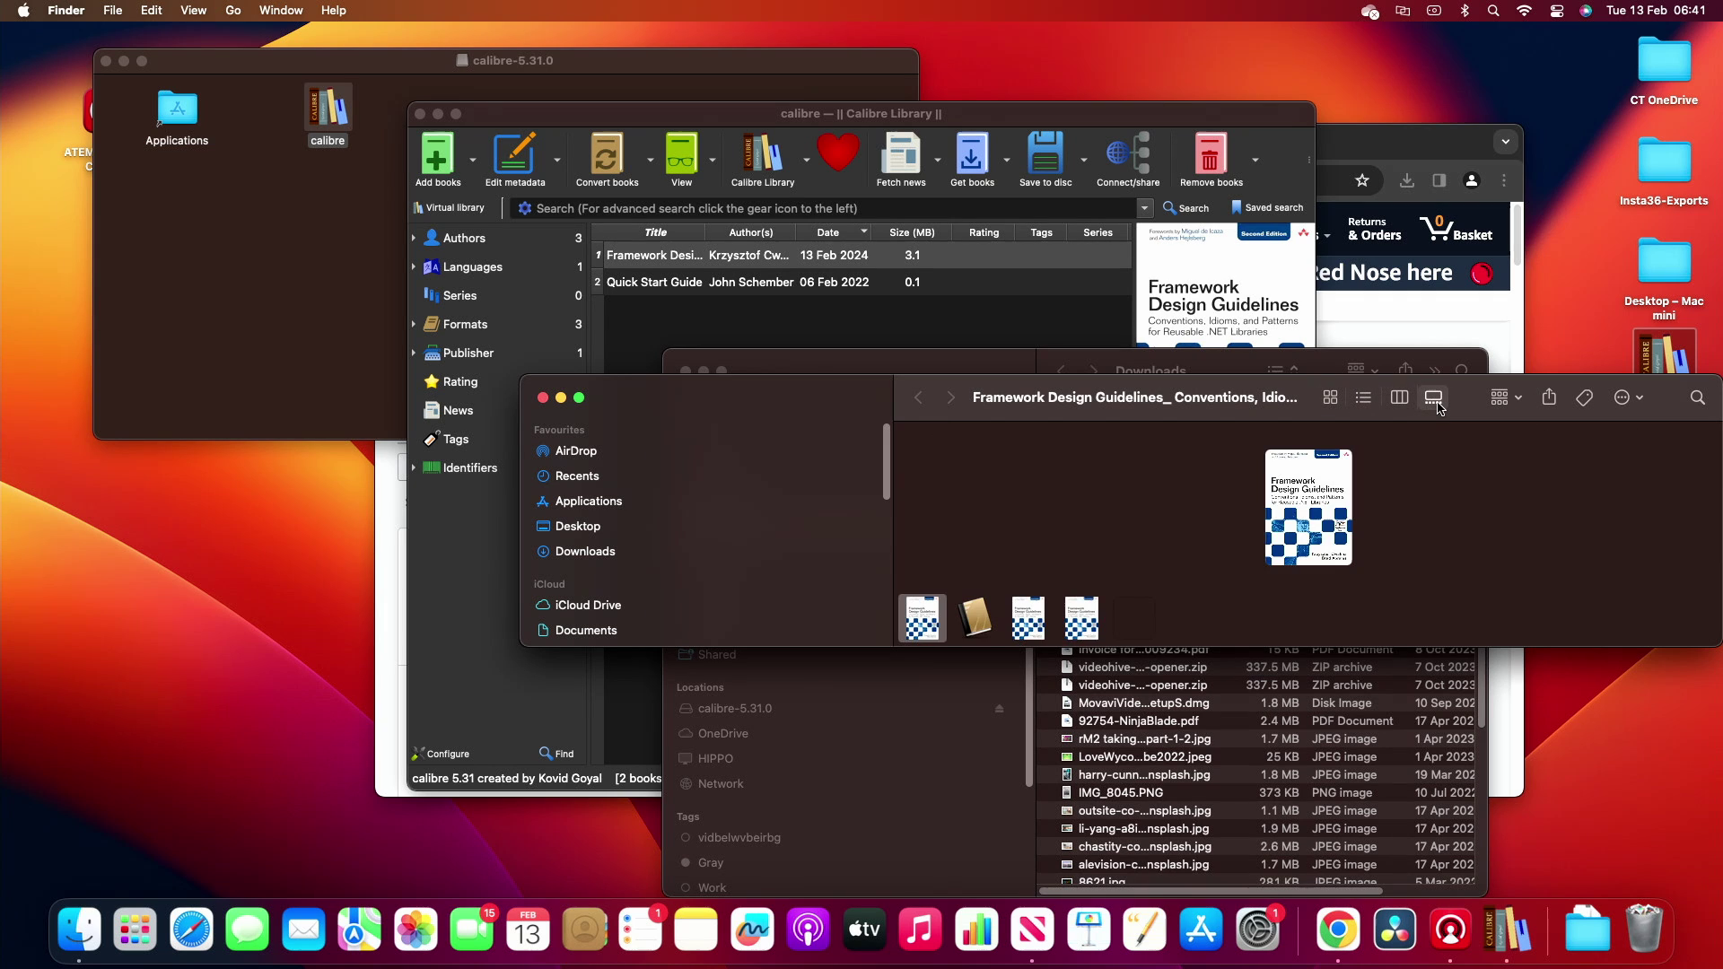
click(1404, 402)
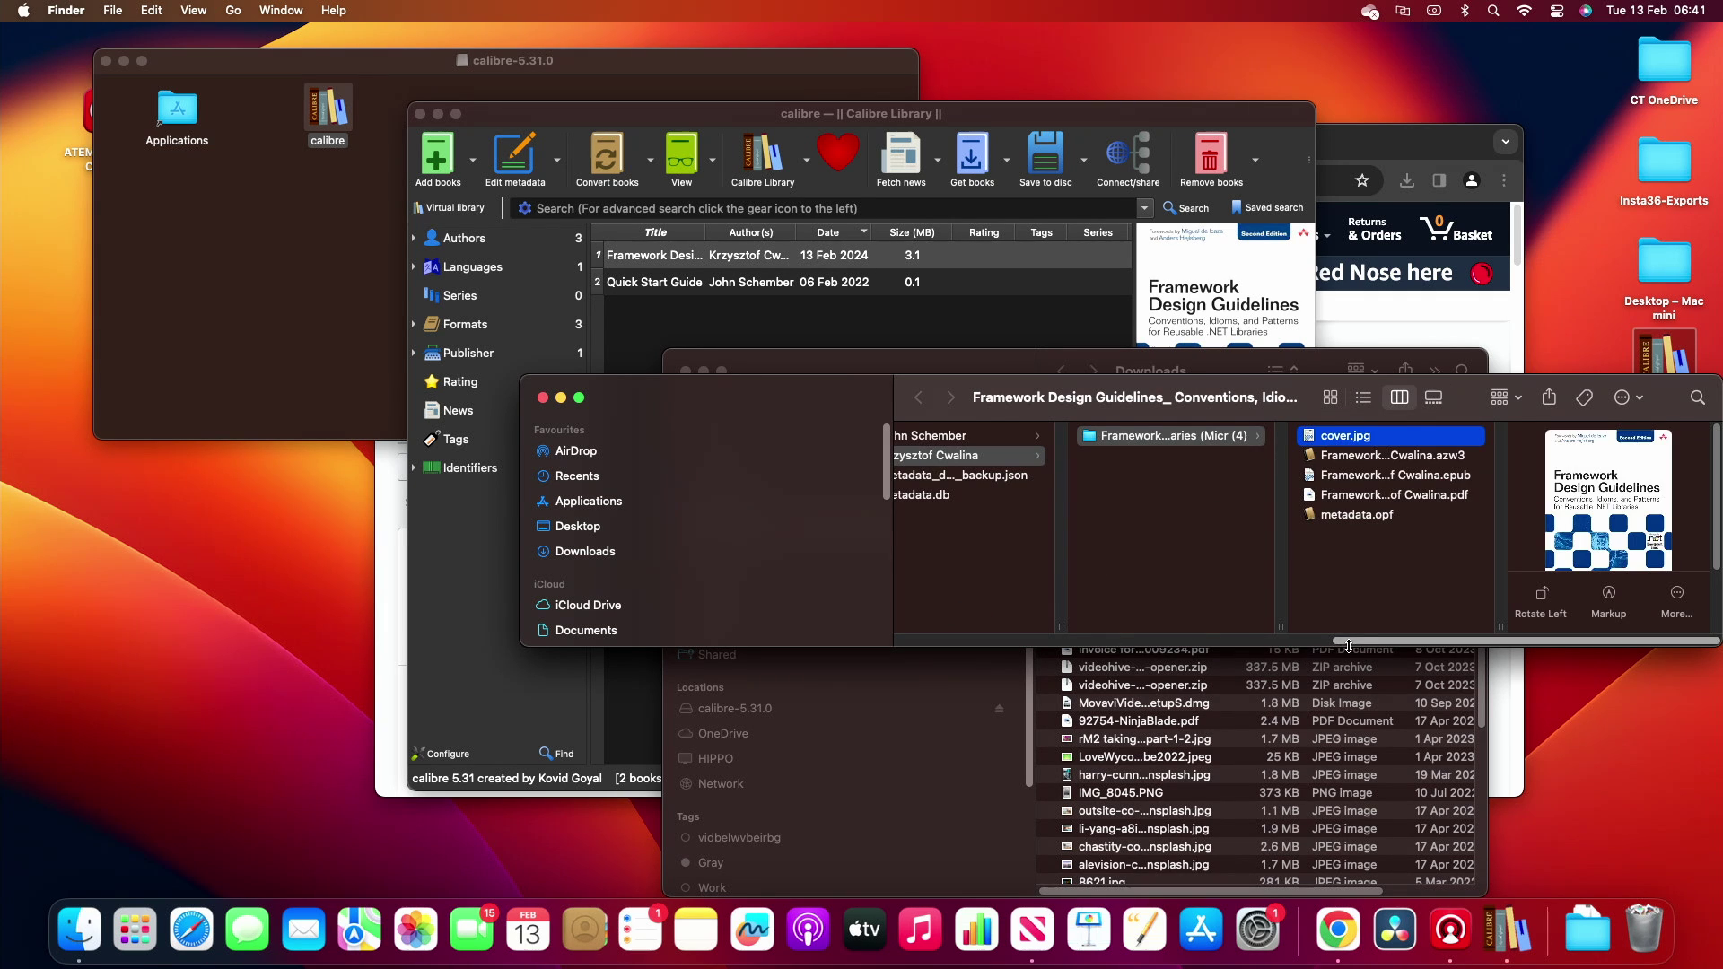
drag(1349, 645, 1285, 634)
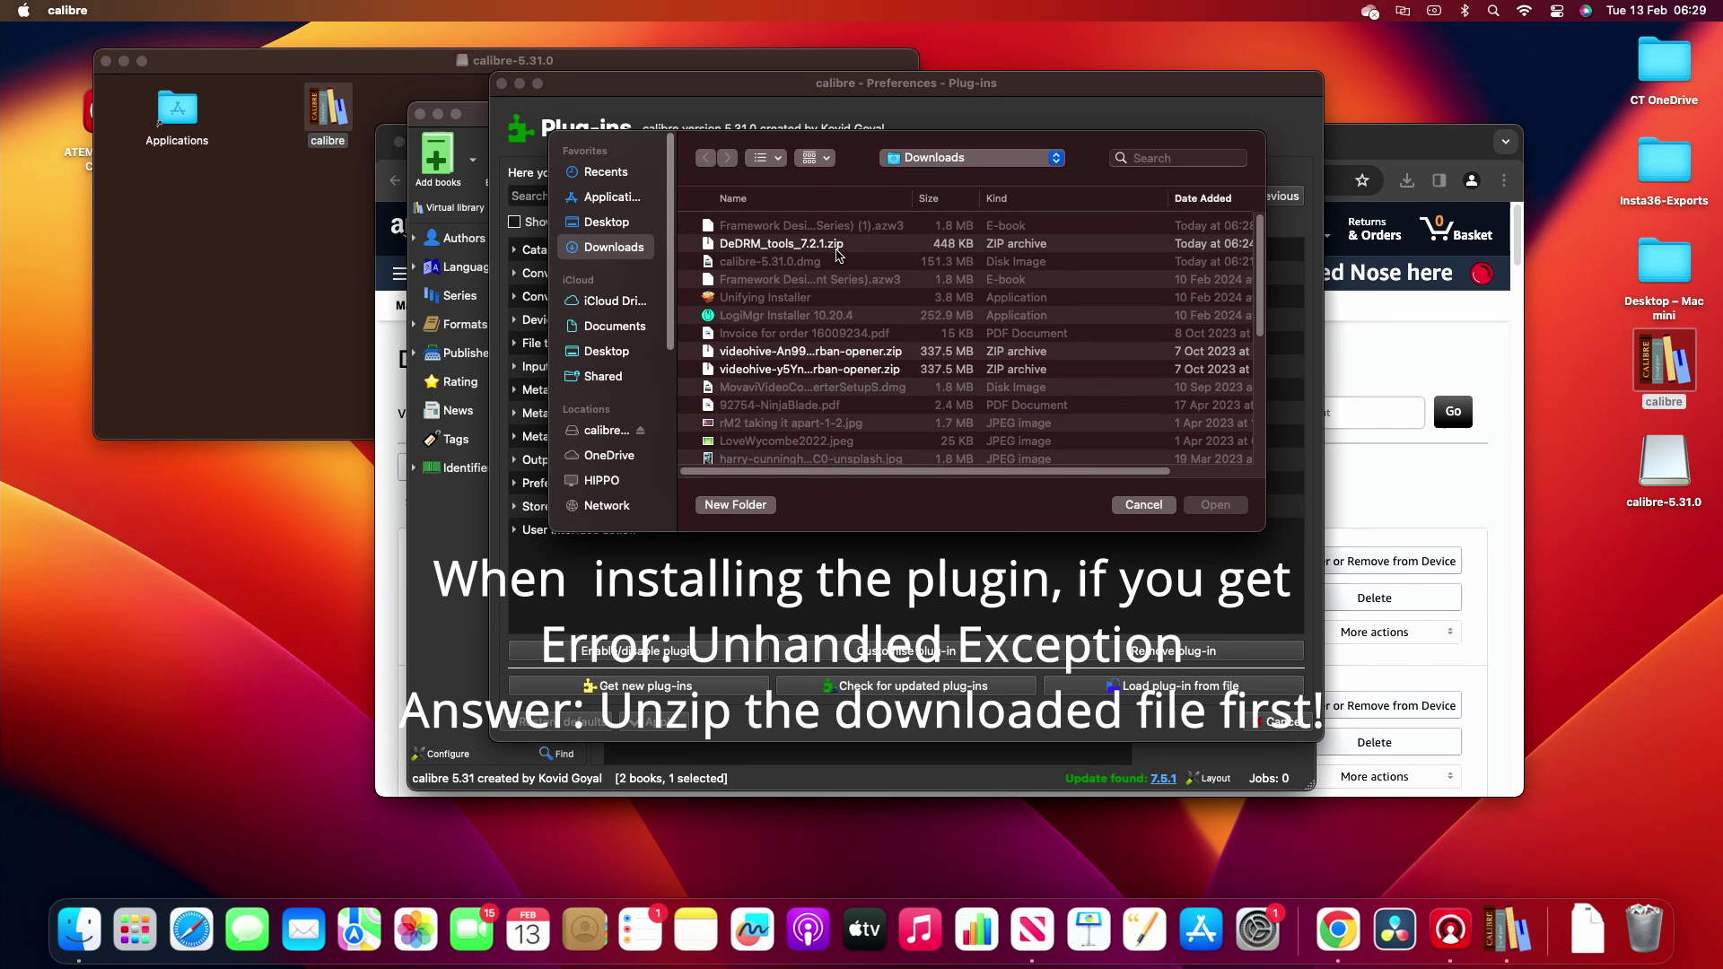
Try loading DeDRM_tools_7.2.1.zip as a plug-in and dismiss the missing __init__.py invalid-plugin error
click(836, 246)
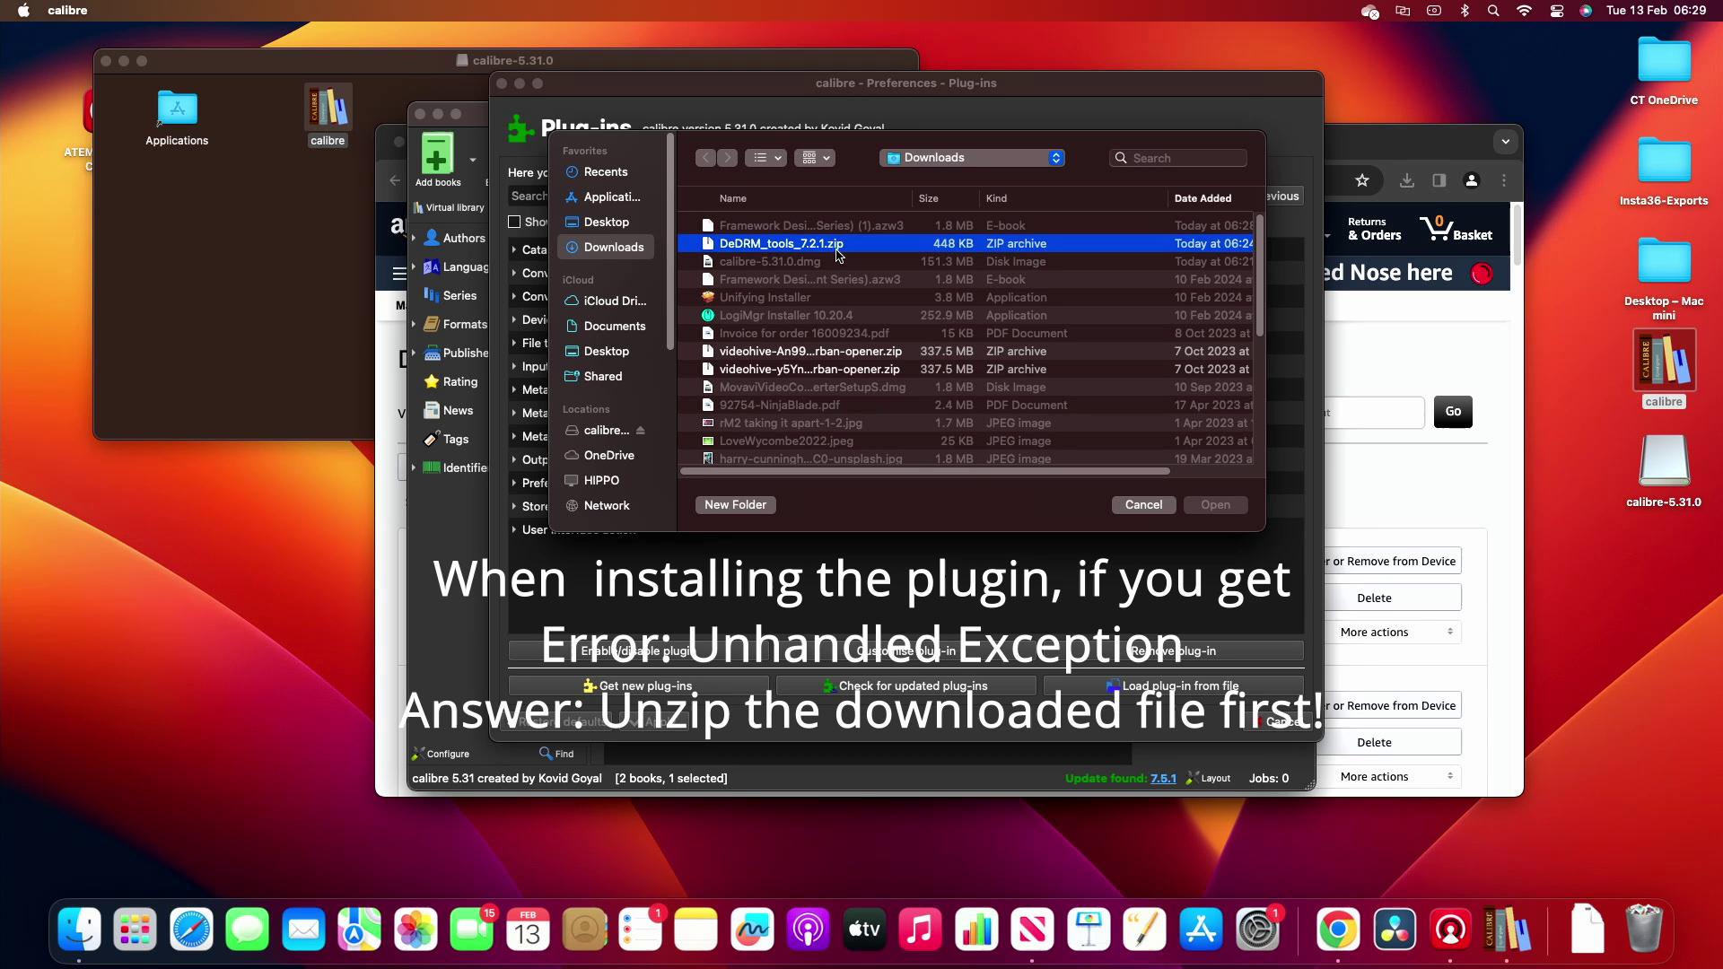
click(1216, 506)
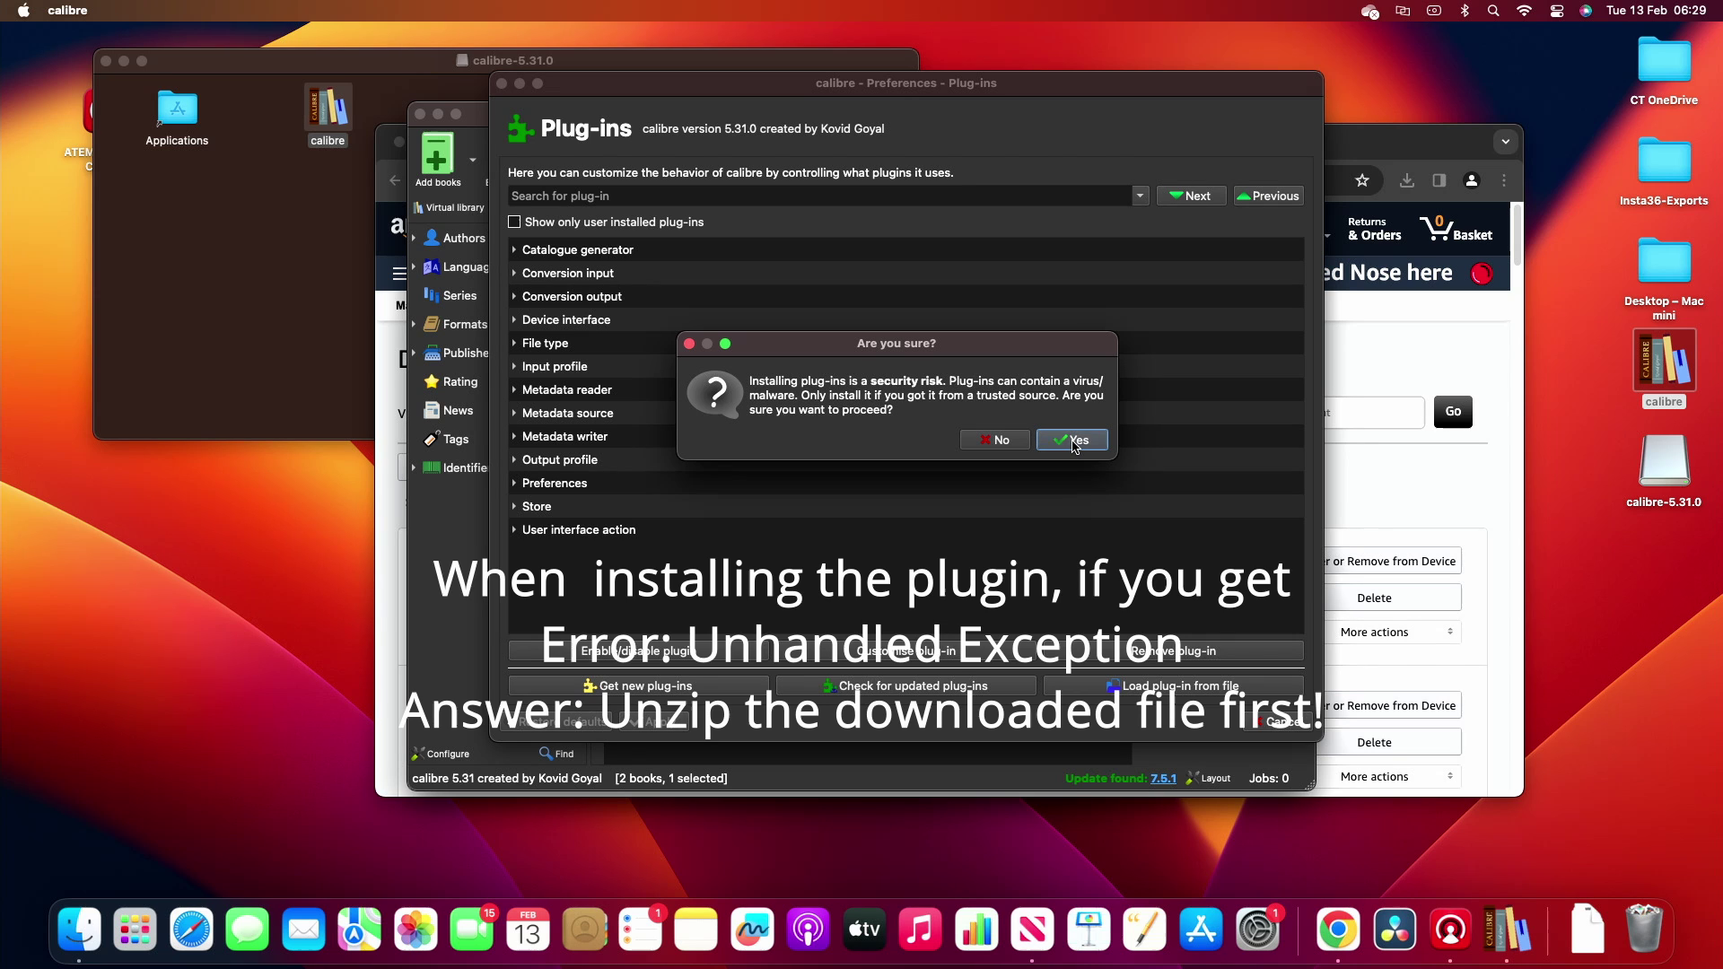
click(1075, 441)
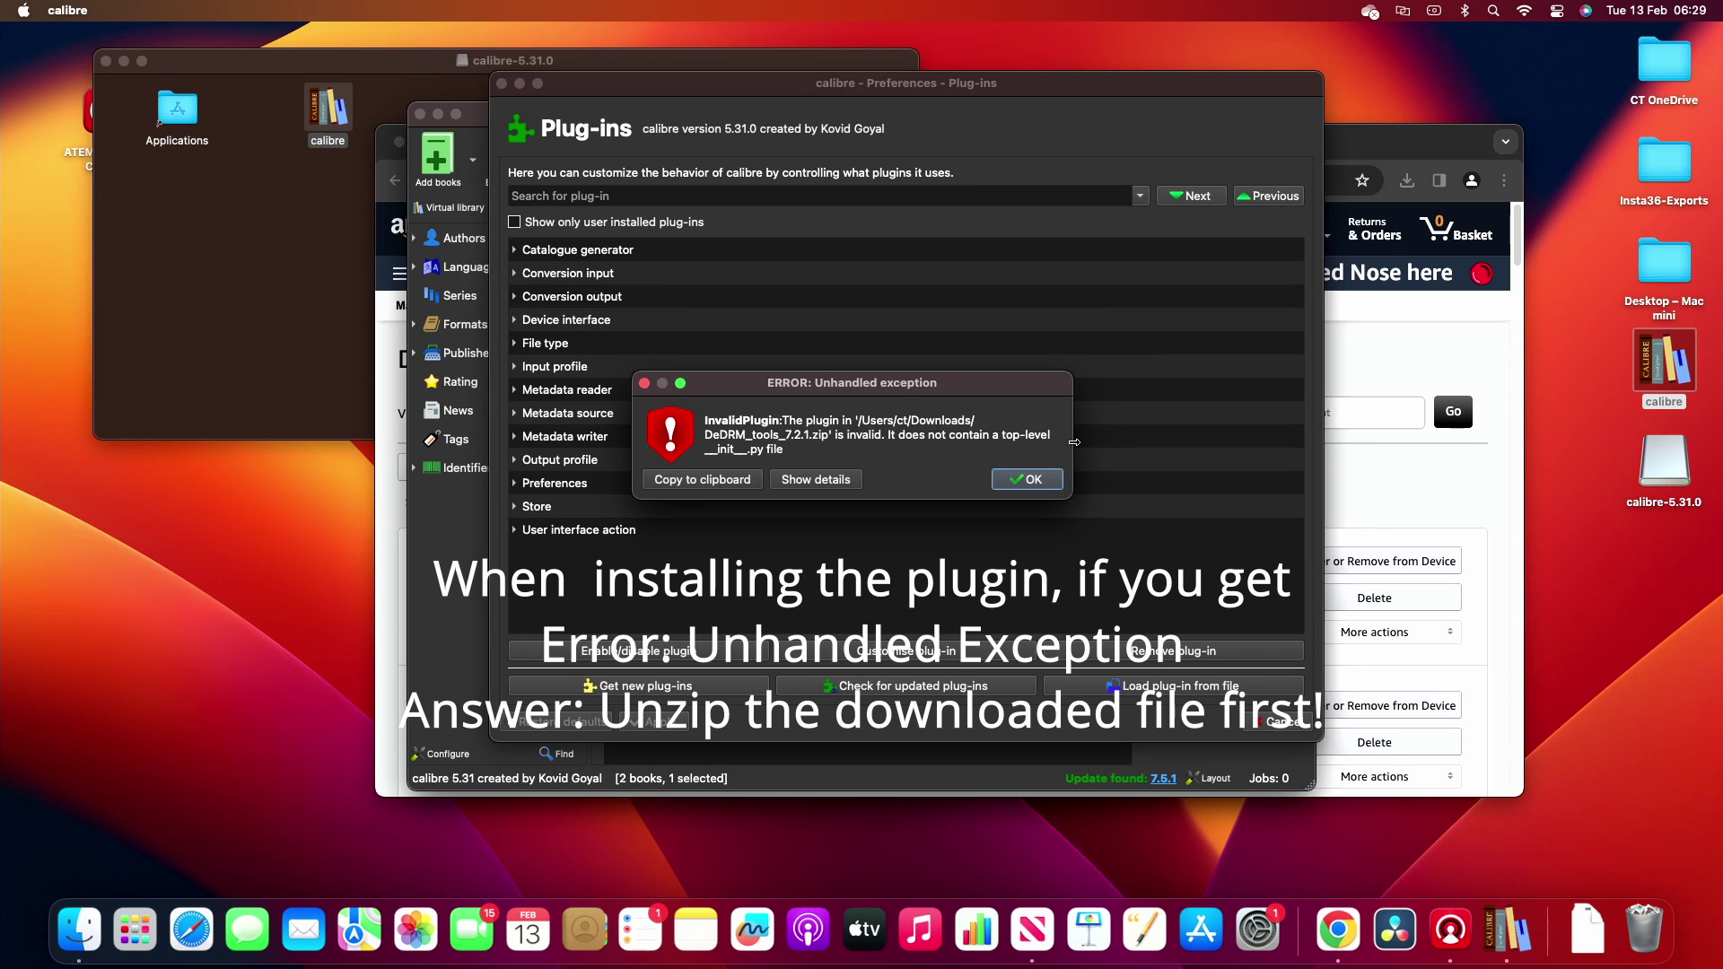
click(1032, 480)
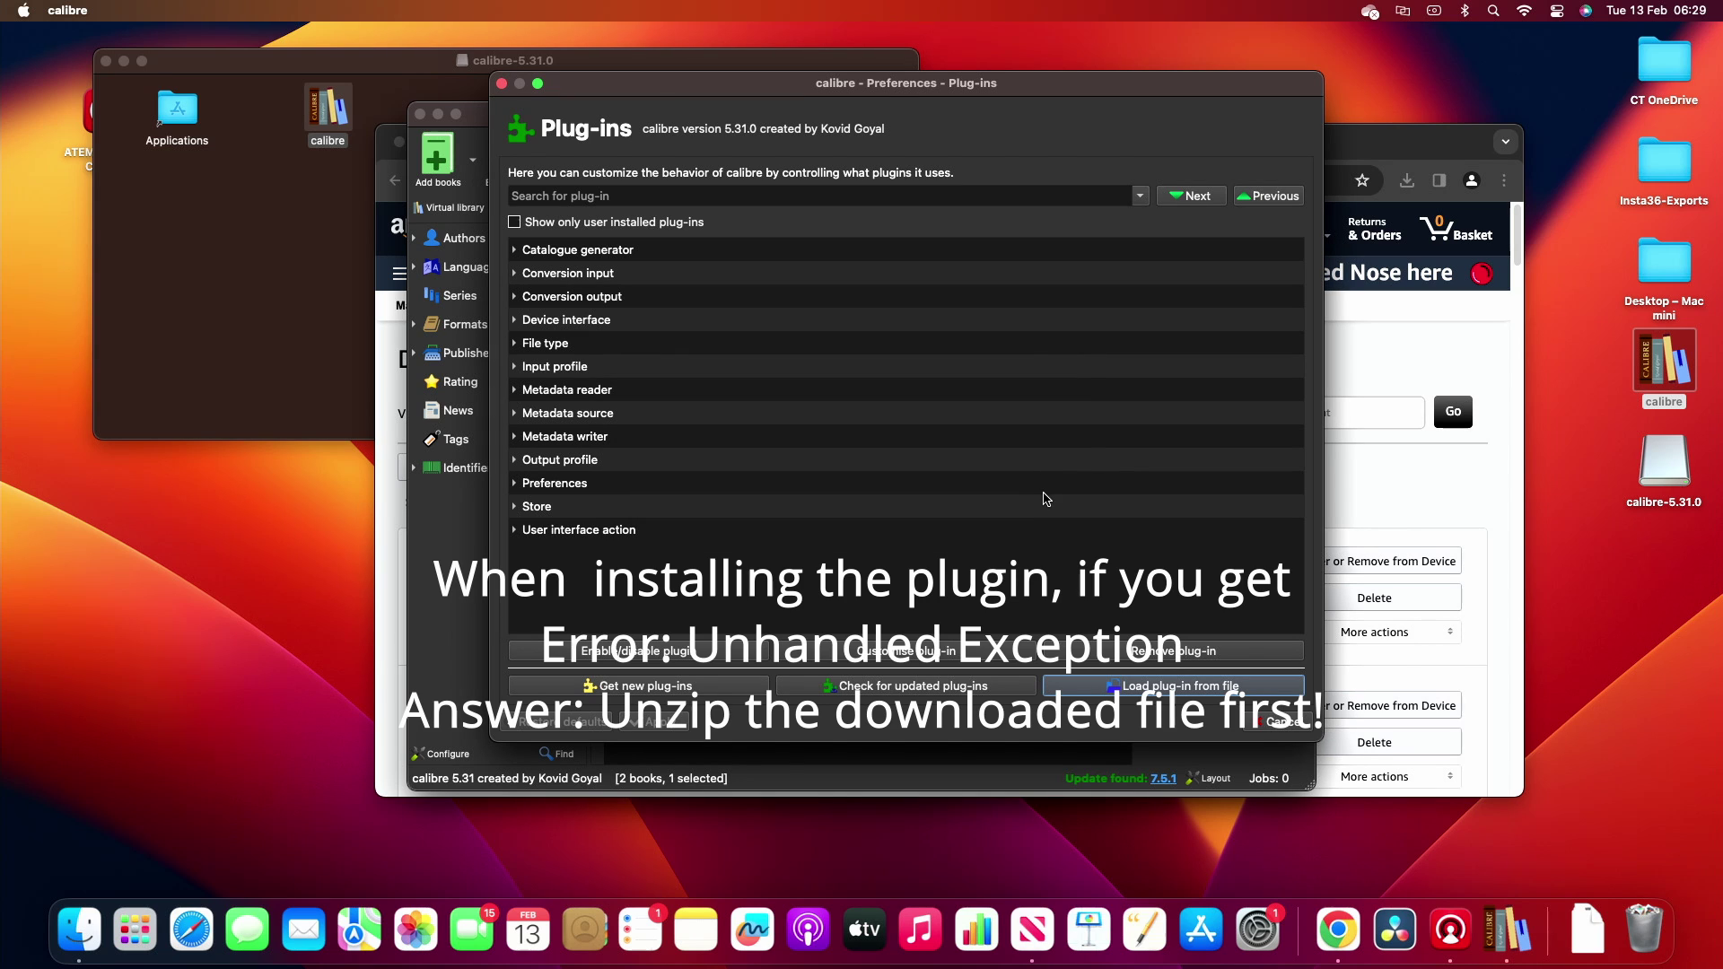